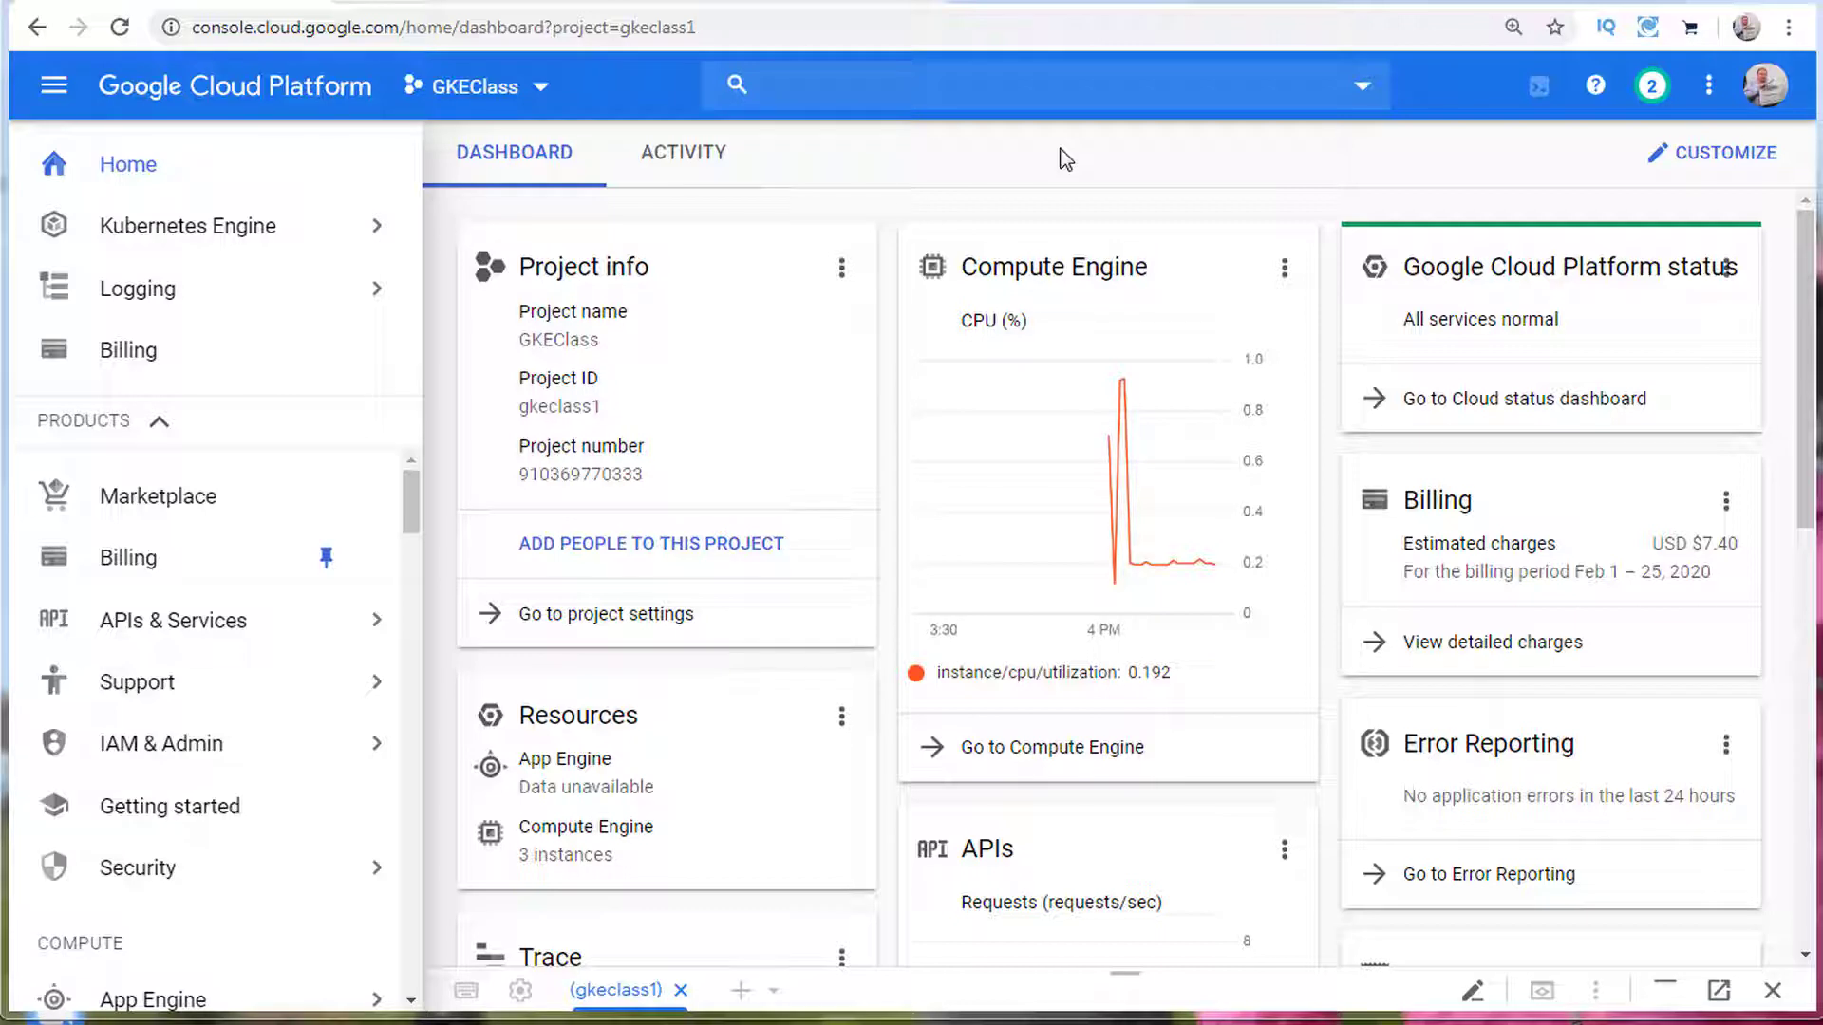
mouse_move(410, 502)
mouse_down()
mouse_move(412, 856)
mouse_move(411, 752)
mouse_up()
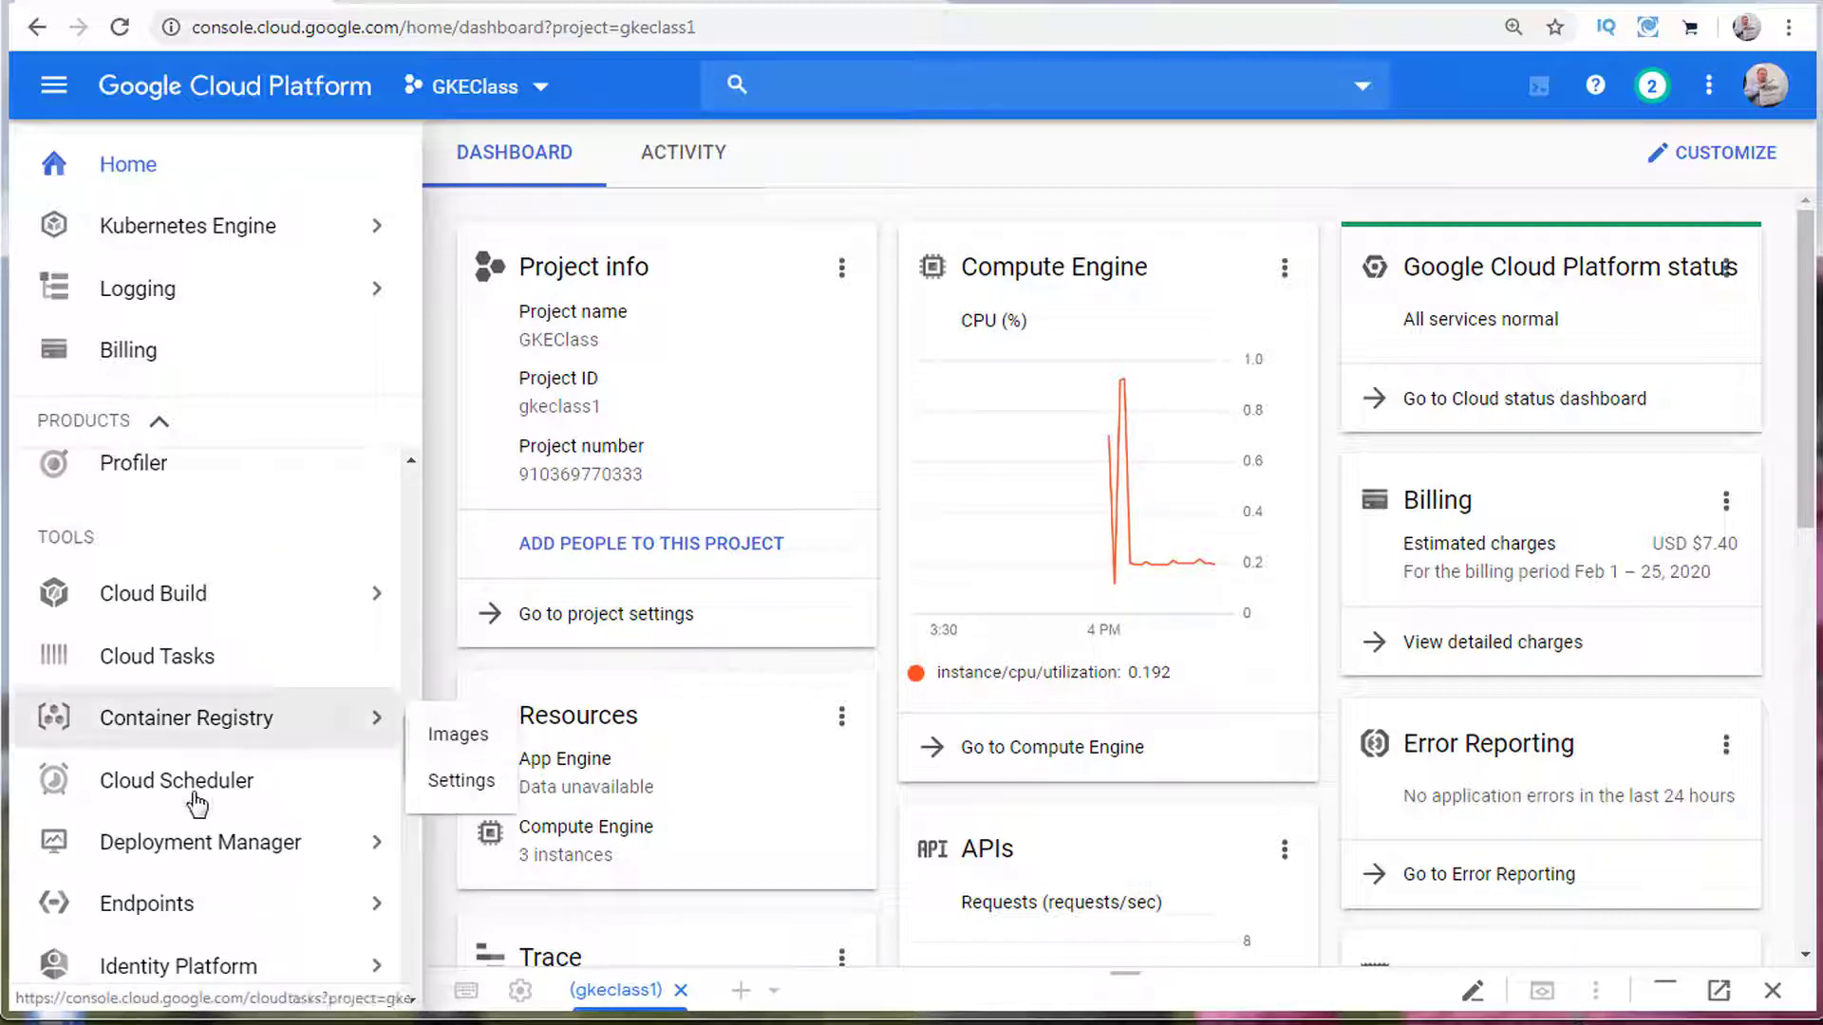
- Review the existing wordpress-1 deployment in Deployment Manager, then return to the home dashboard
click(203, 851)
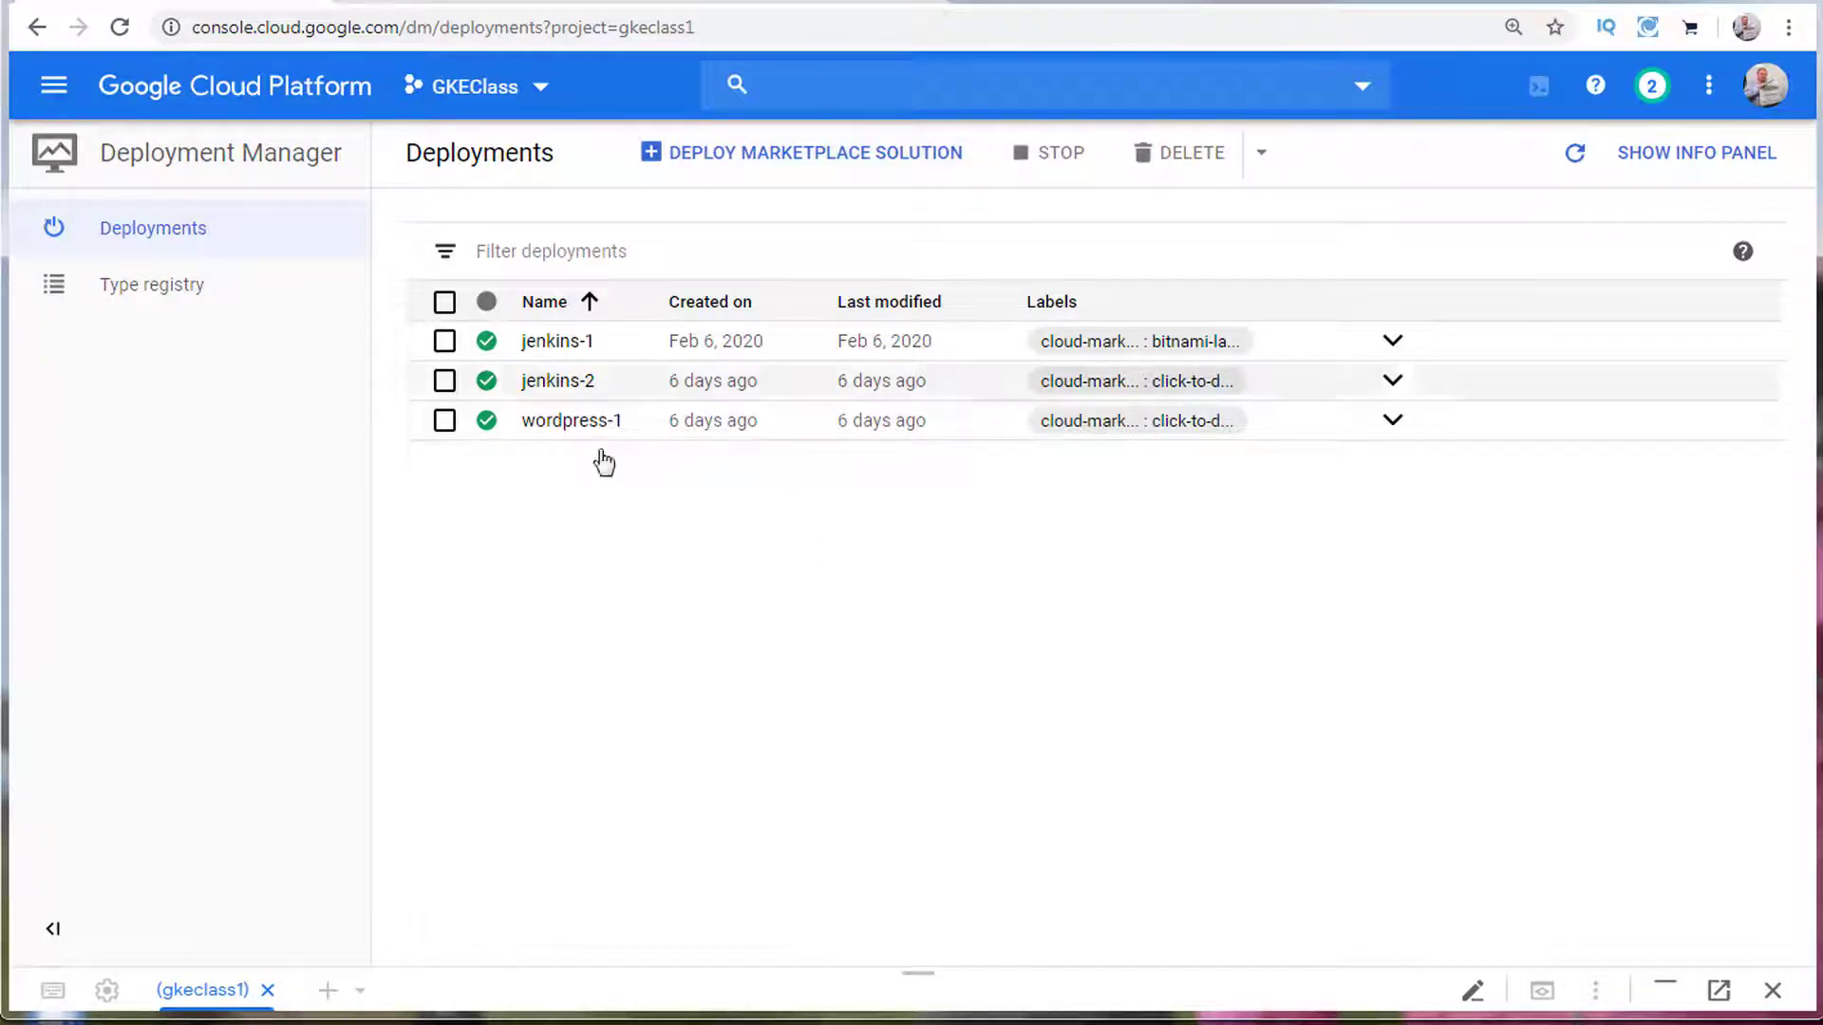
click(577, 422)
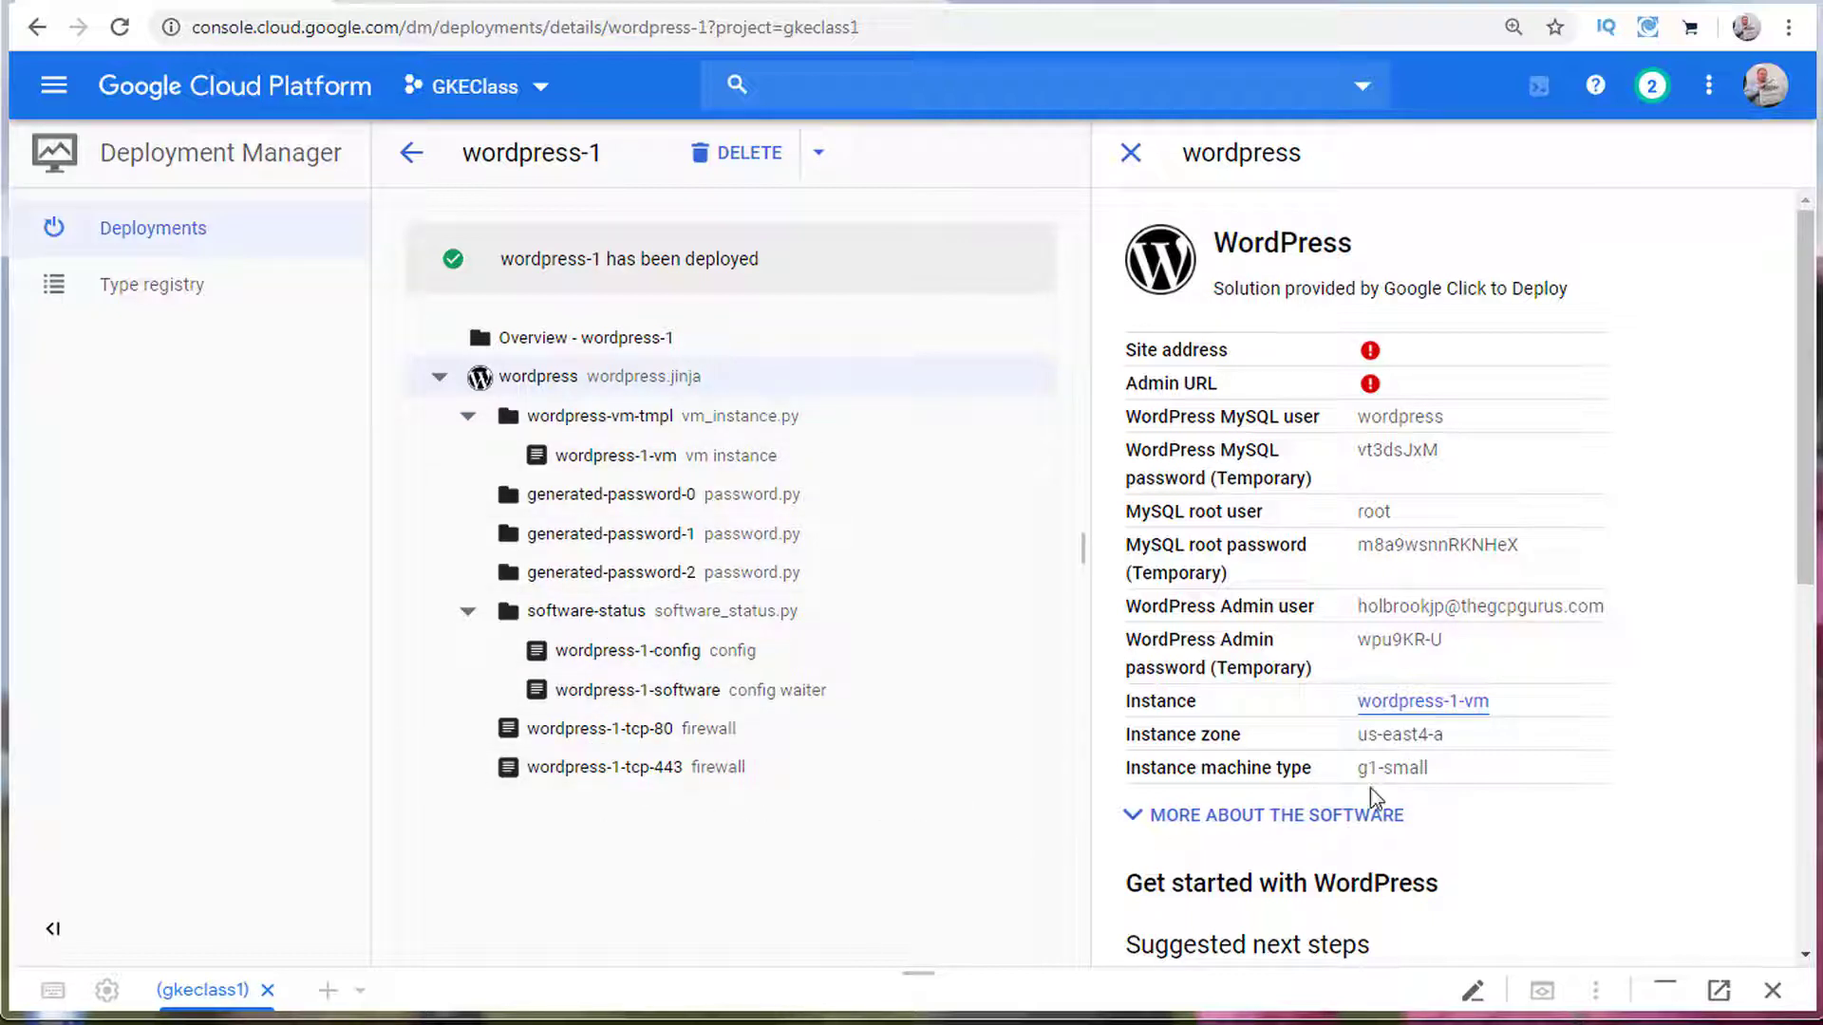
click(408, 161)
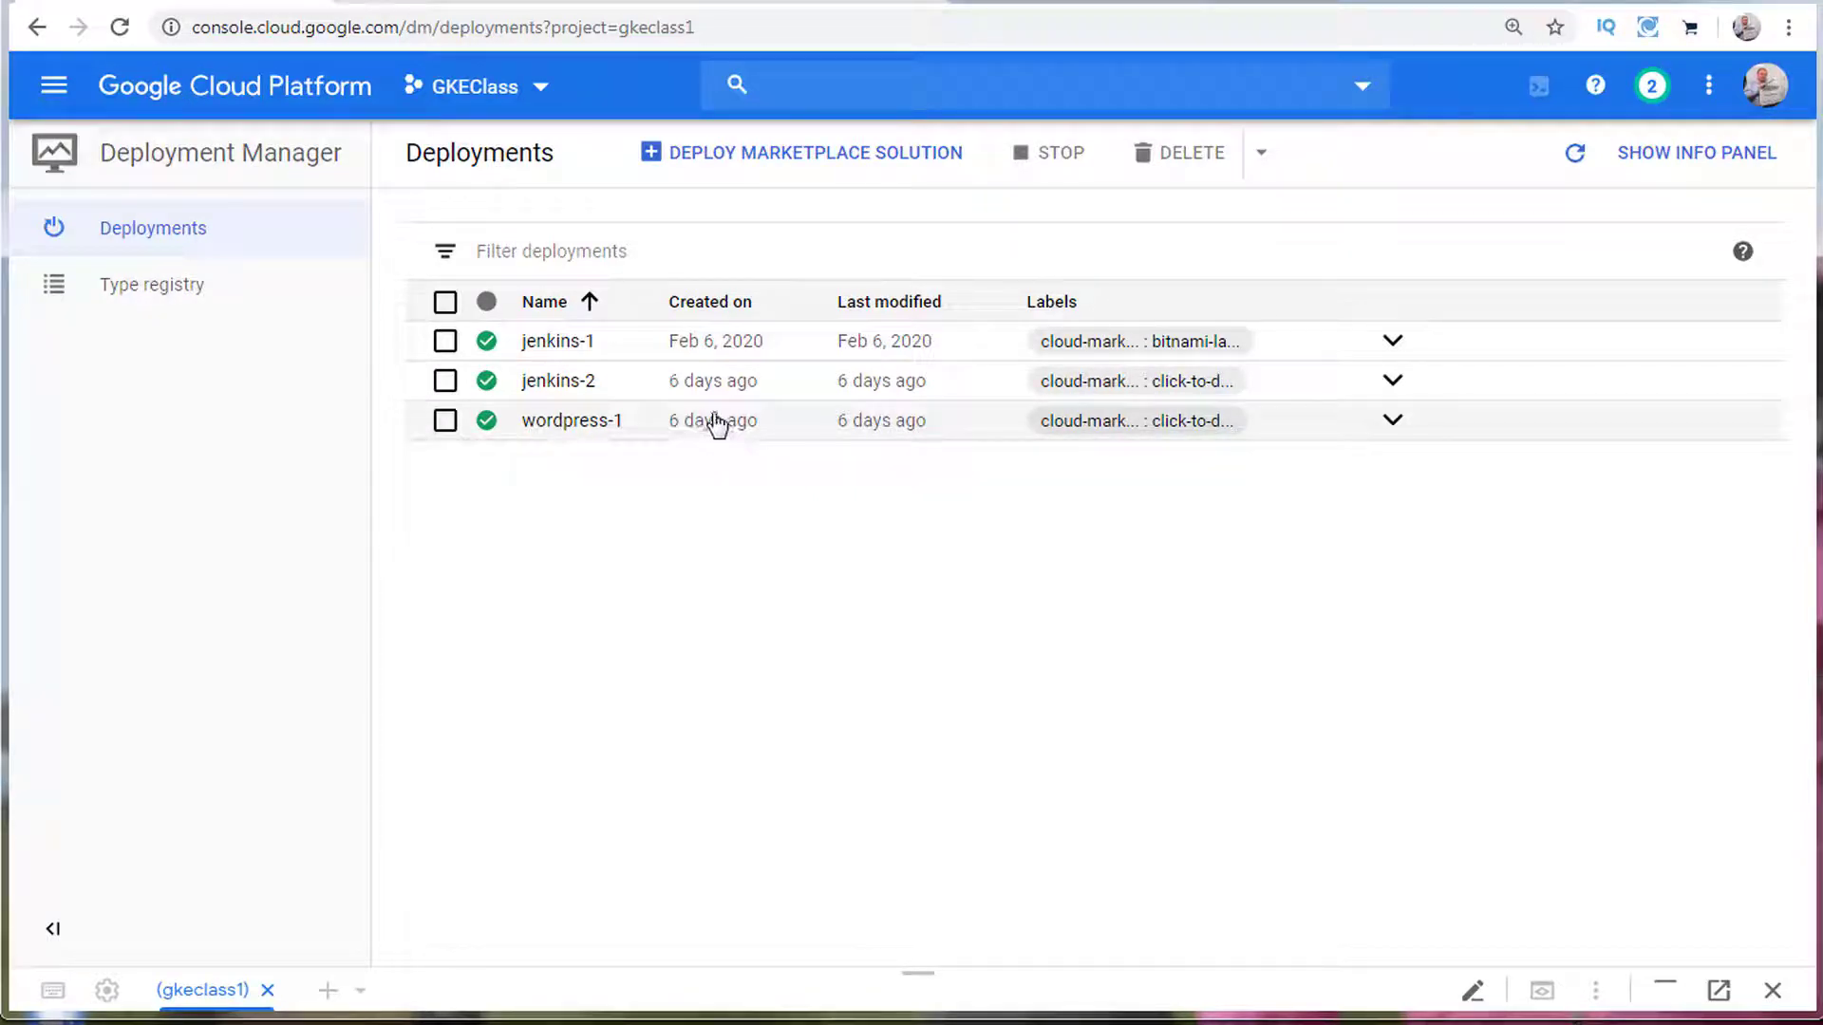
click(293, 98)
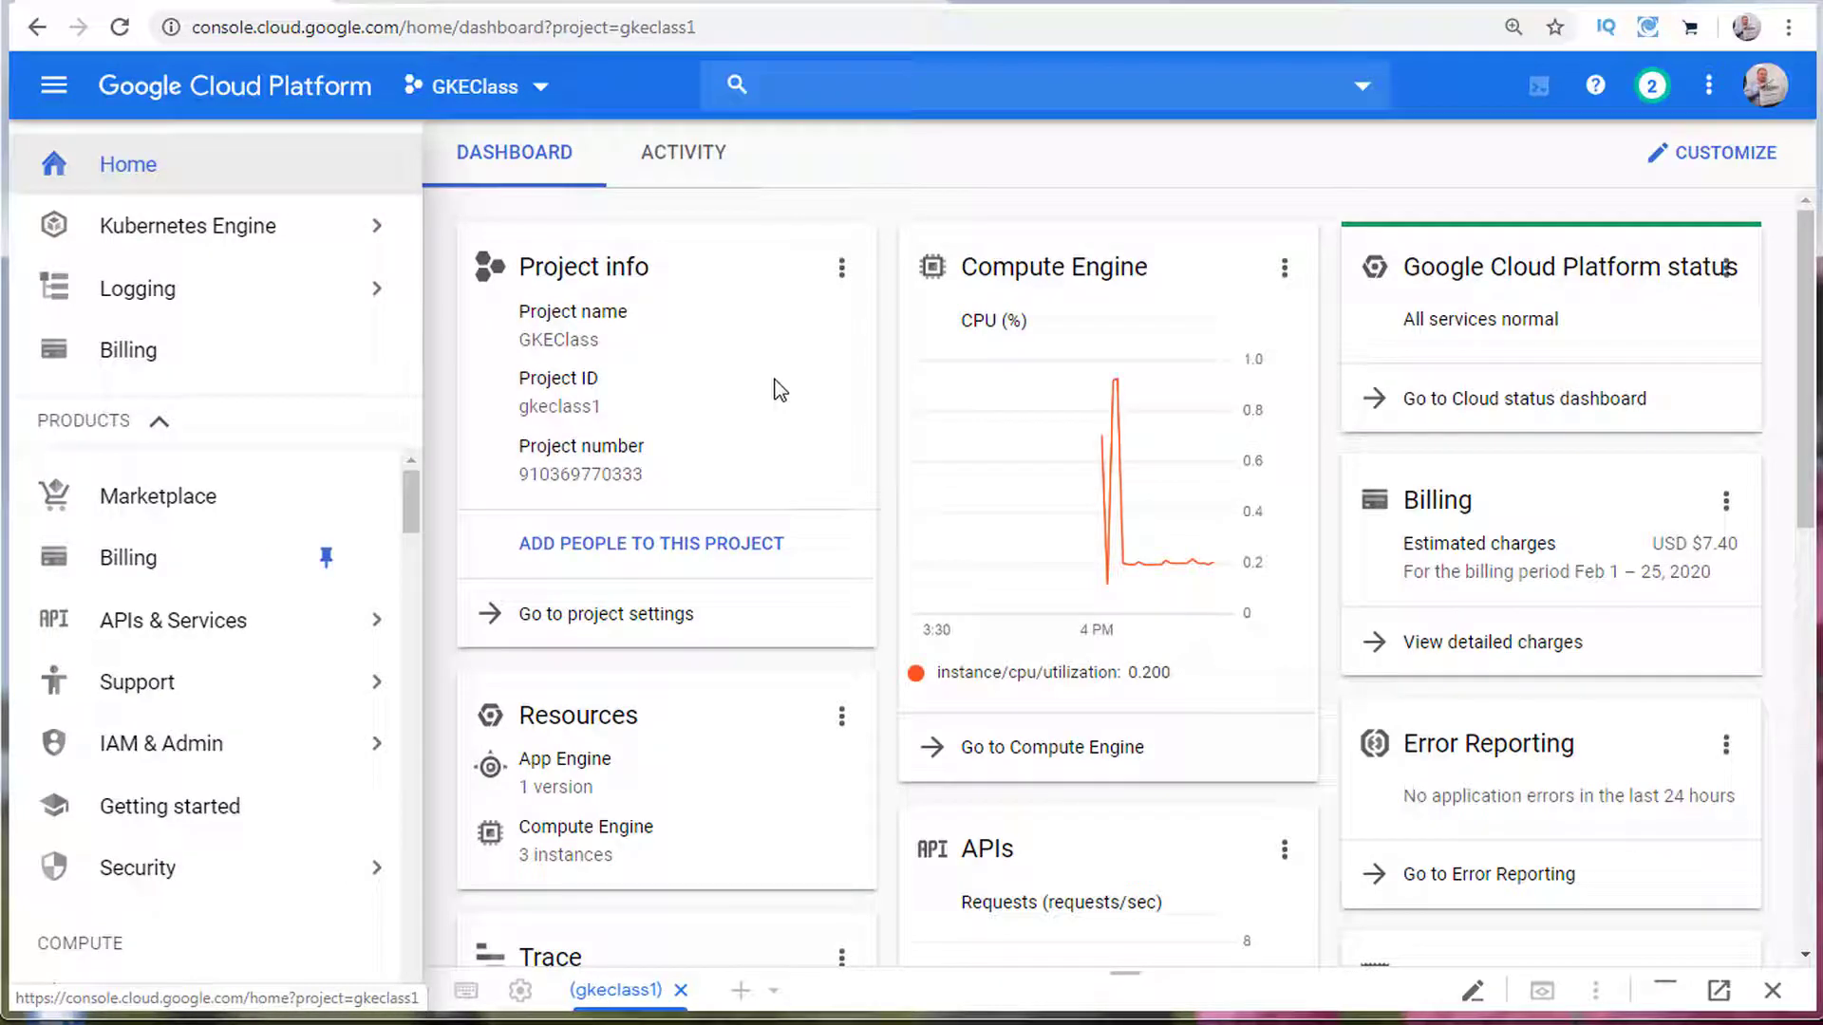
- Search the console for 'marketplace' and go to the Marketplace page
click(836, 82)
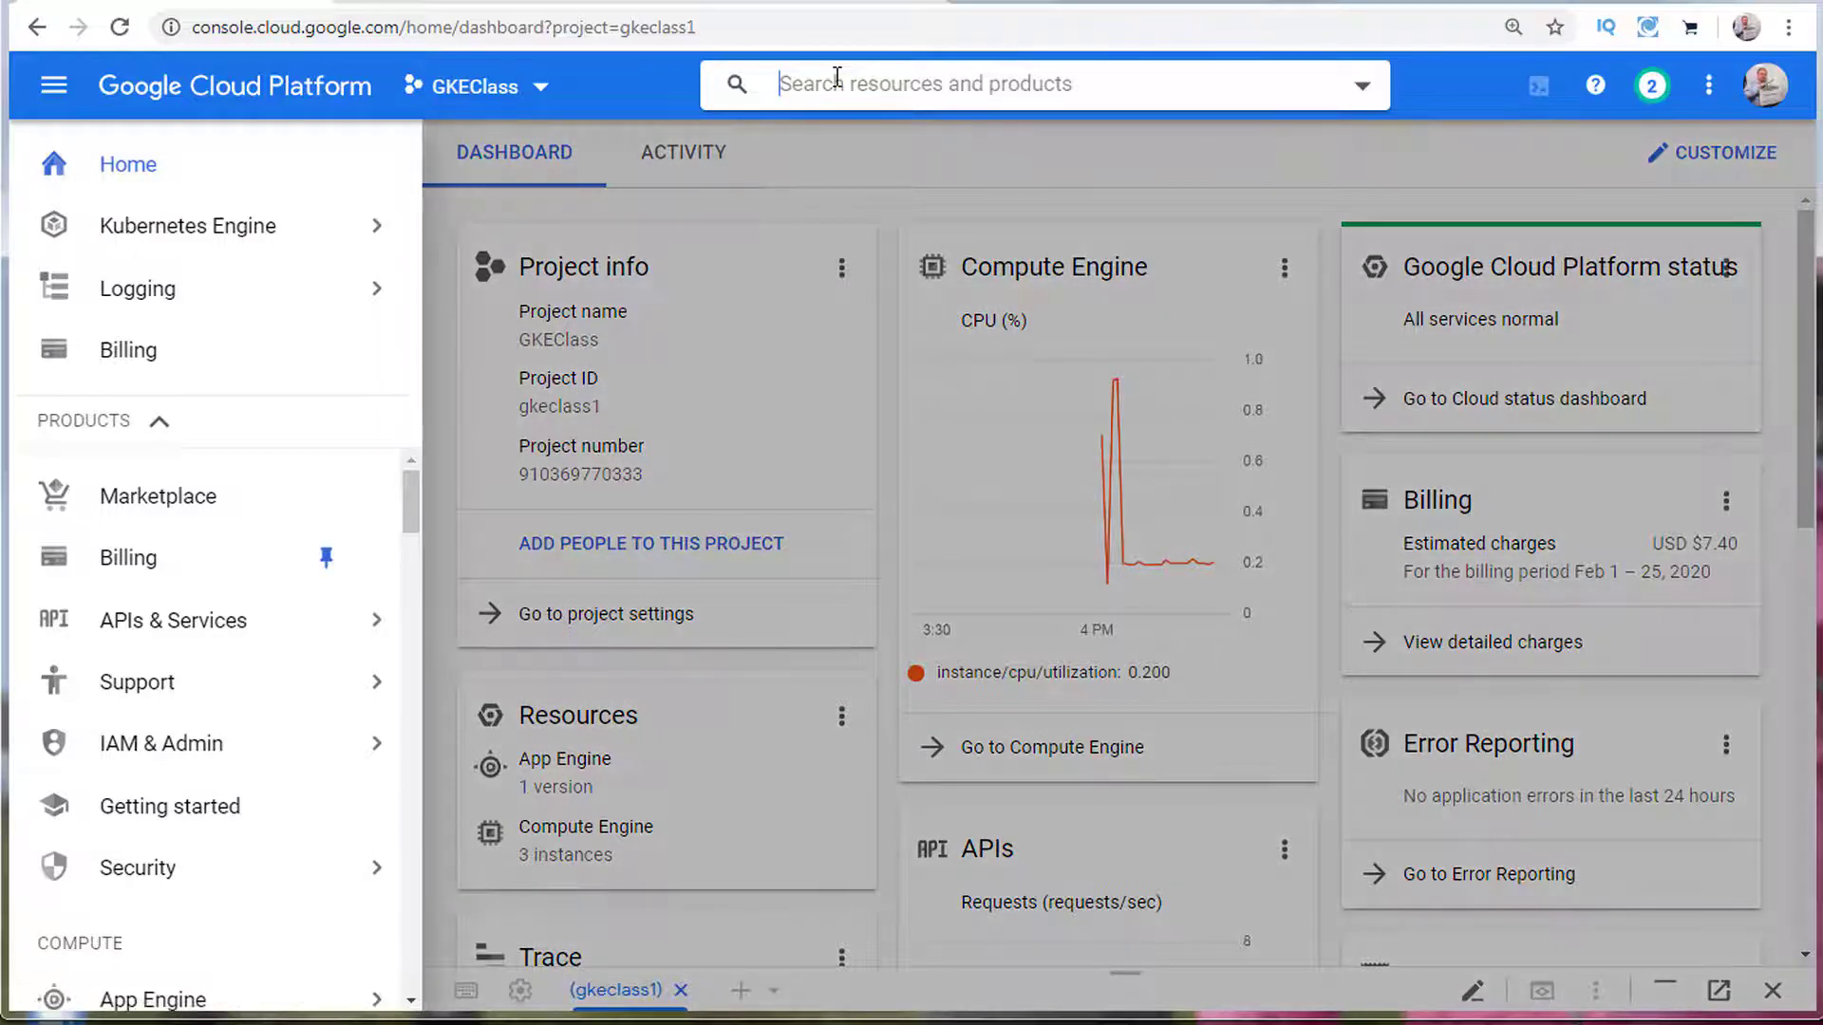
text(m)
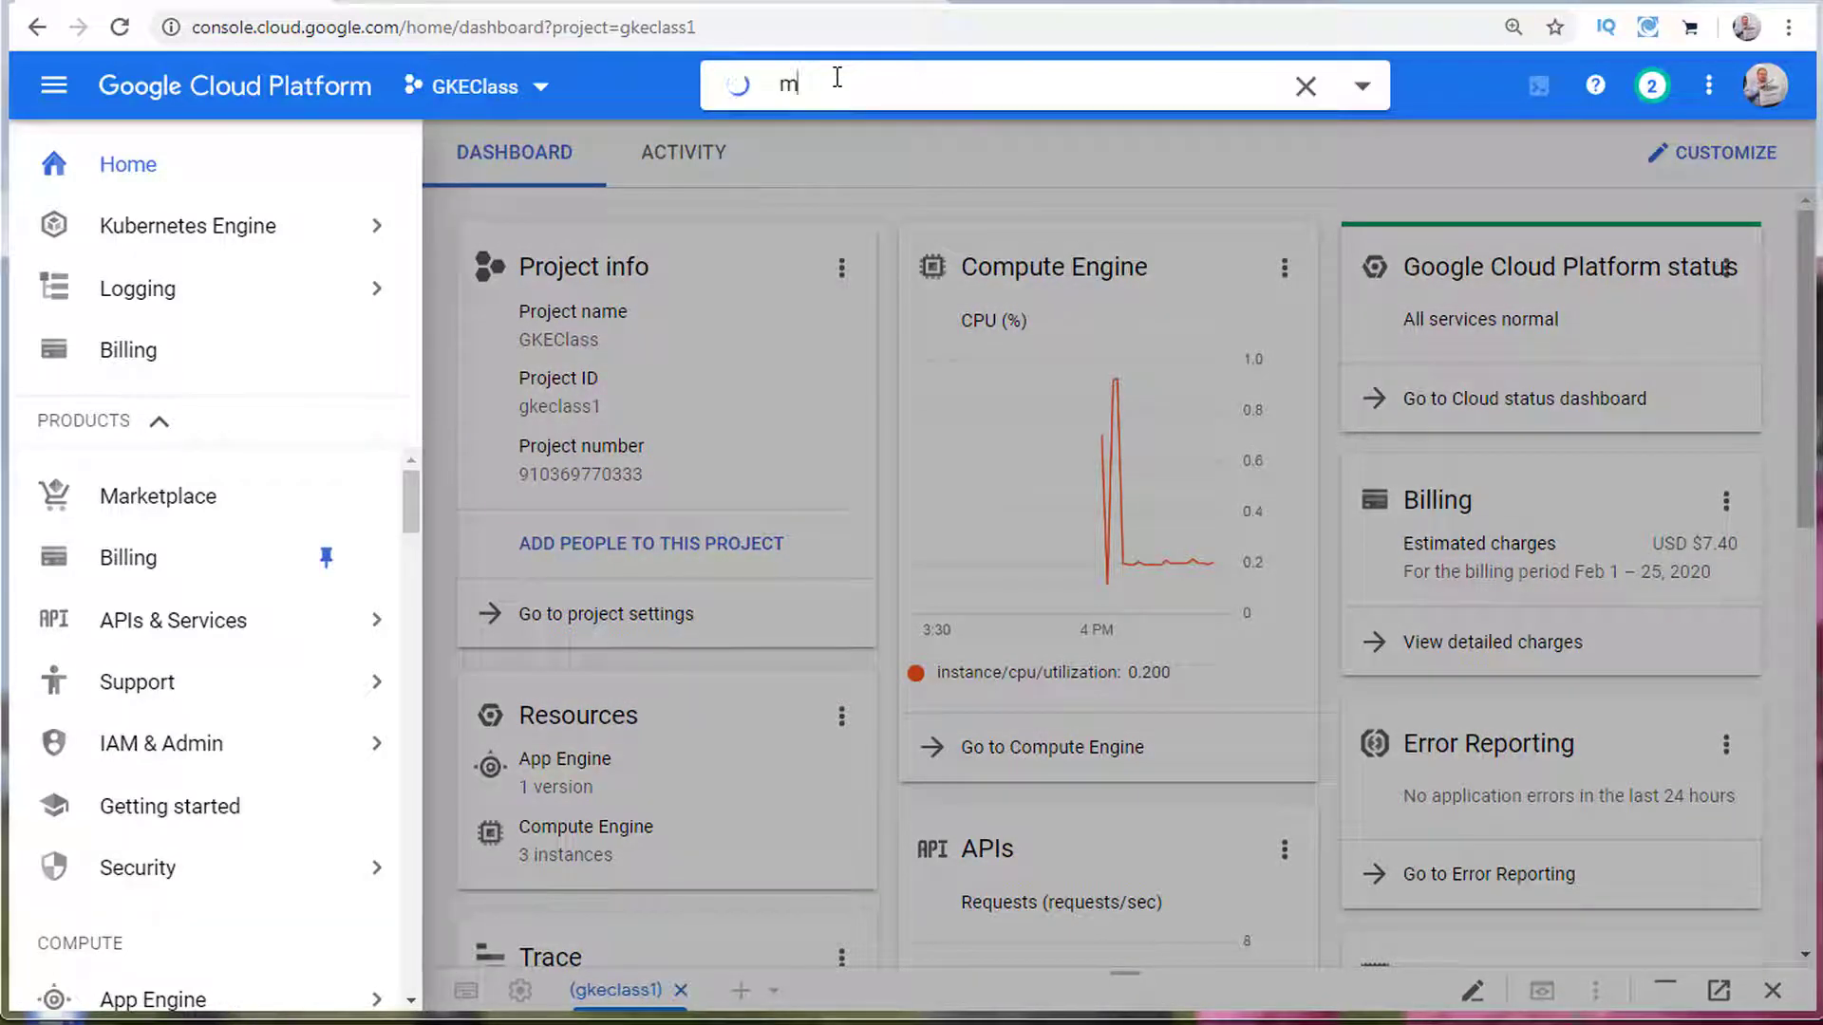
text(arketp)
text(lace)
click(1046, 100)
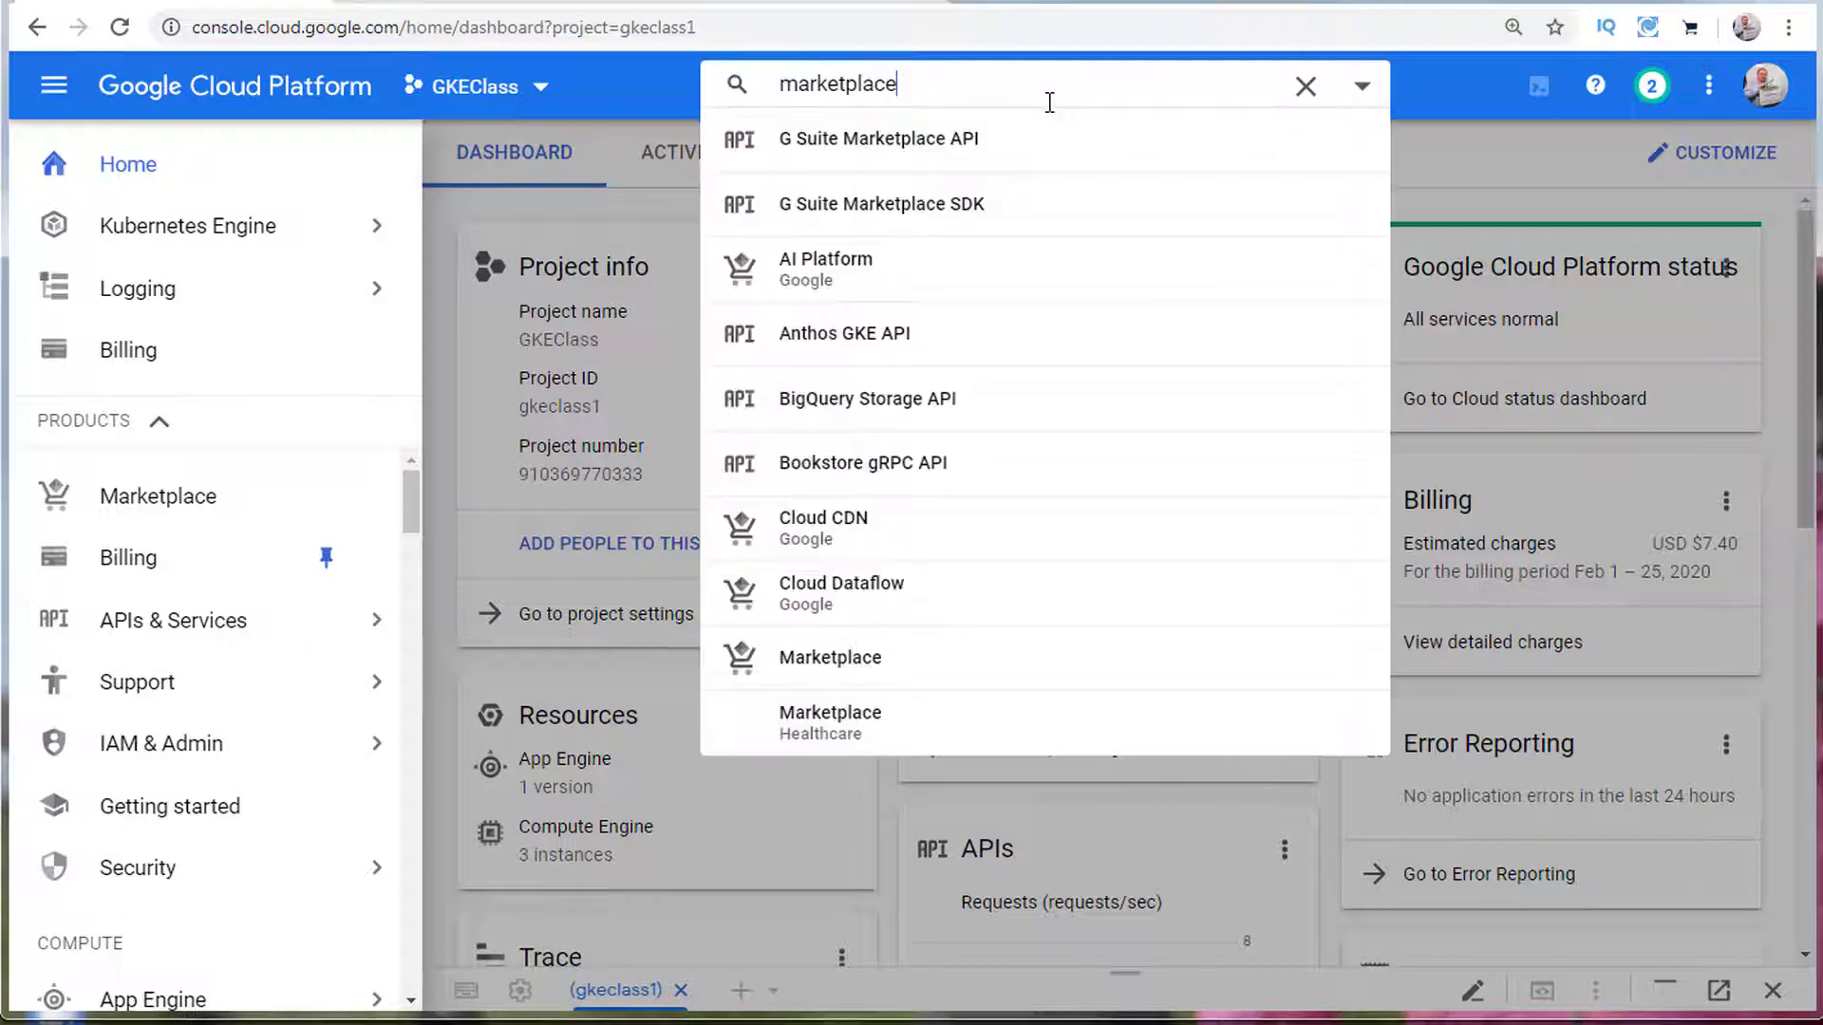
click(872, 660)
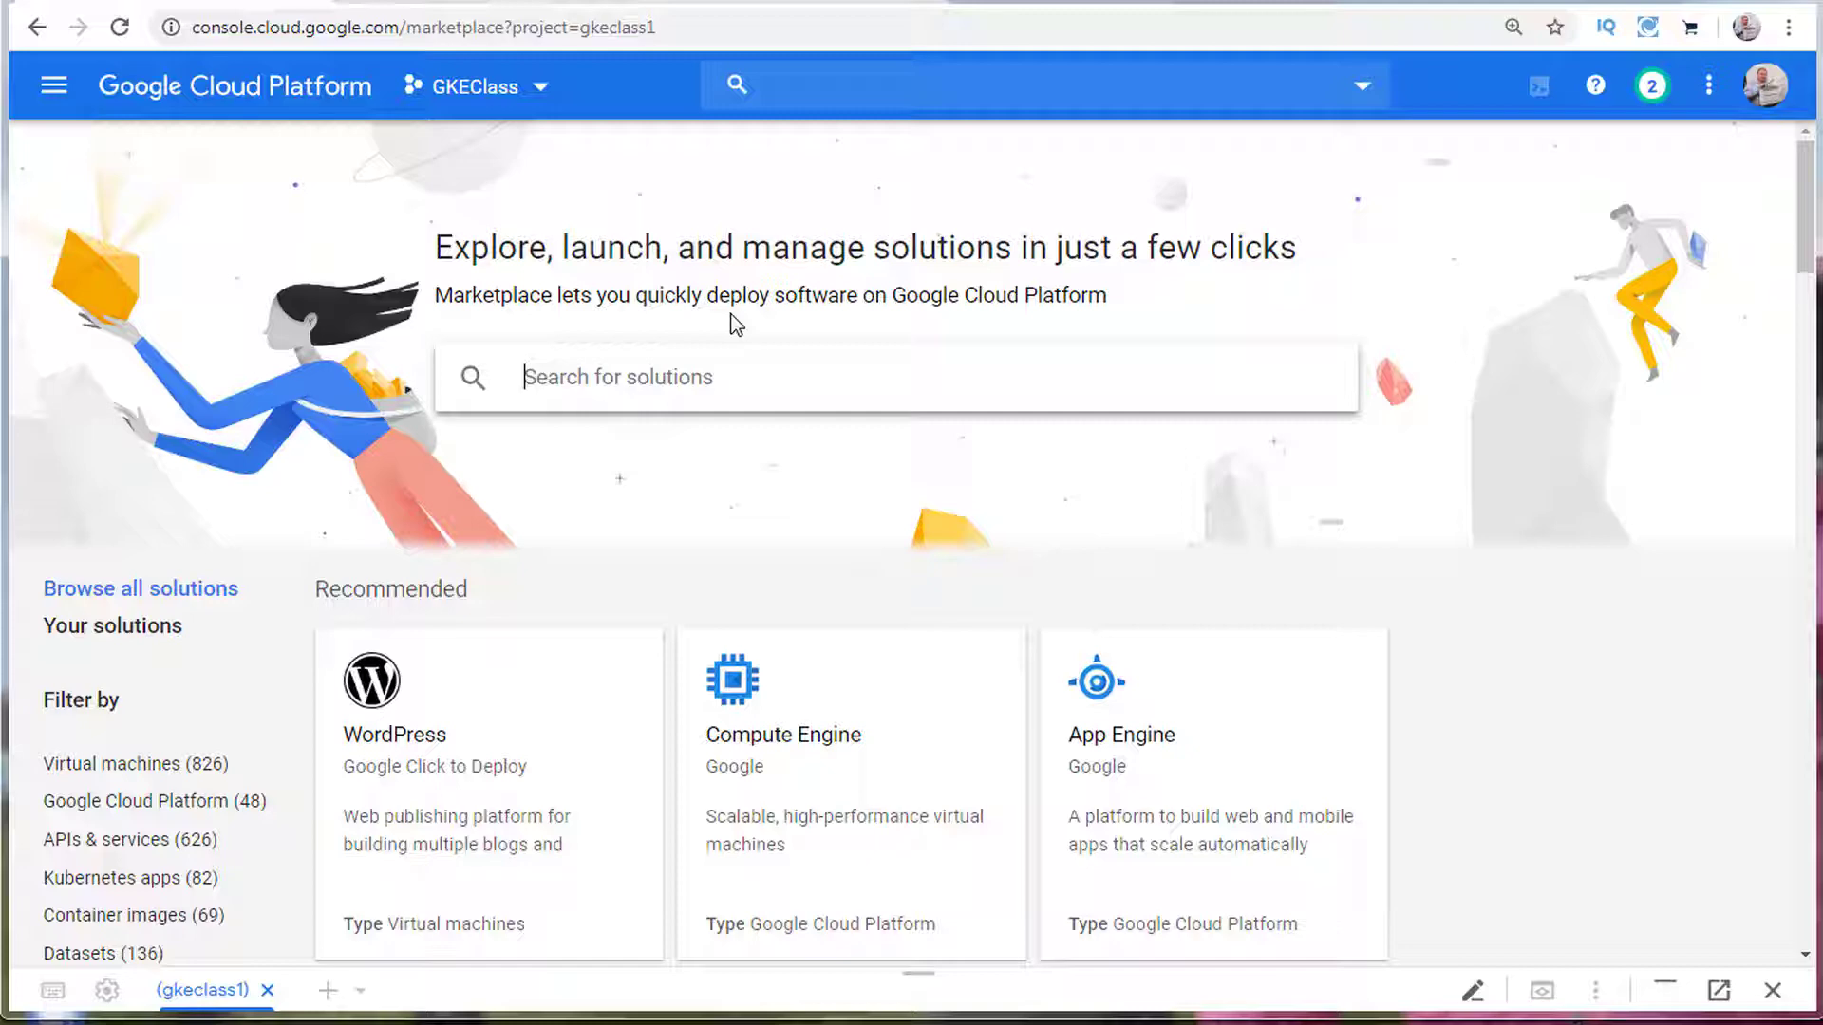
scroll(1425, 557, down, 3)
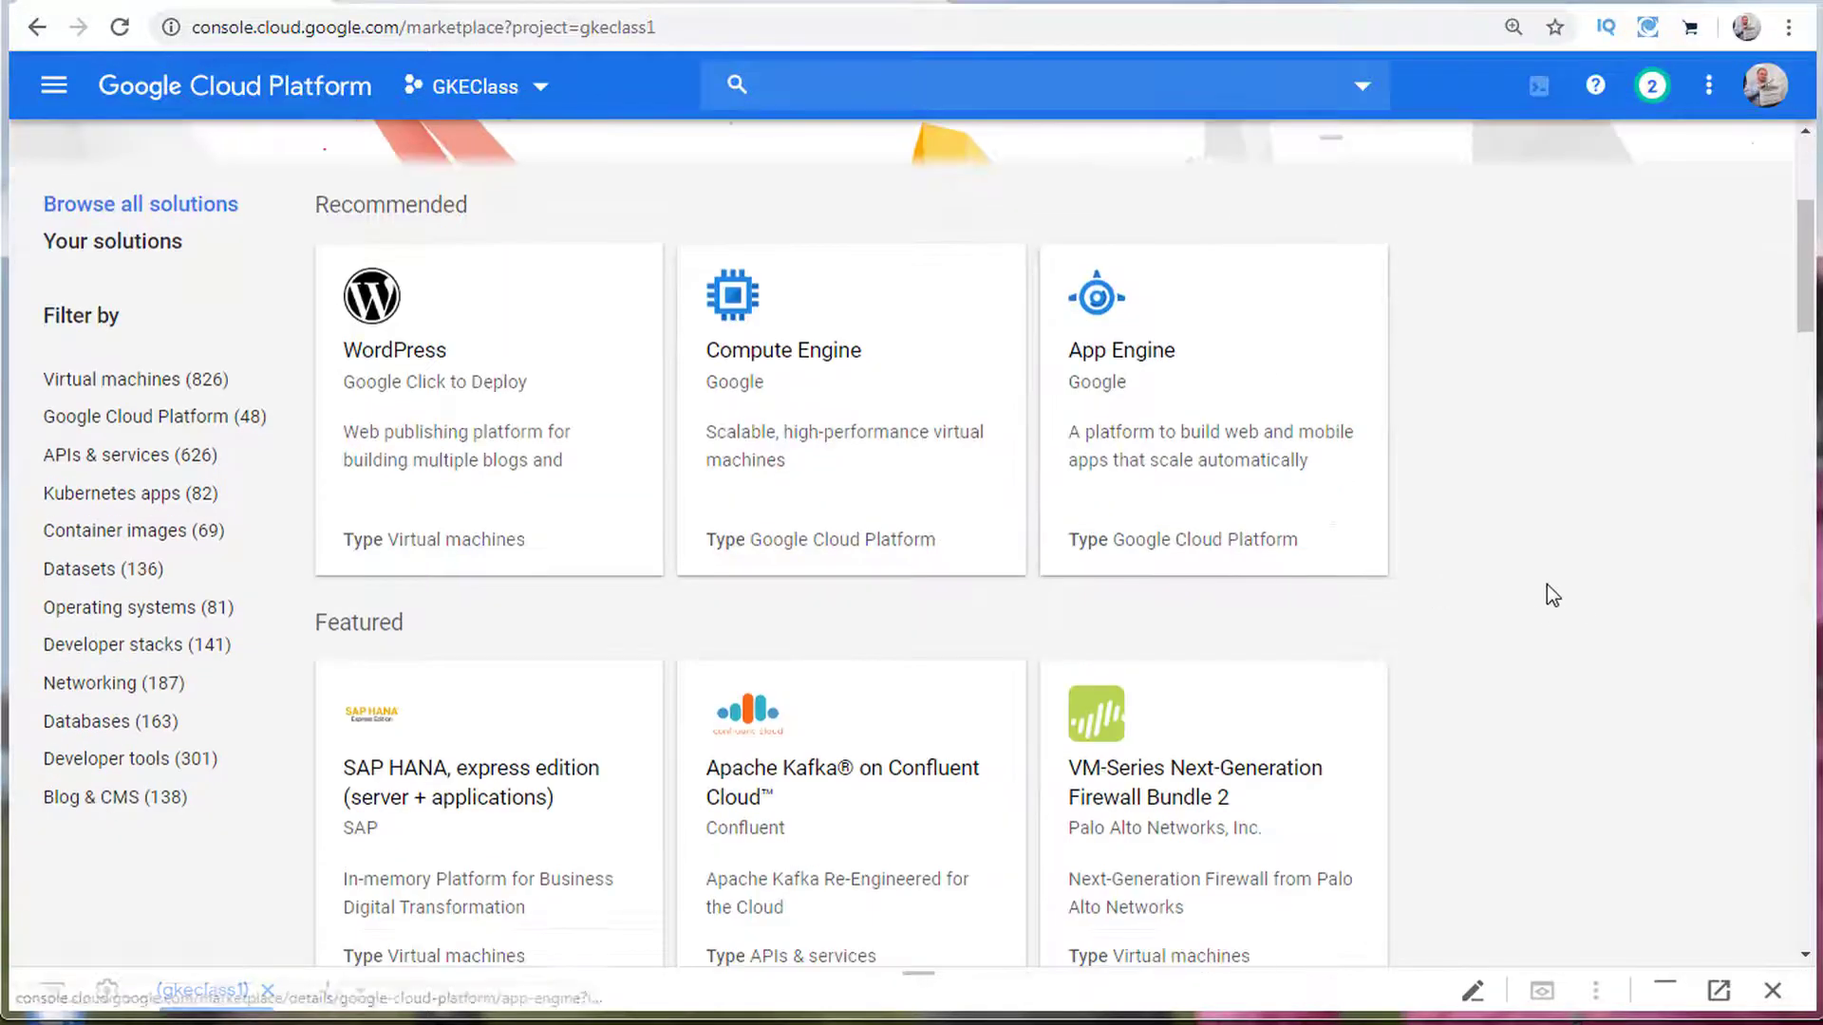
scroll(700, 479, down, 3)
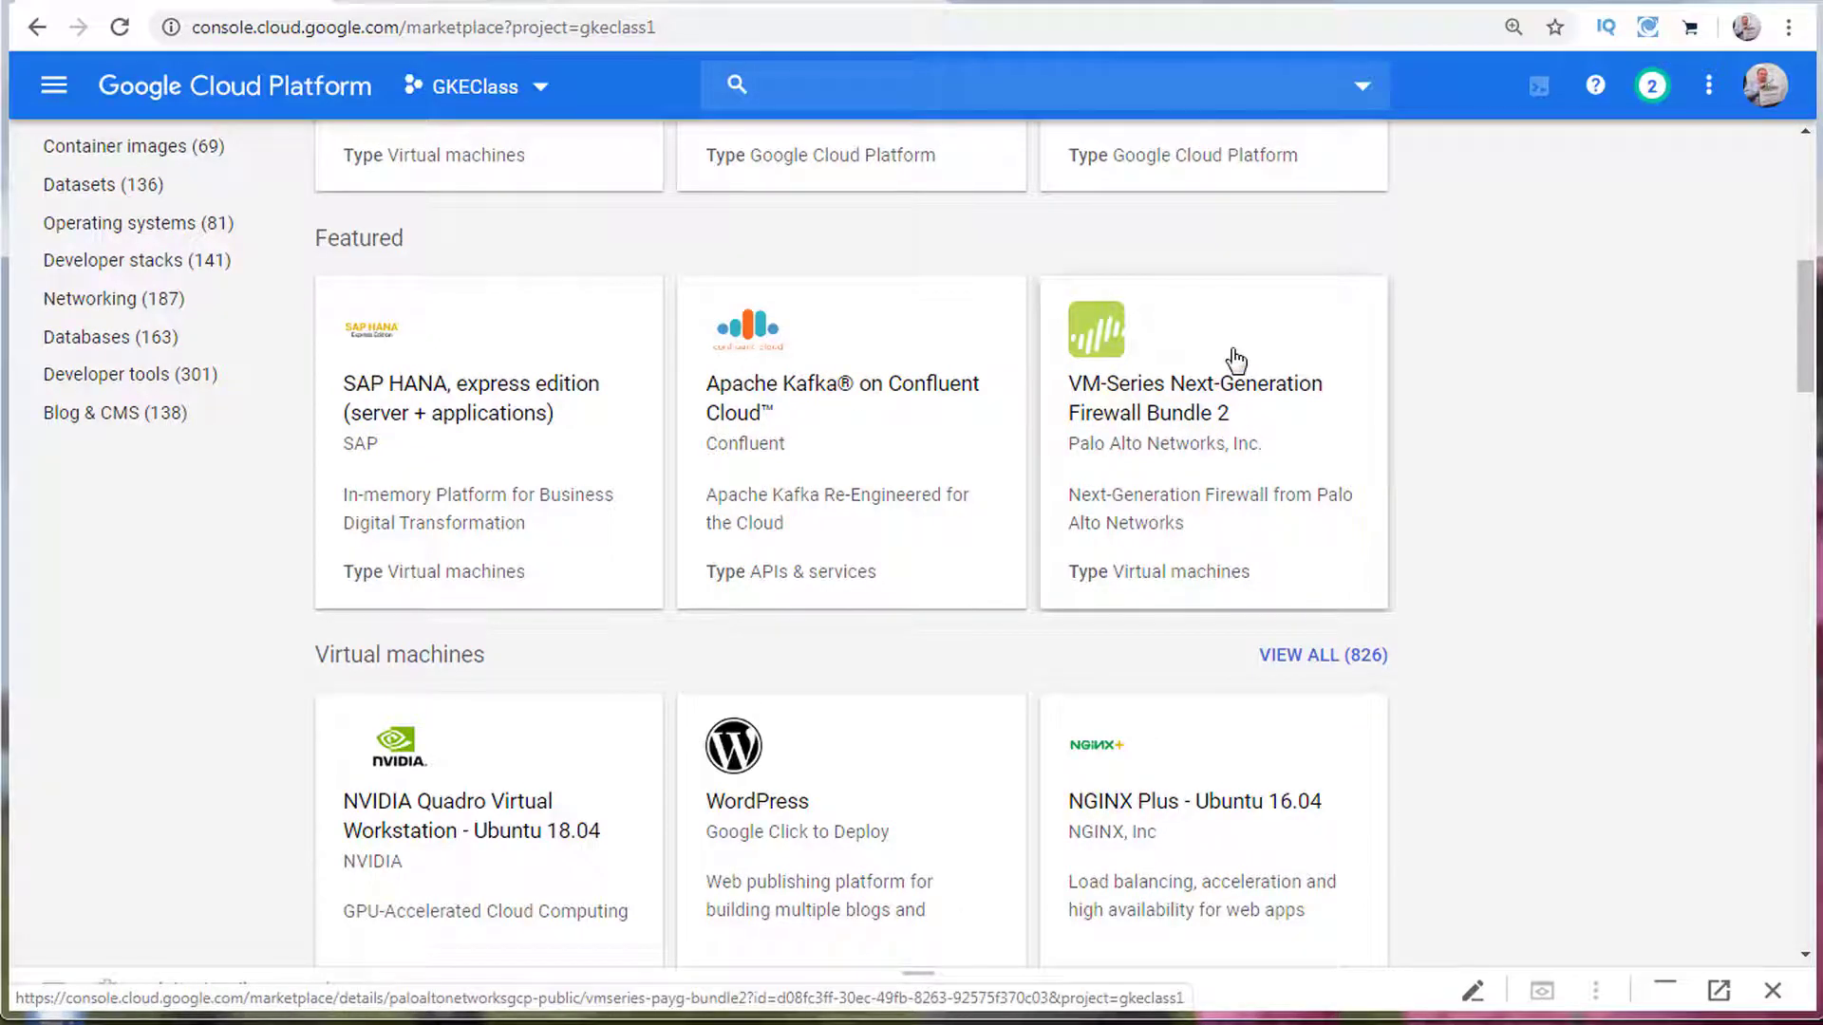
scroll(1235, 358, down, 1)
scroll(1237, 360, down, 4)
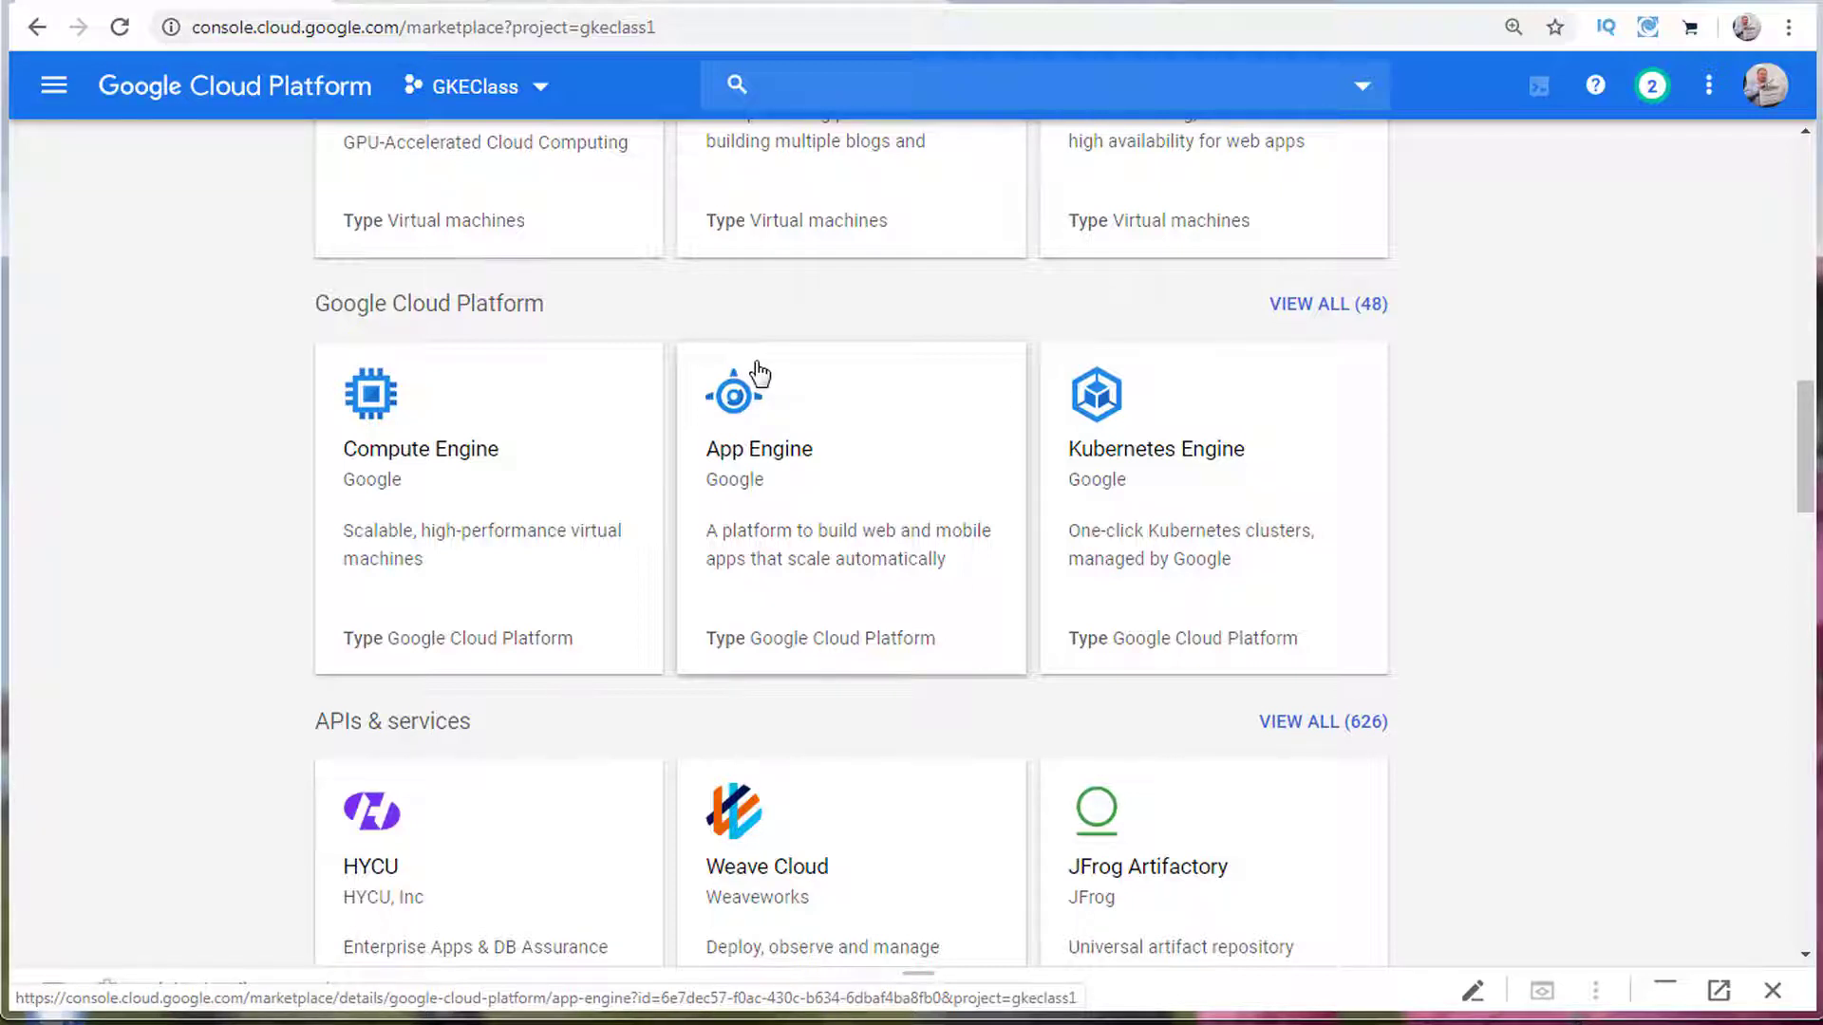
scroll(755, 370, up, 5)
scroll(754, 369, up, 5)
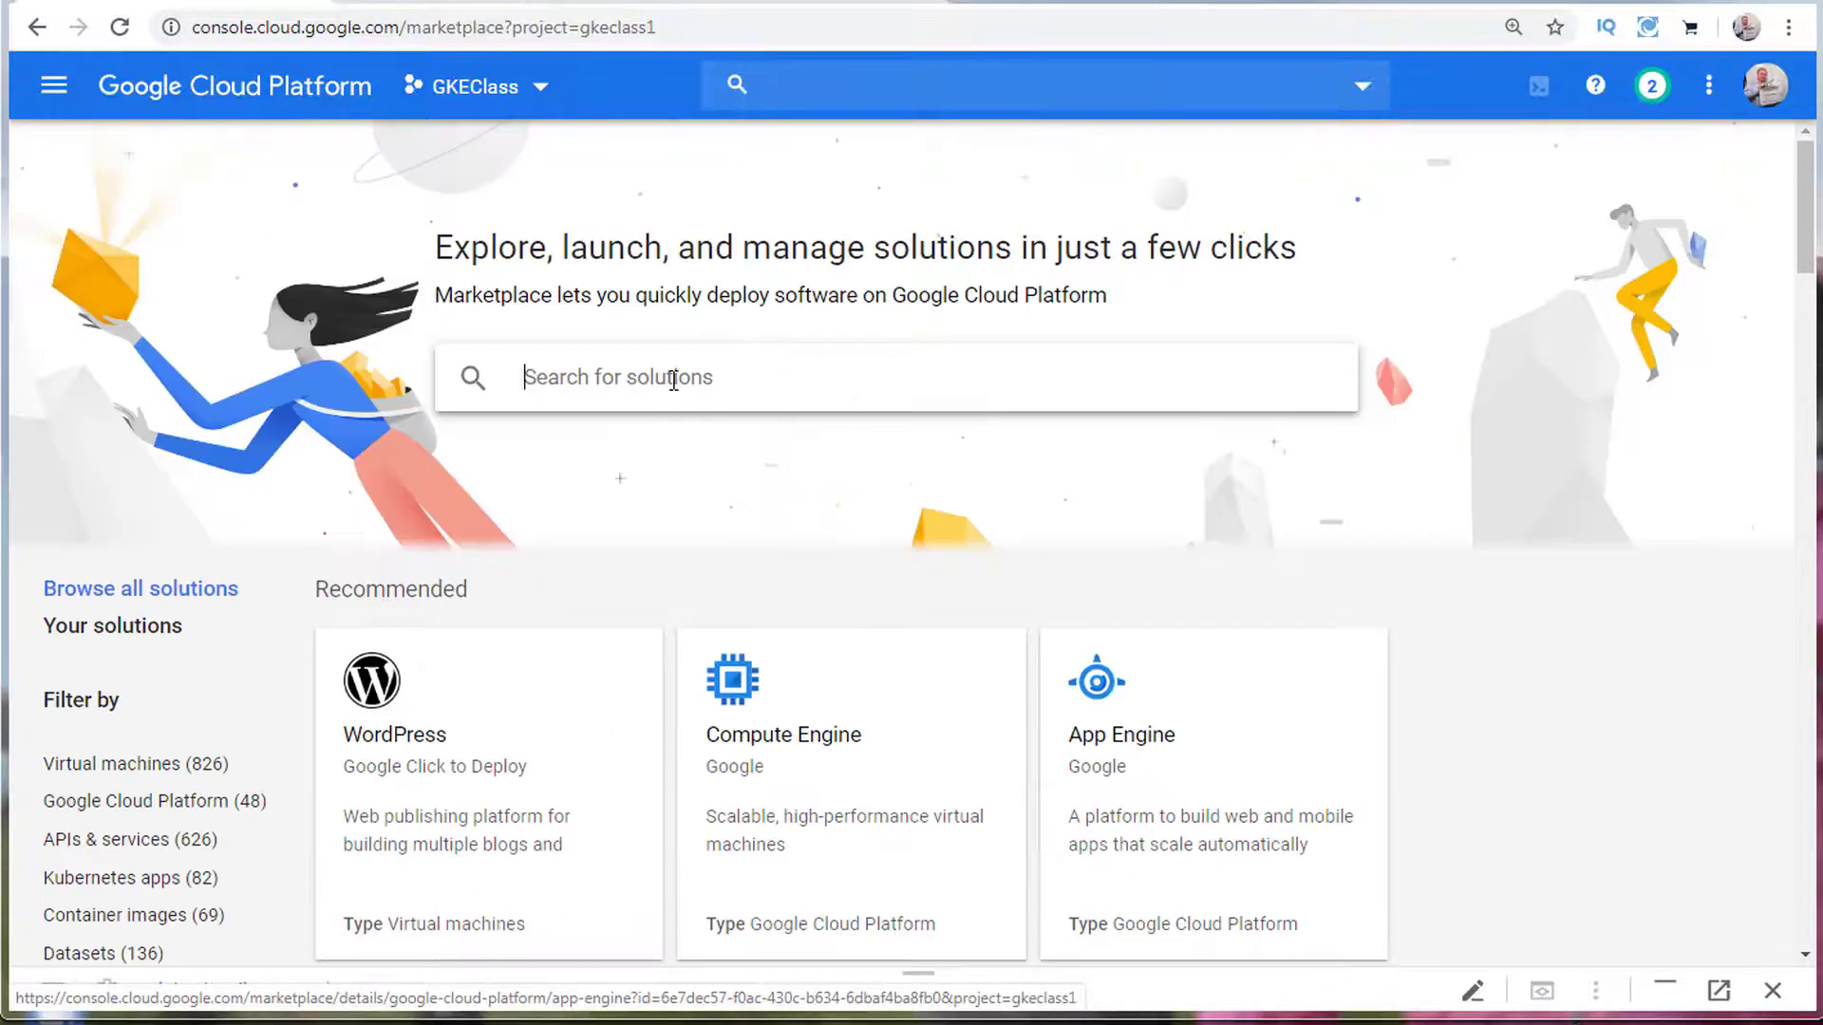
text(w)
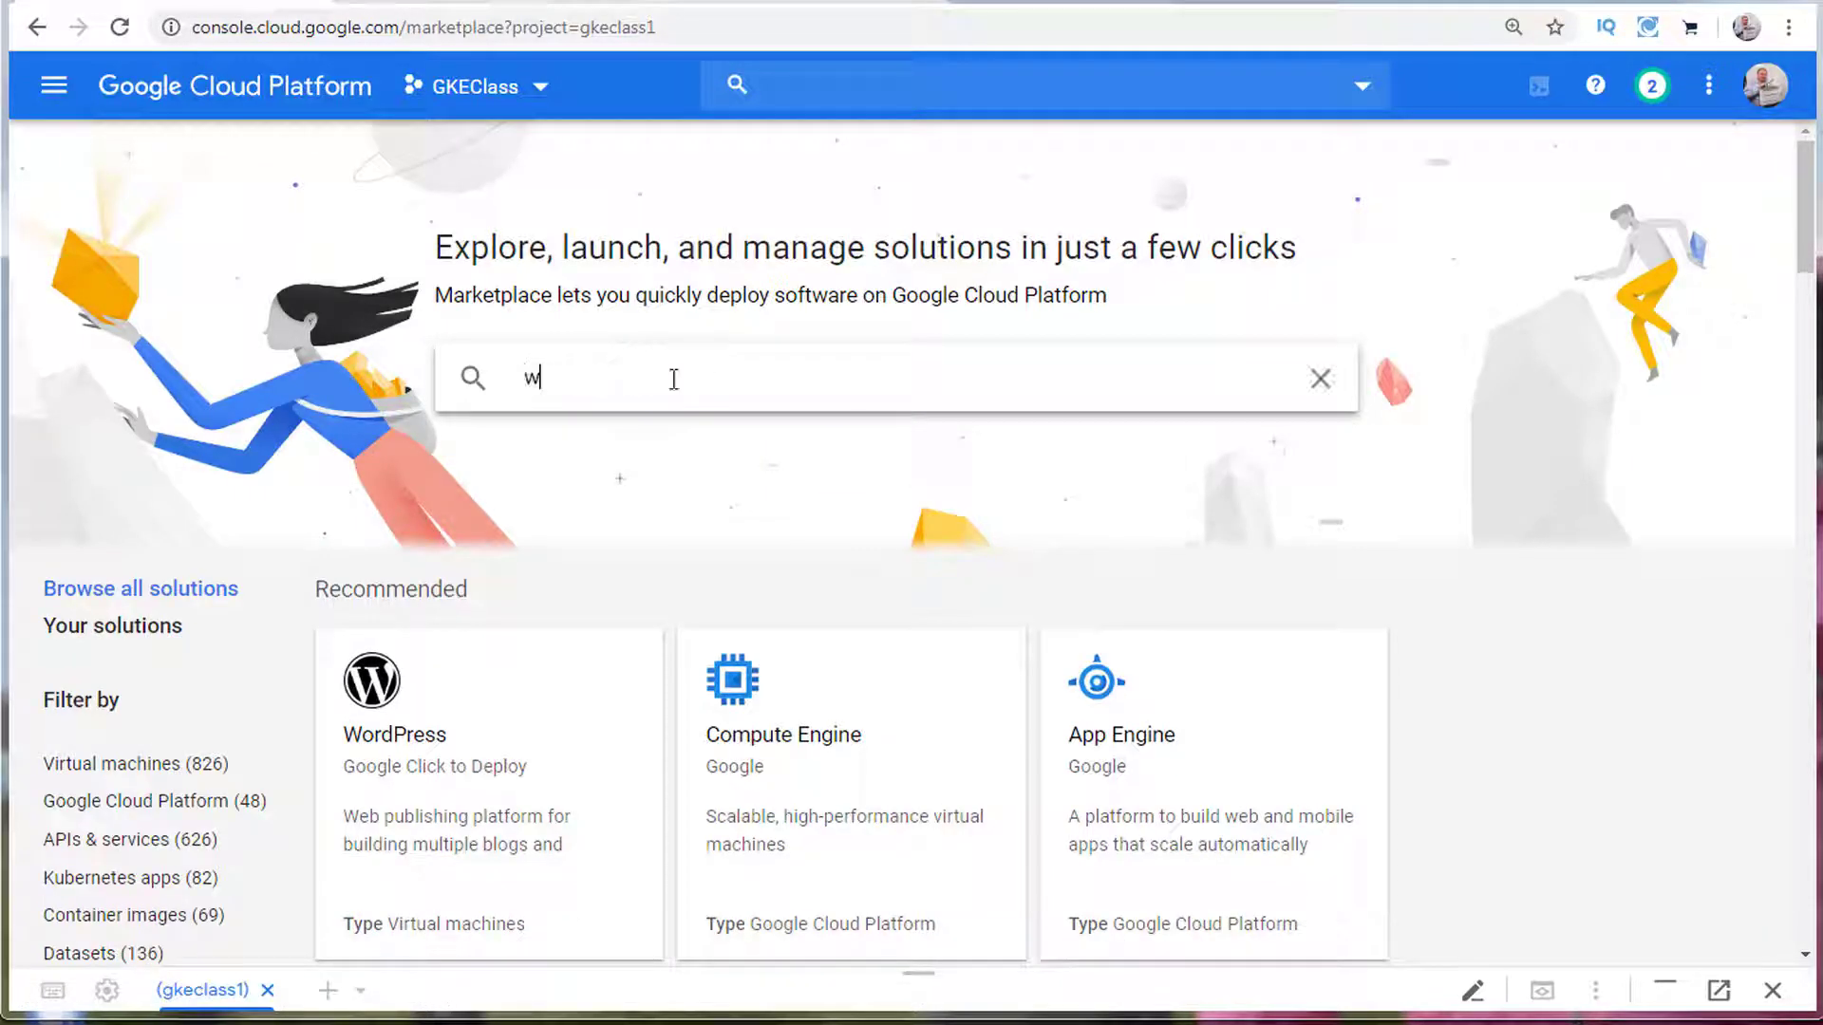
text(orpres)
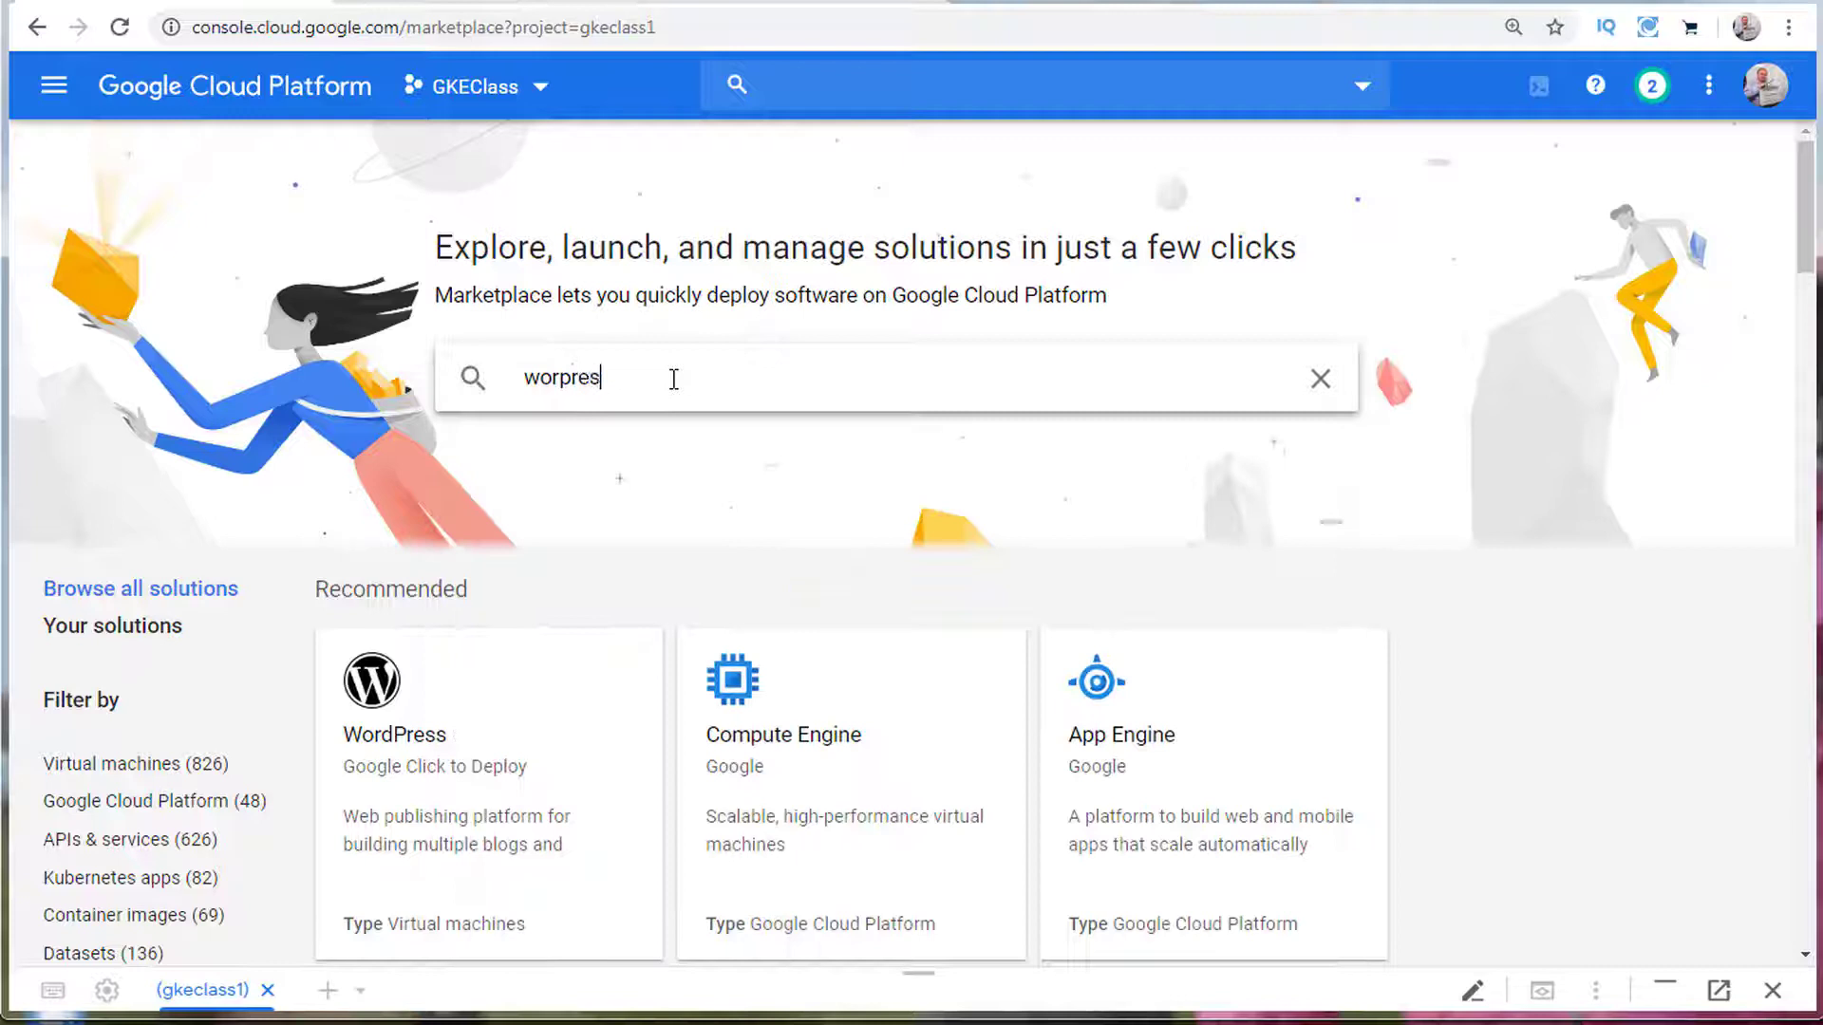
text(s)
- Search Marketplace for 'wordpress' and launch the Google Click to Deploy WordPress VM listing
key(BackSpace)
key(BackSpace)
key(BackSpace)
key(BackSpace)
key(BackSpace)
text(d)
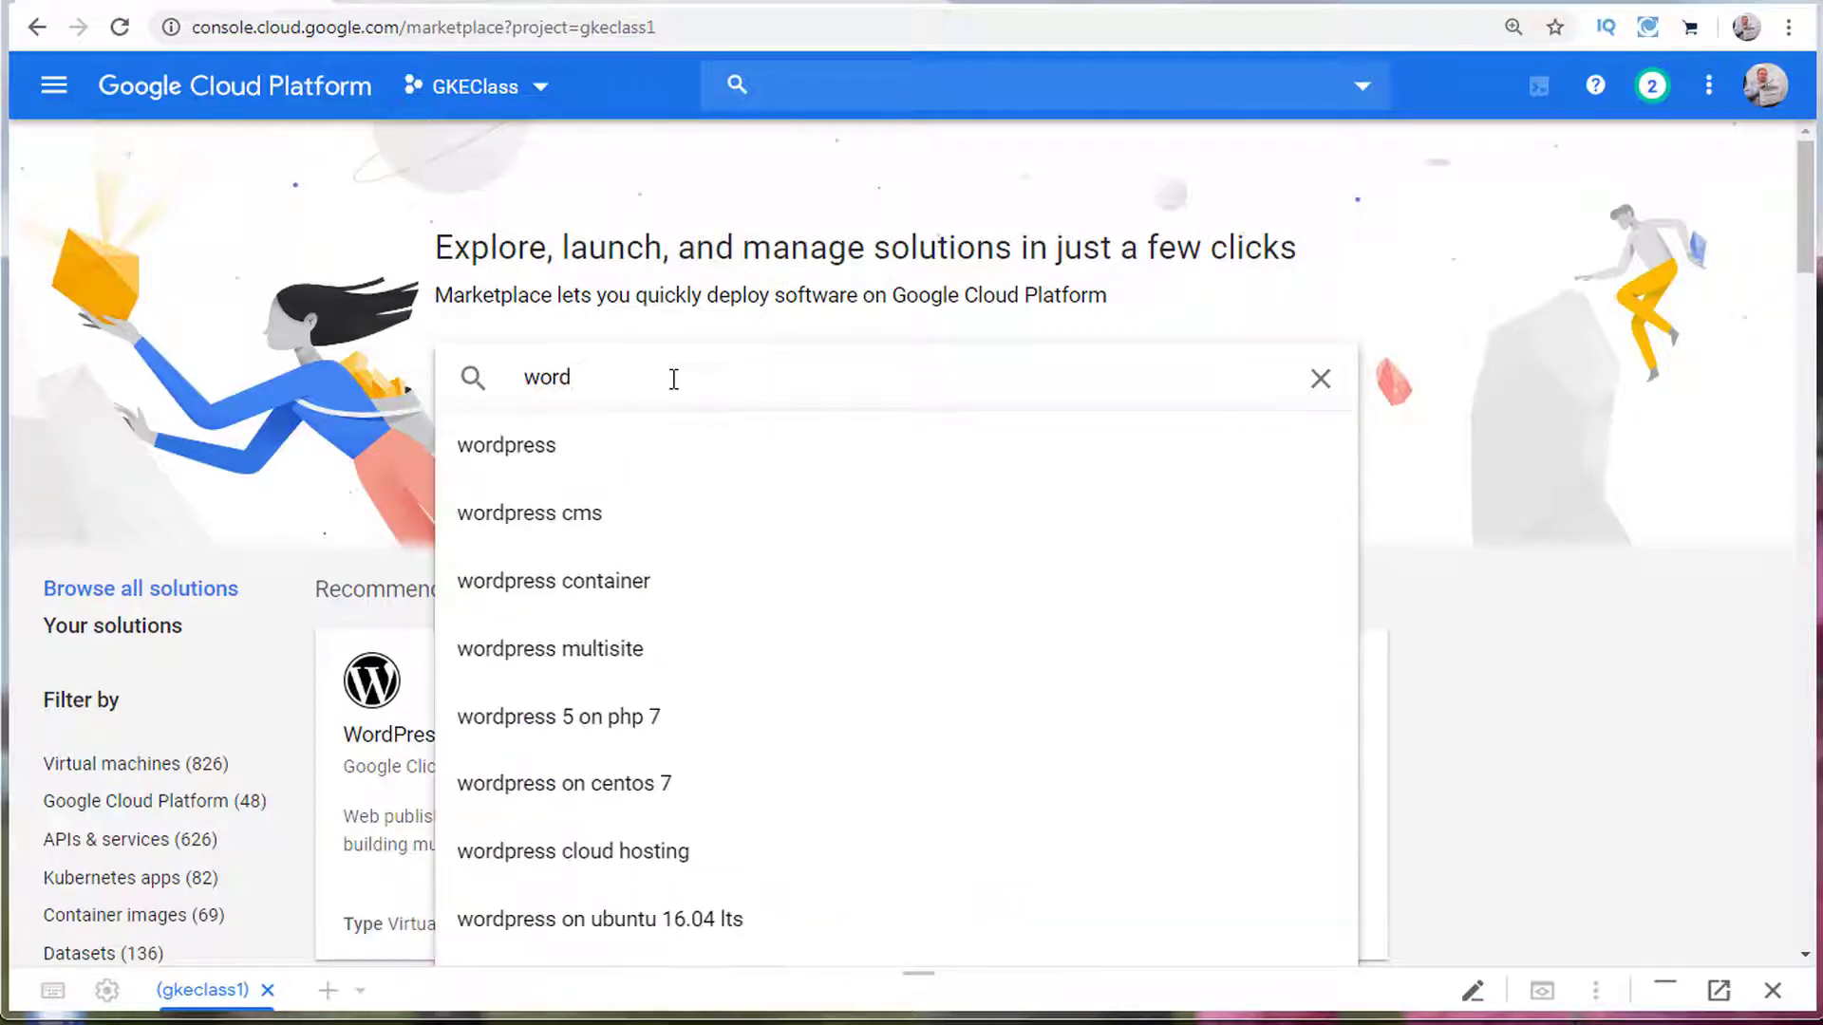
text(press)
key(Return)
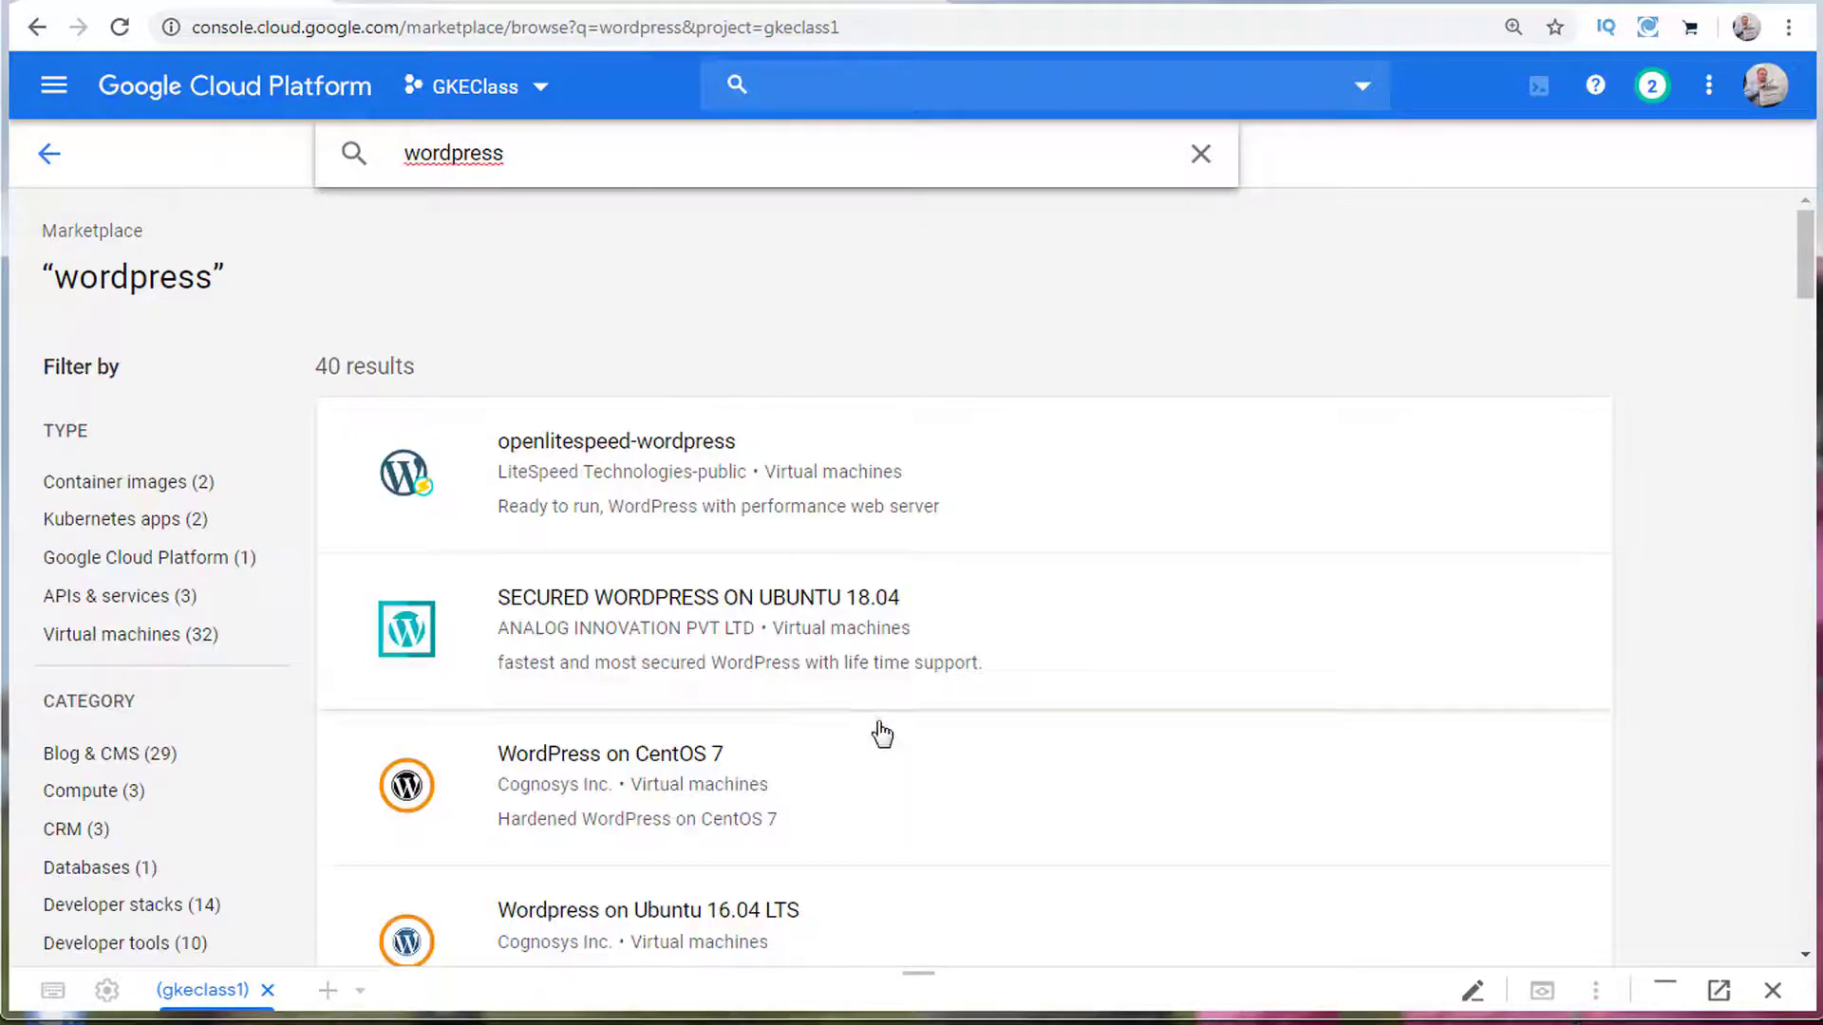
scroll(878, 732, down, 2)
scroll(651, 501, down, 1)
scroll(903, 582, down, 2)
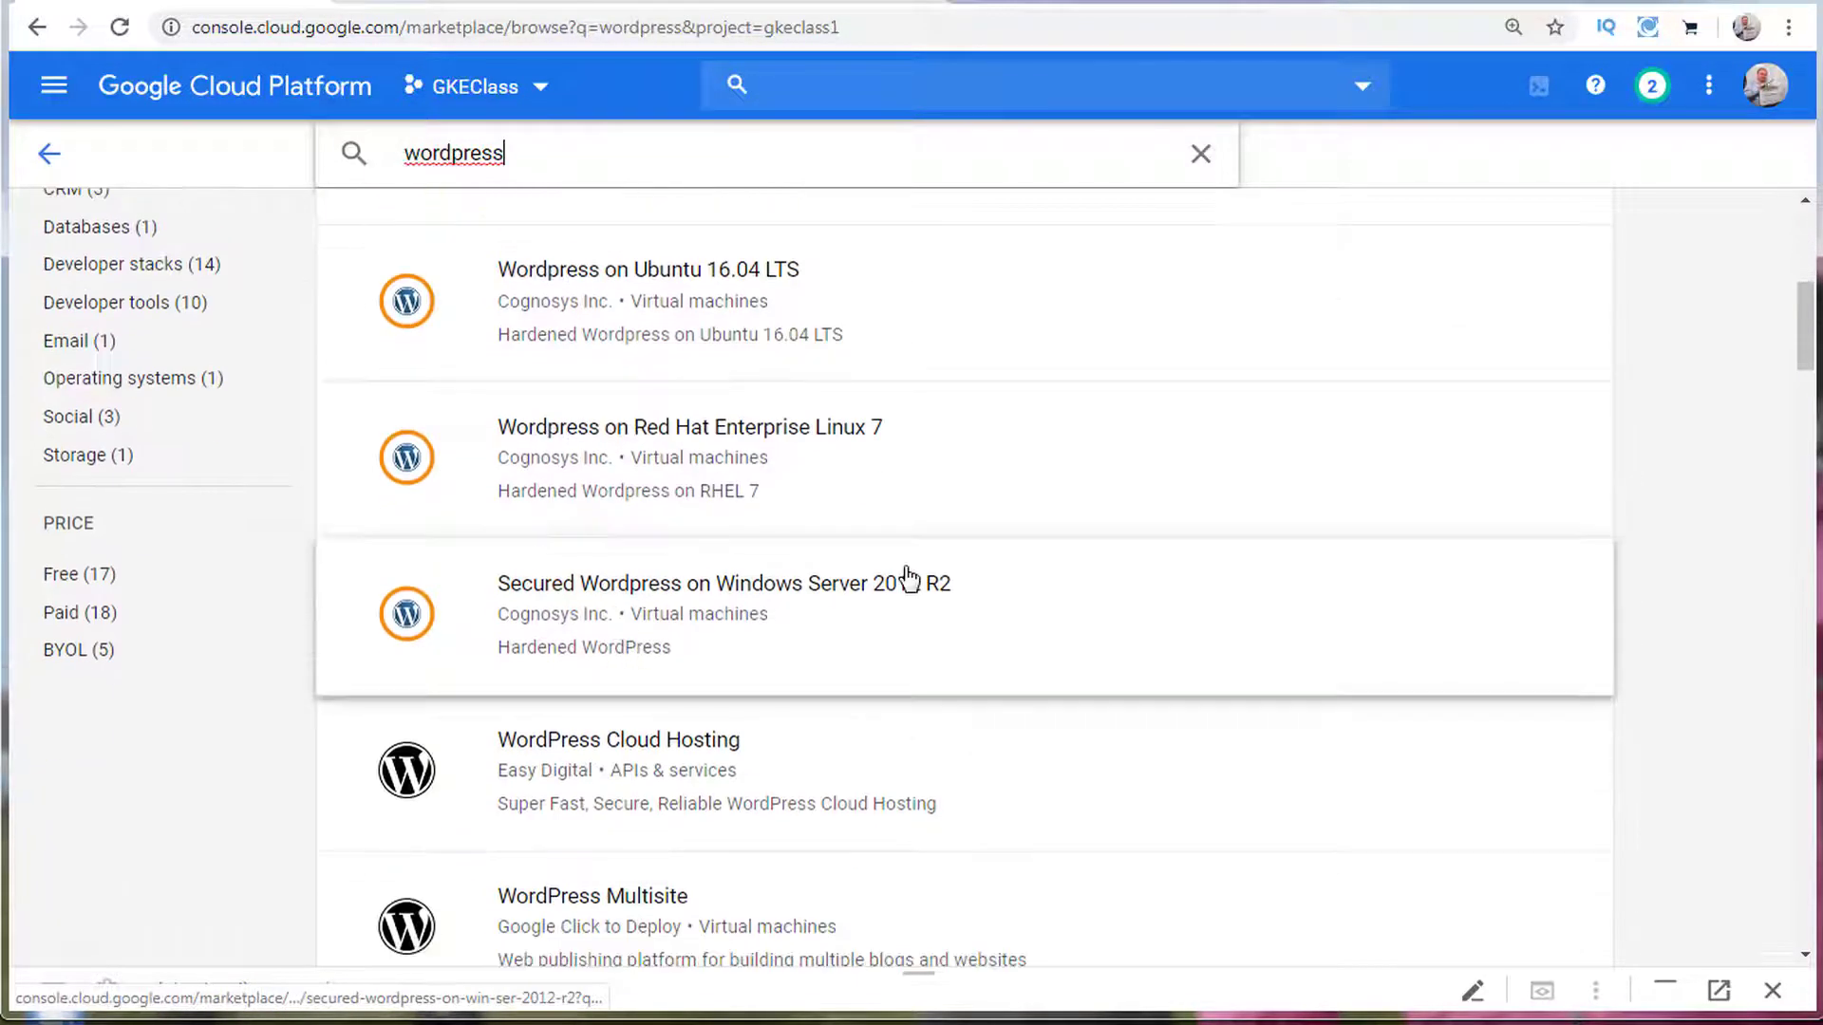
scroll(698, 645, down, 2)
scroll(637, 491, down, 3)
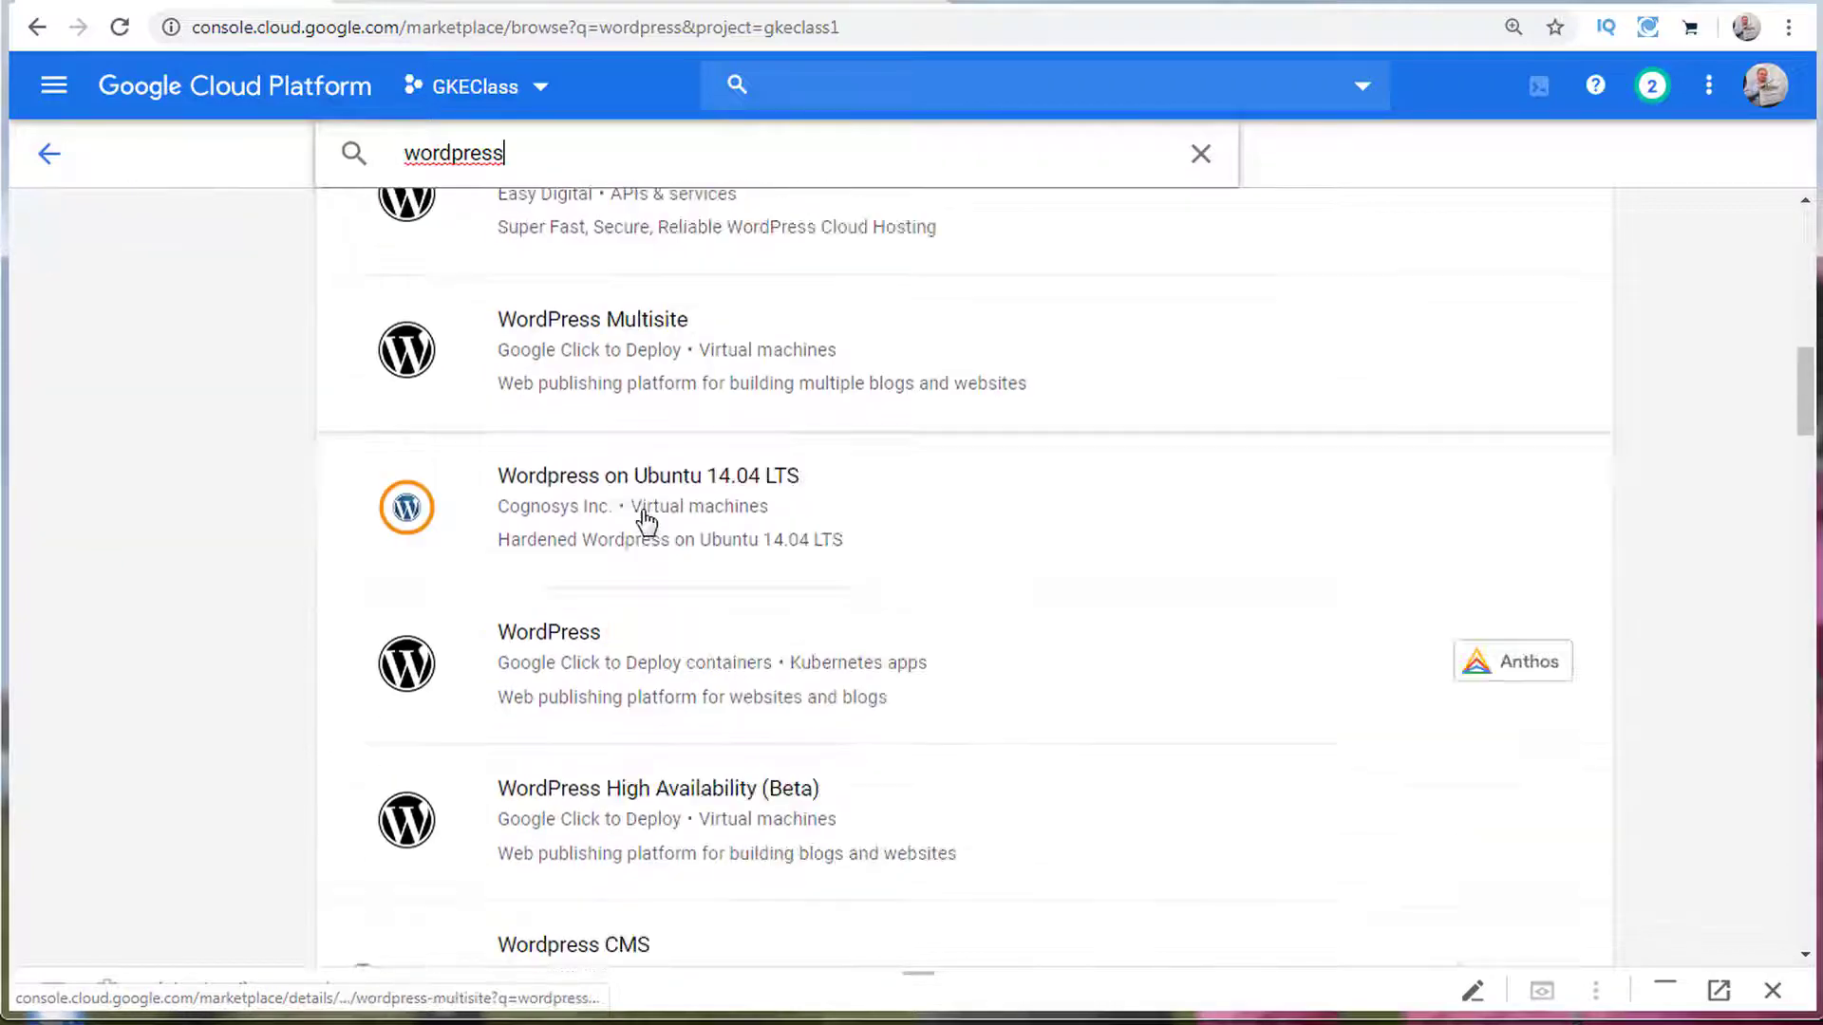
scroll(643, 522, down, 1)
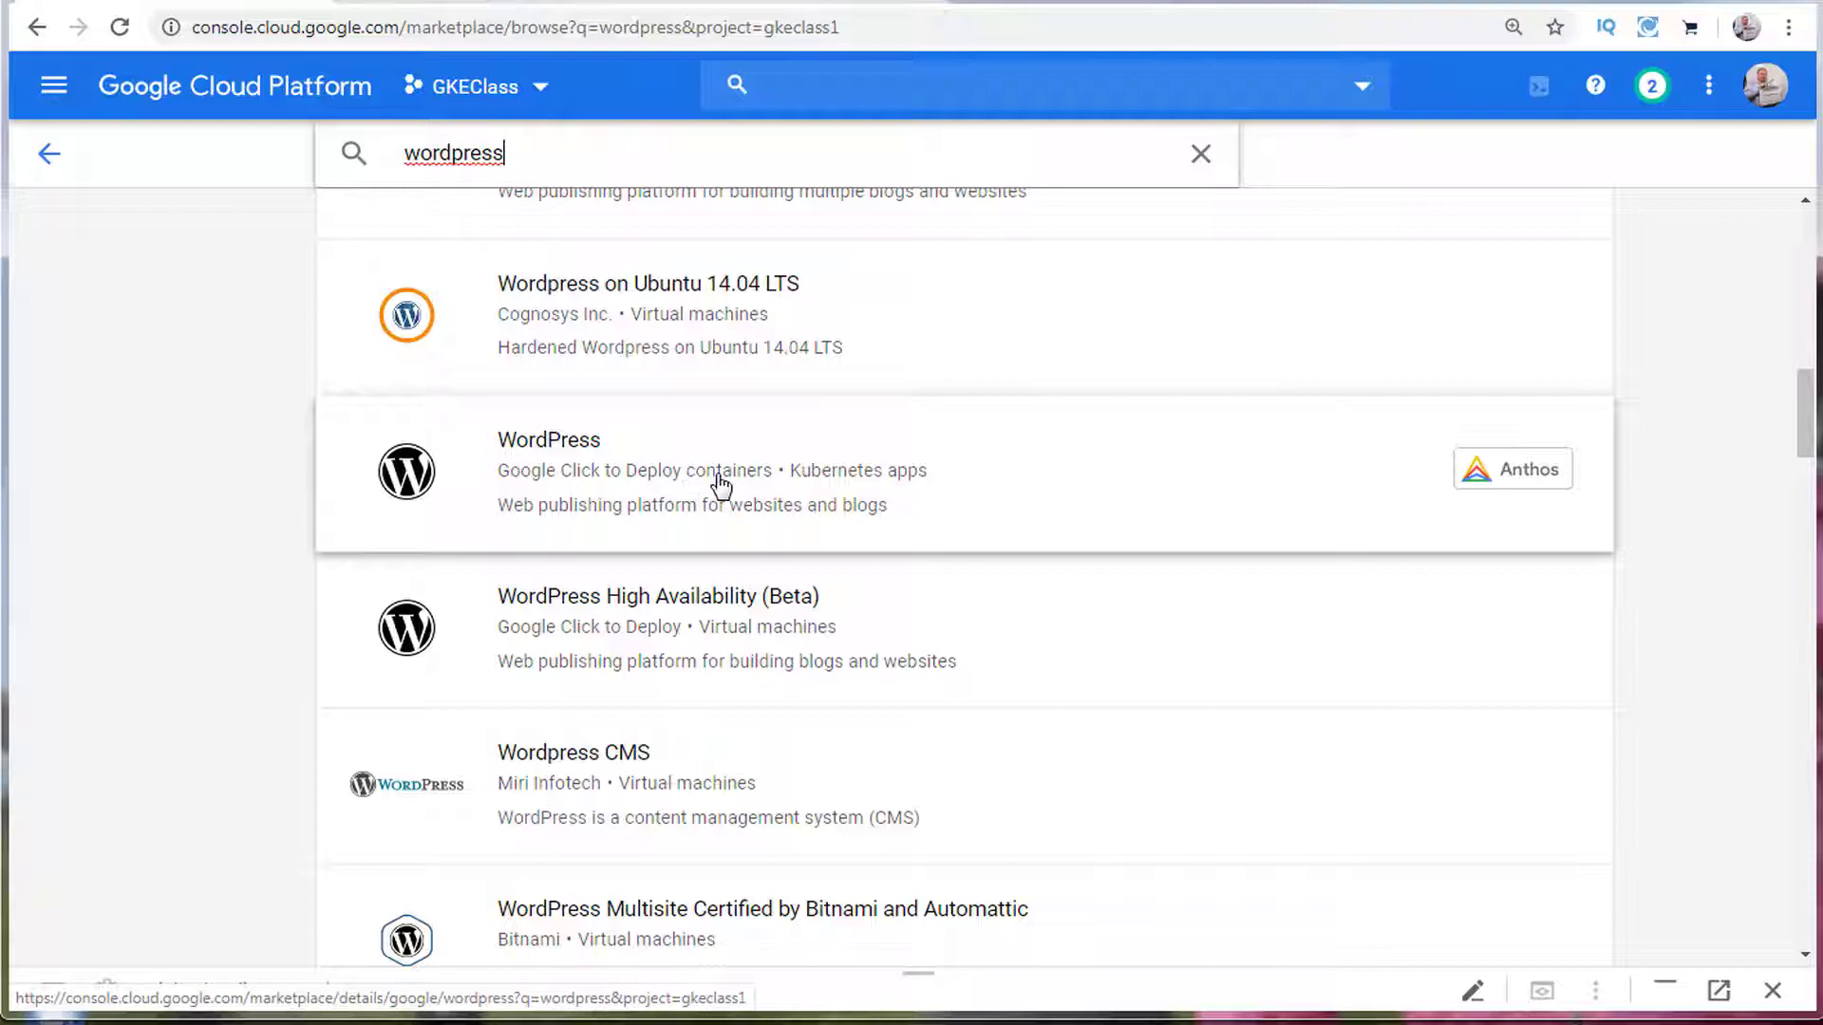
scroll(692, 647, down, 2)
scroll(678, 585, down, 1)
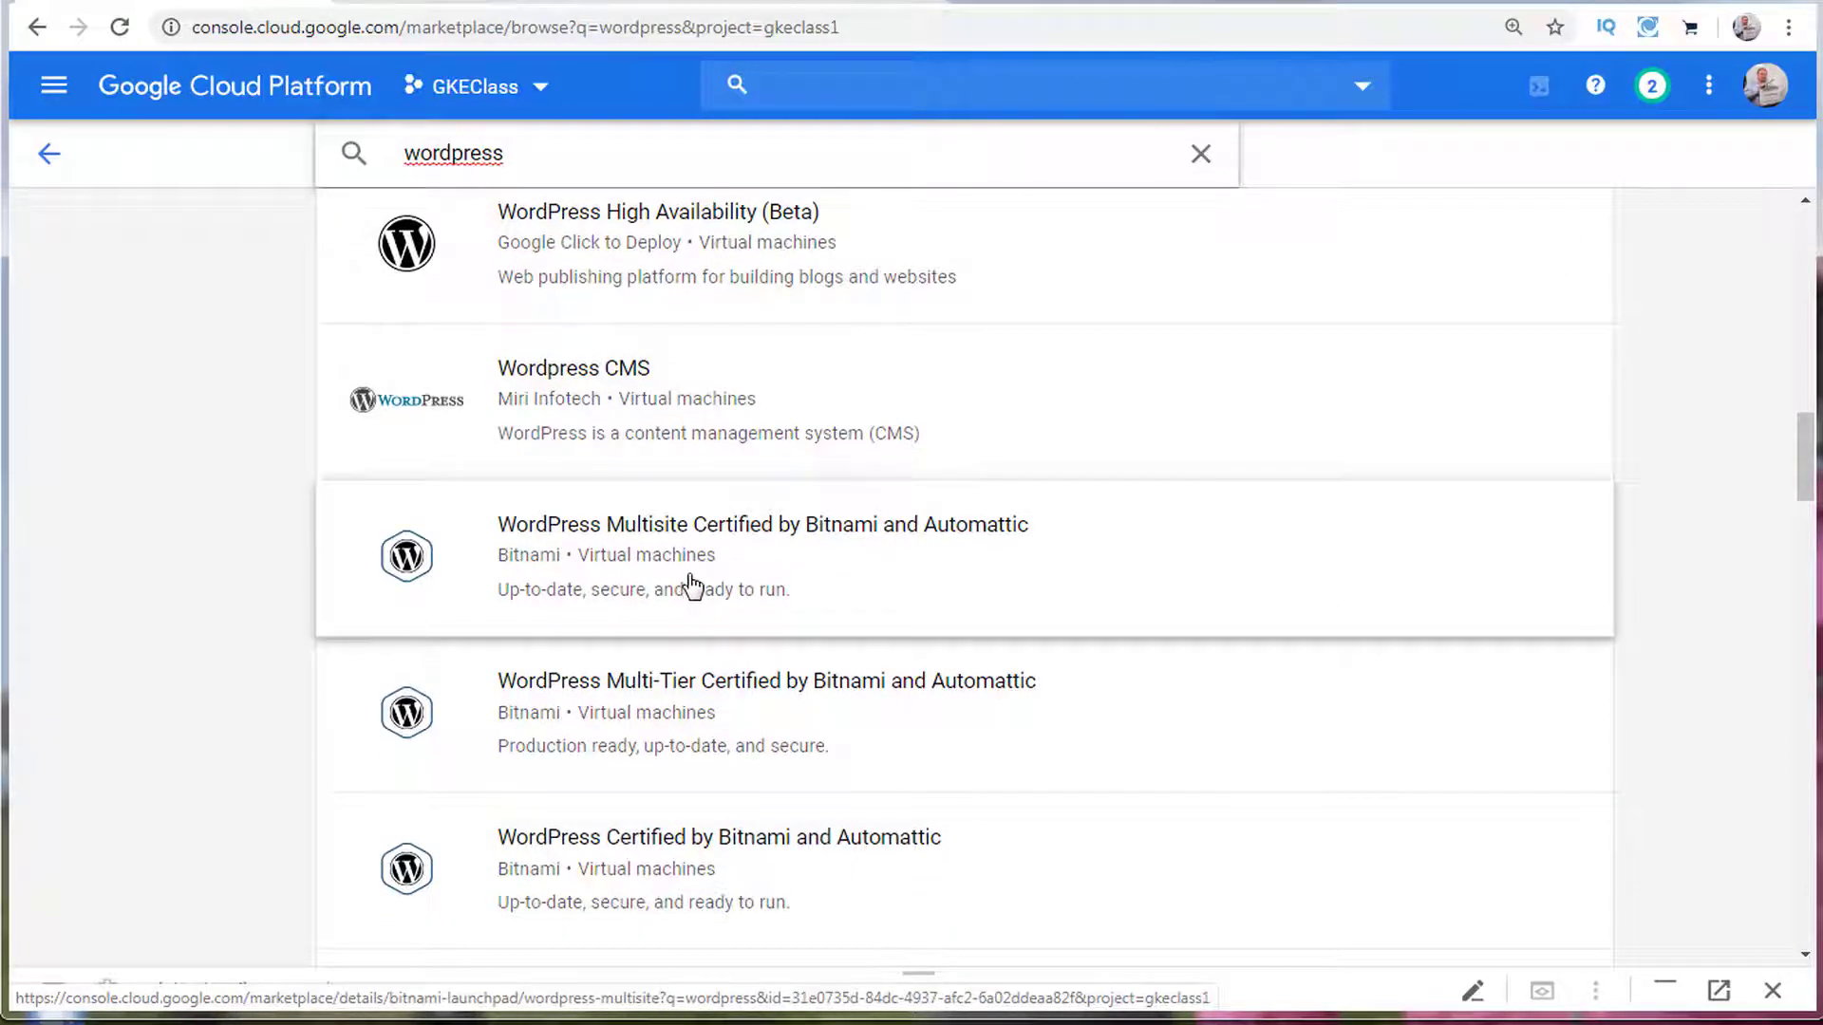
scroll(684, 570, down, 2)
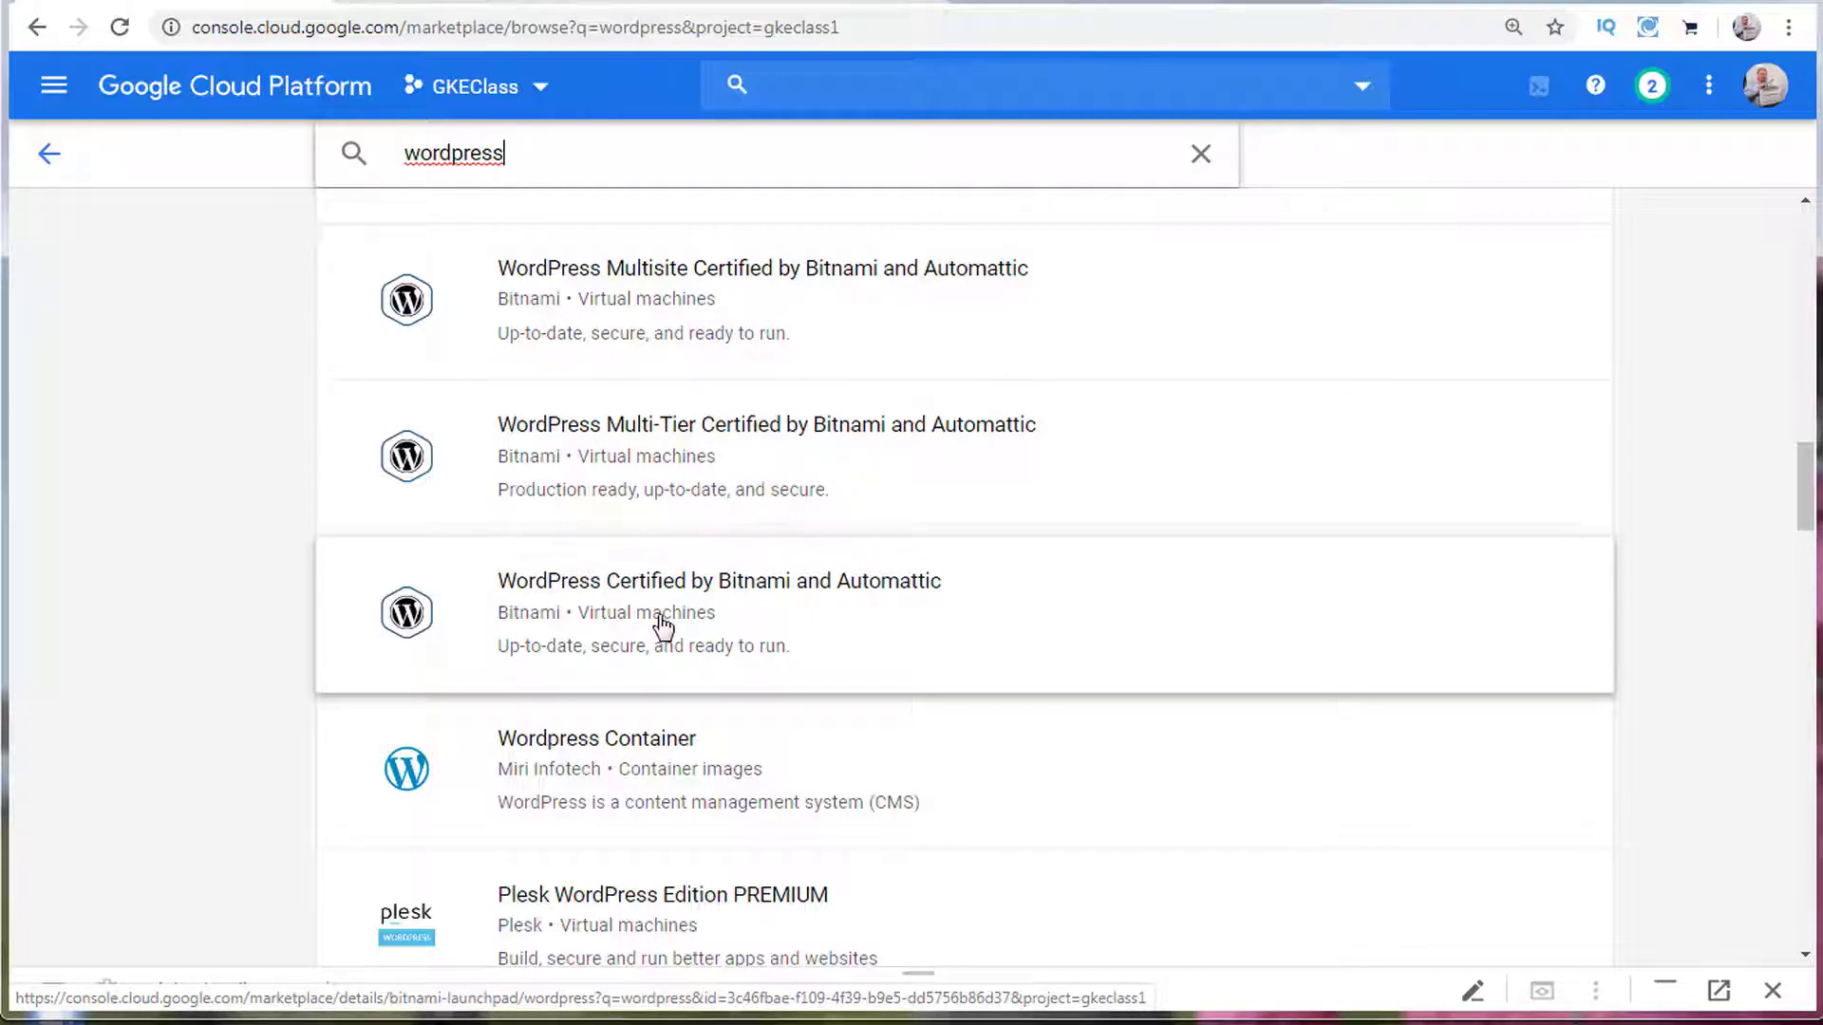
scroll(660, 623, down, 1)
scroll(725, 603, down, 3)
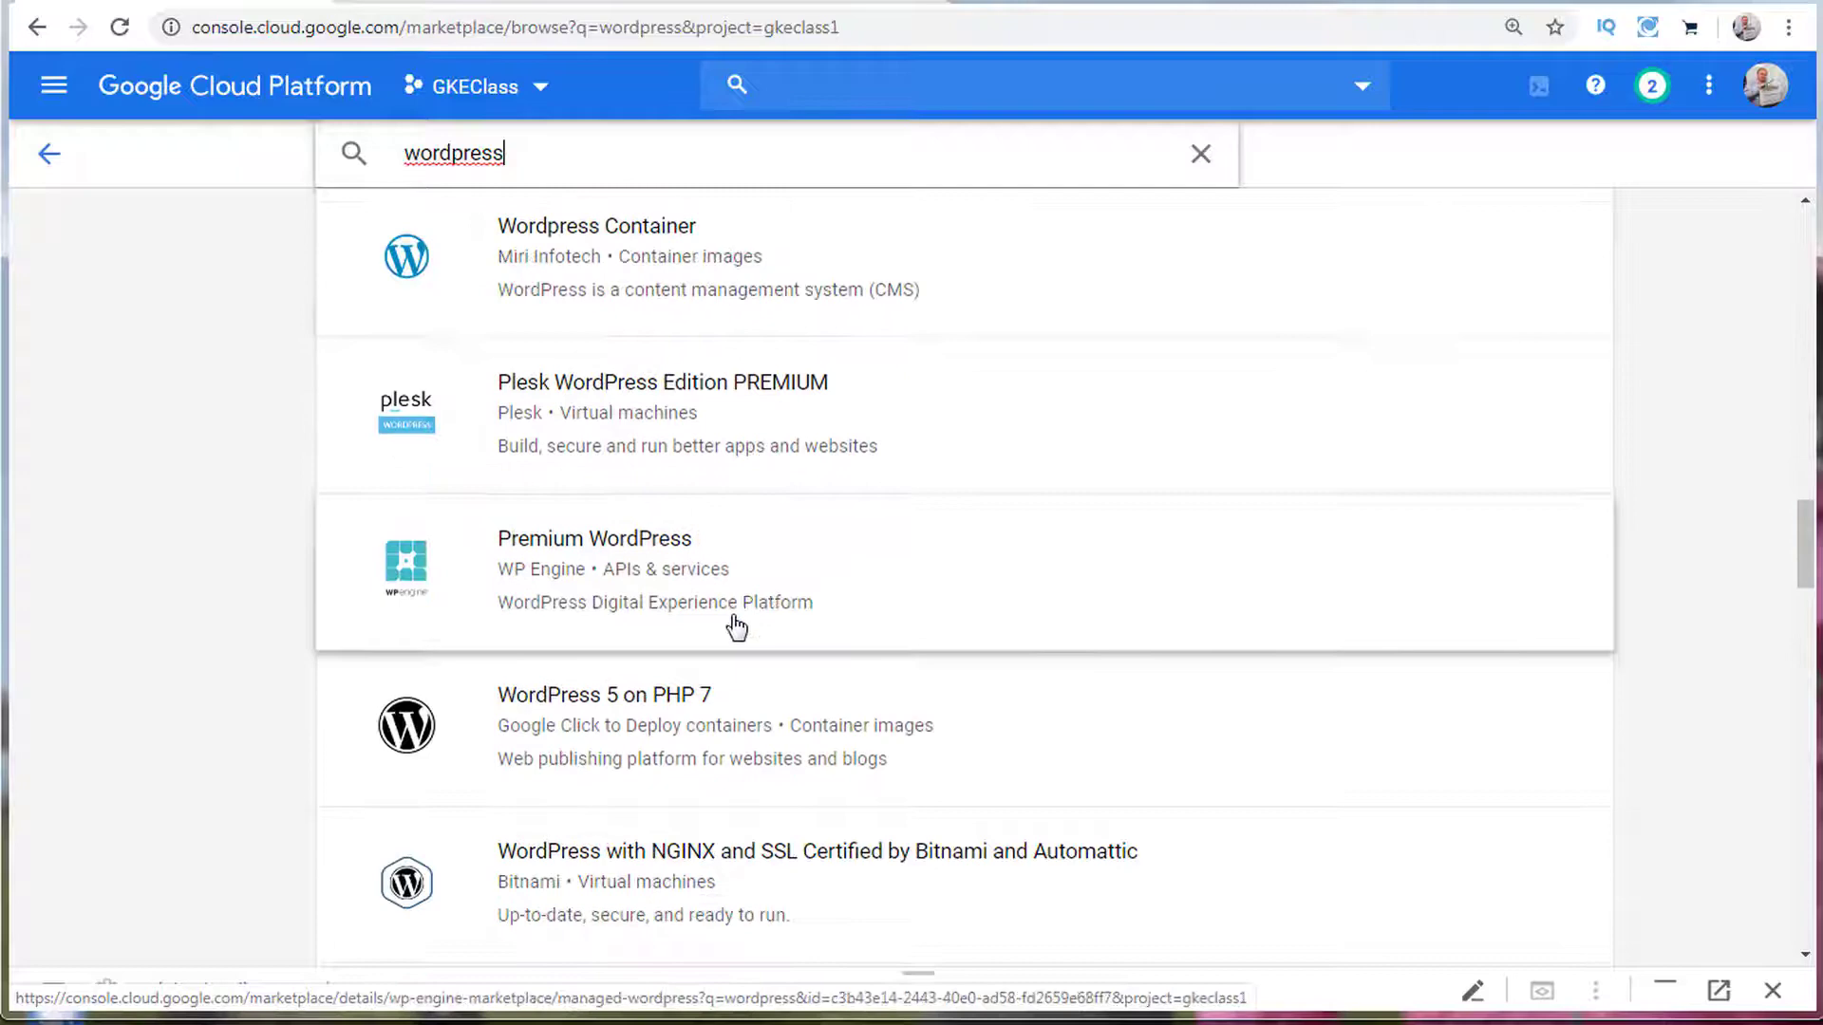
scroll(742, 621, down, 3)
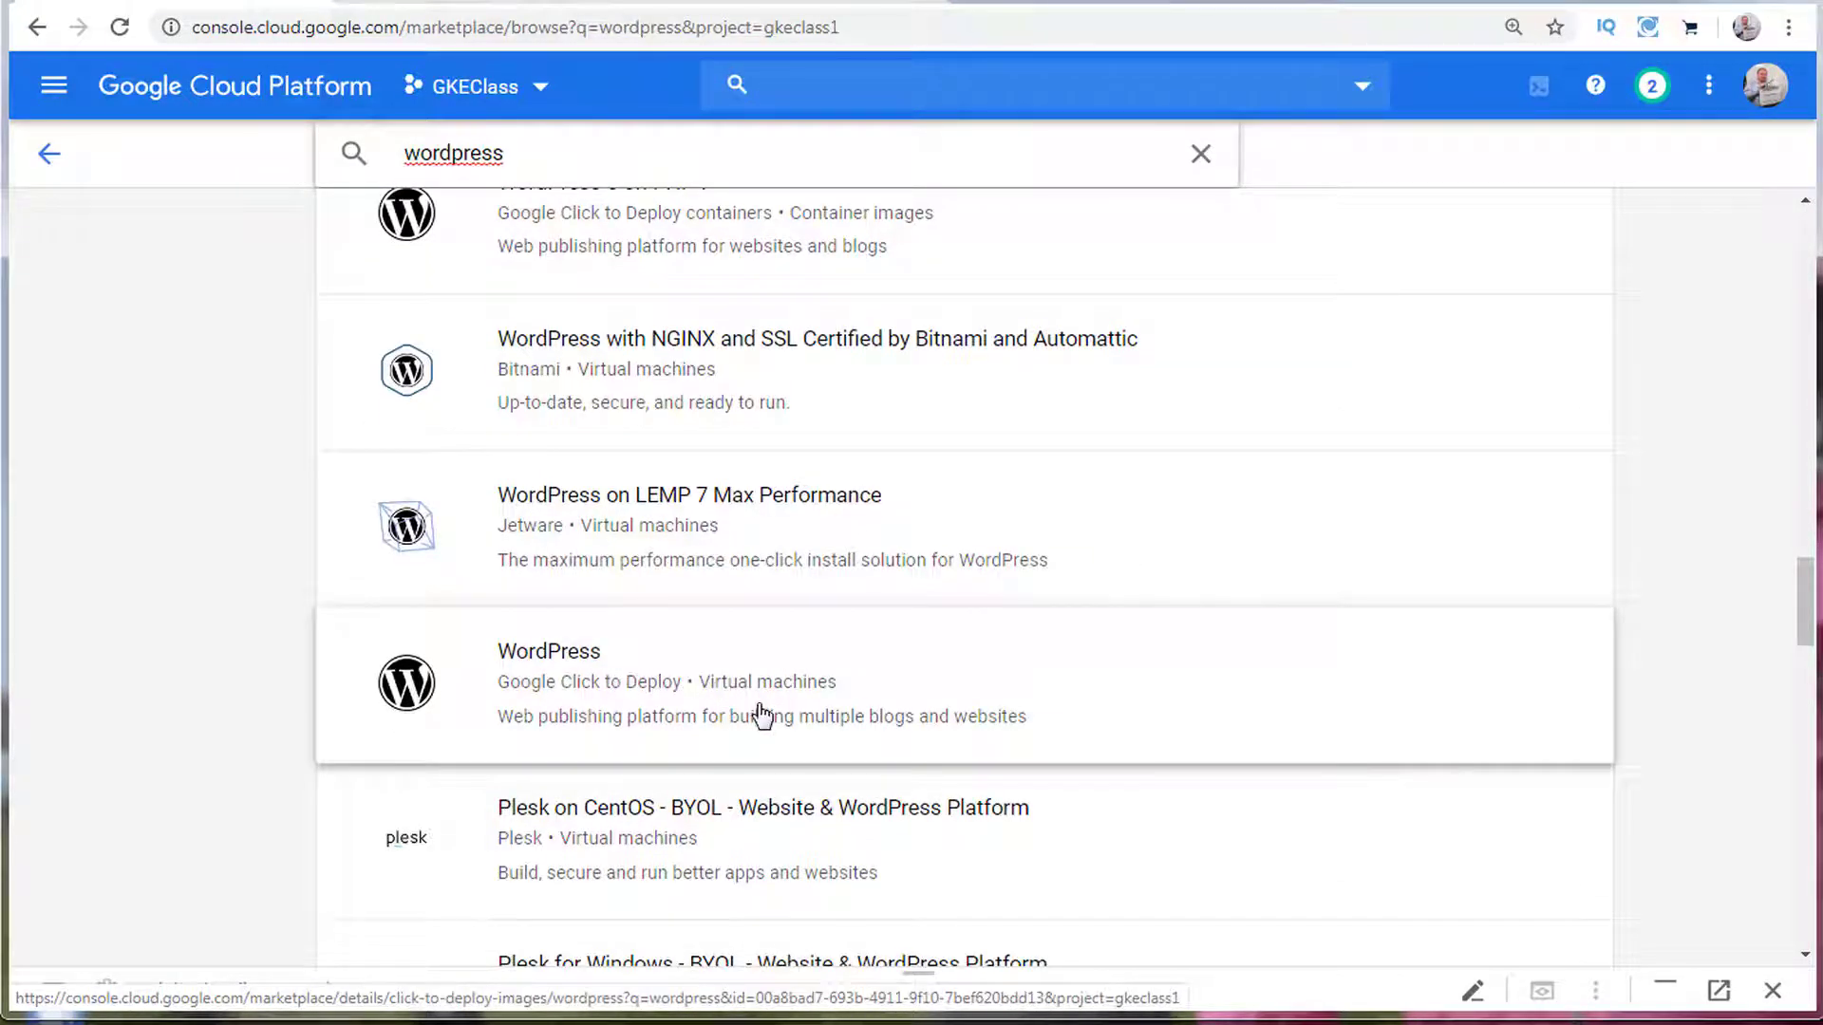
scroll(841, 707, down, 2)
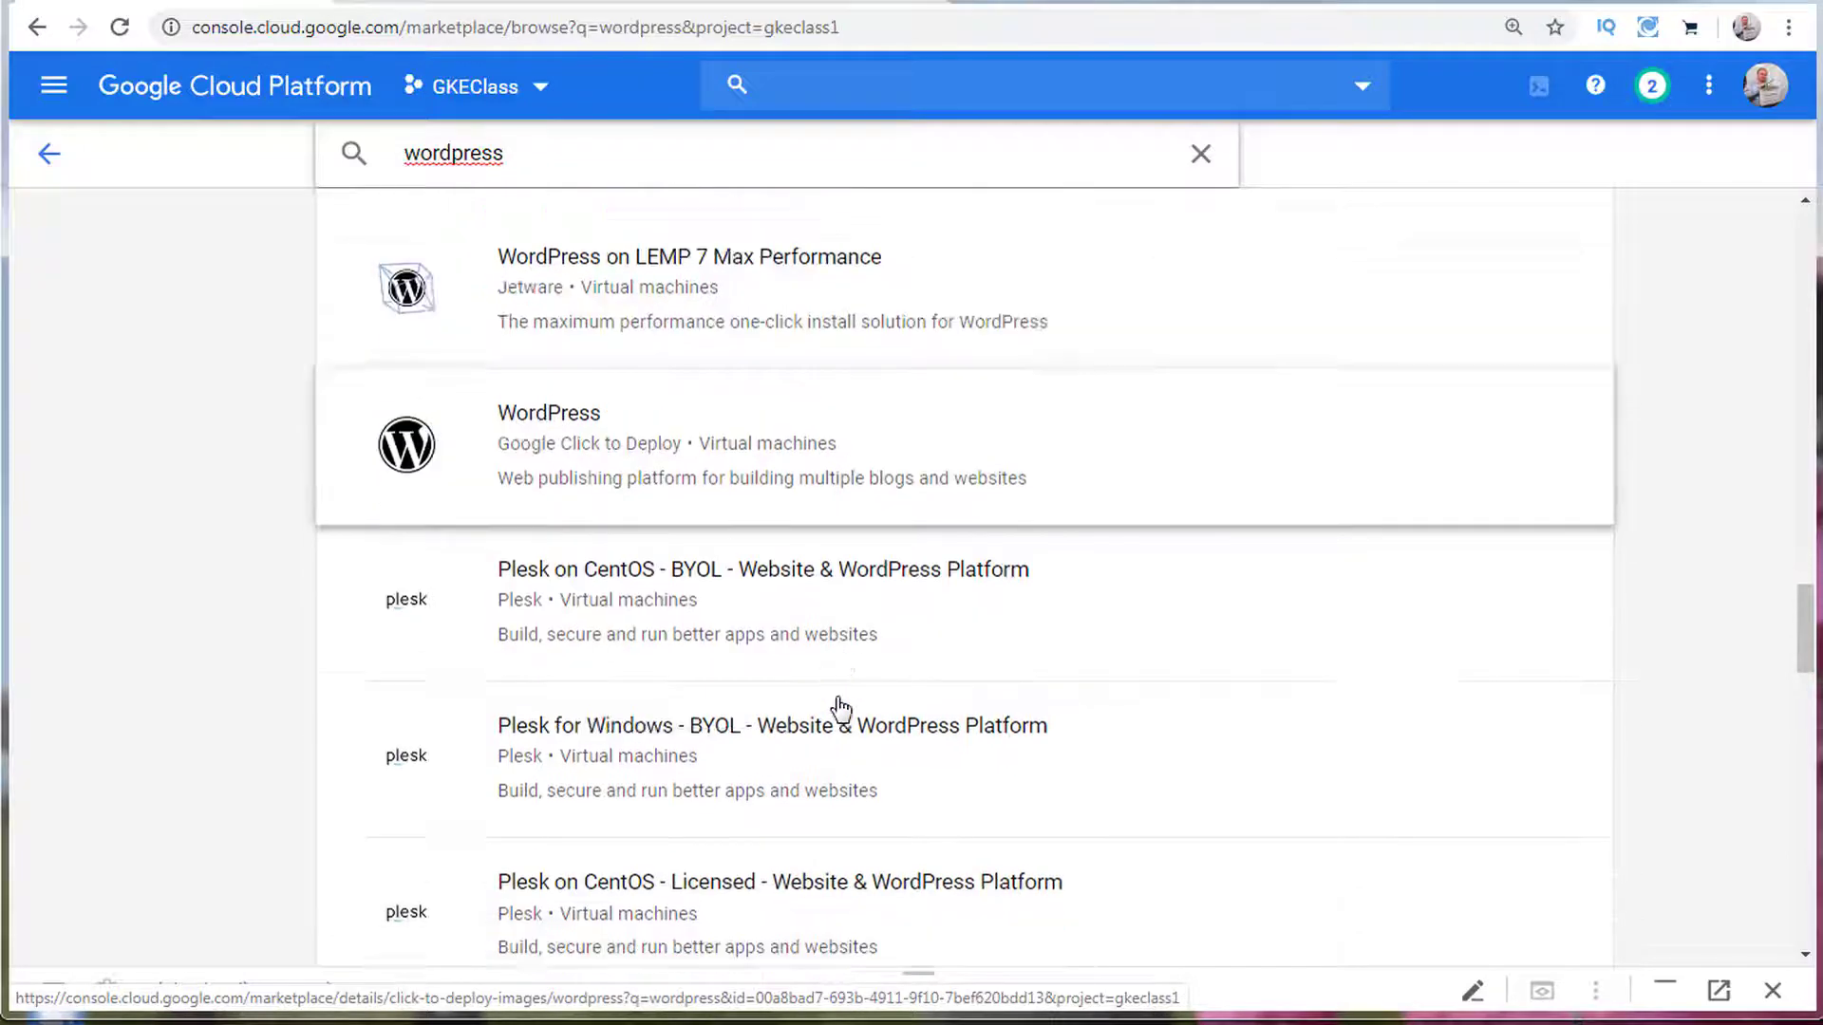
scroll(840, 707, down, 1)
scroll(841, 707, down, 1)
scroll(842, 708, down, 3)
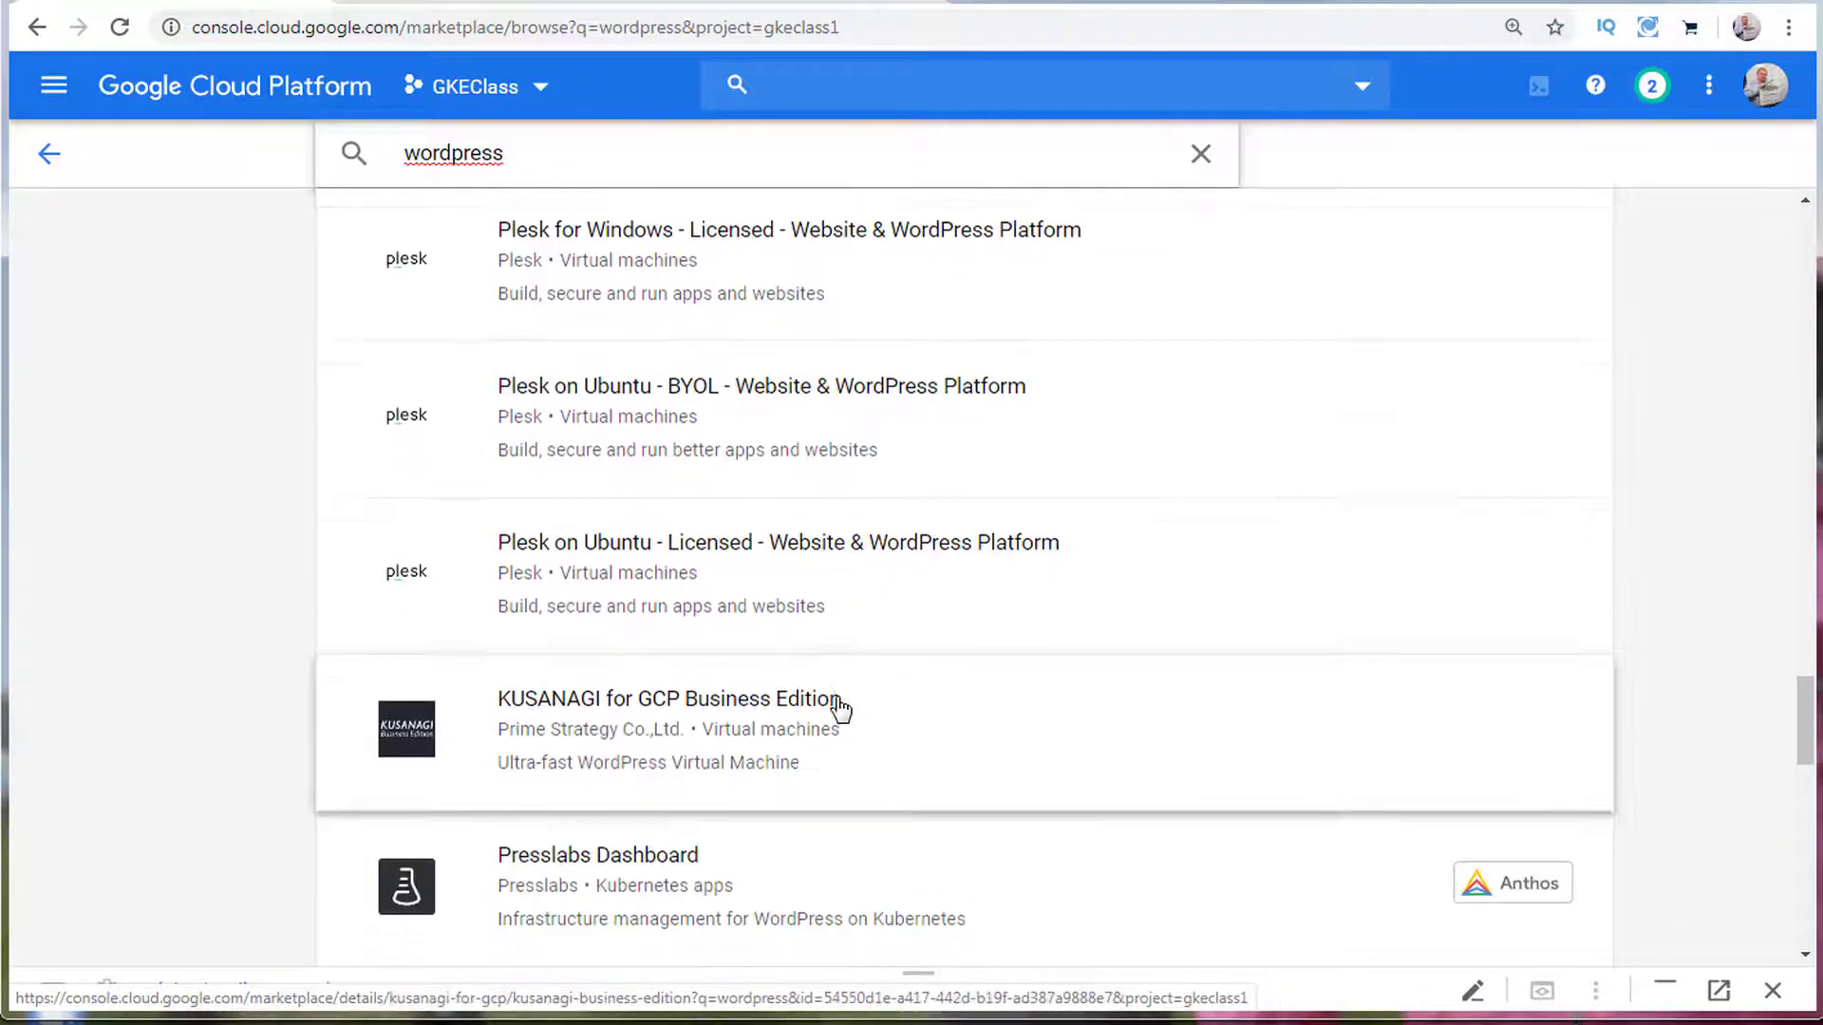
scroll(841, 707, down, 3)
scroll(842, 708, down, 2)
scroll(841, 708, down, 2)
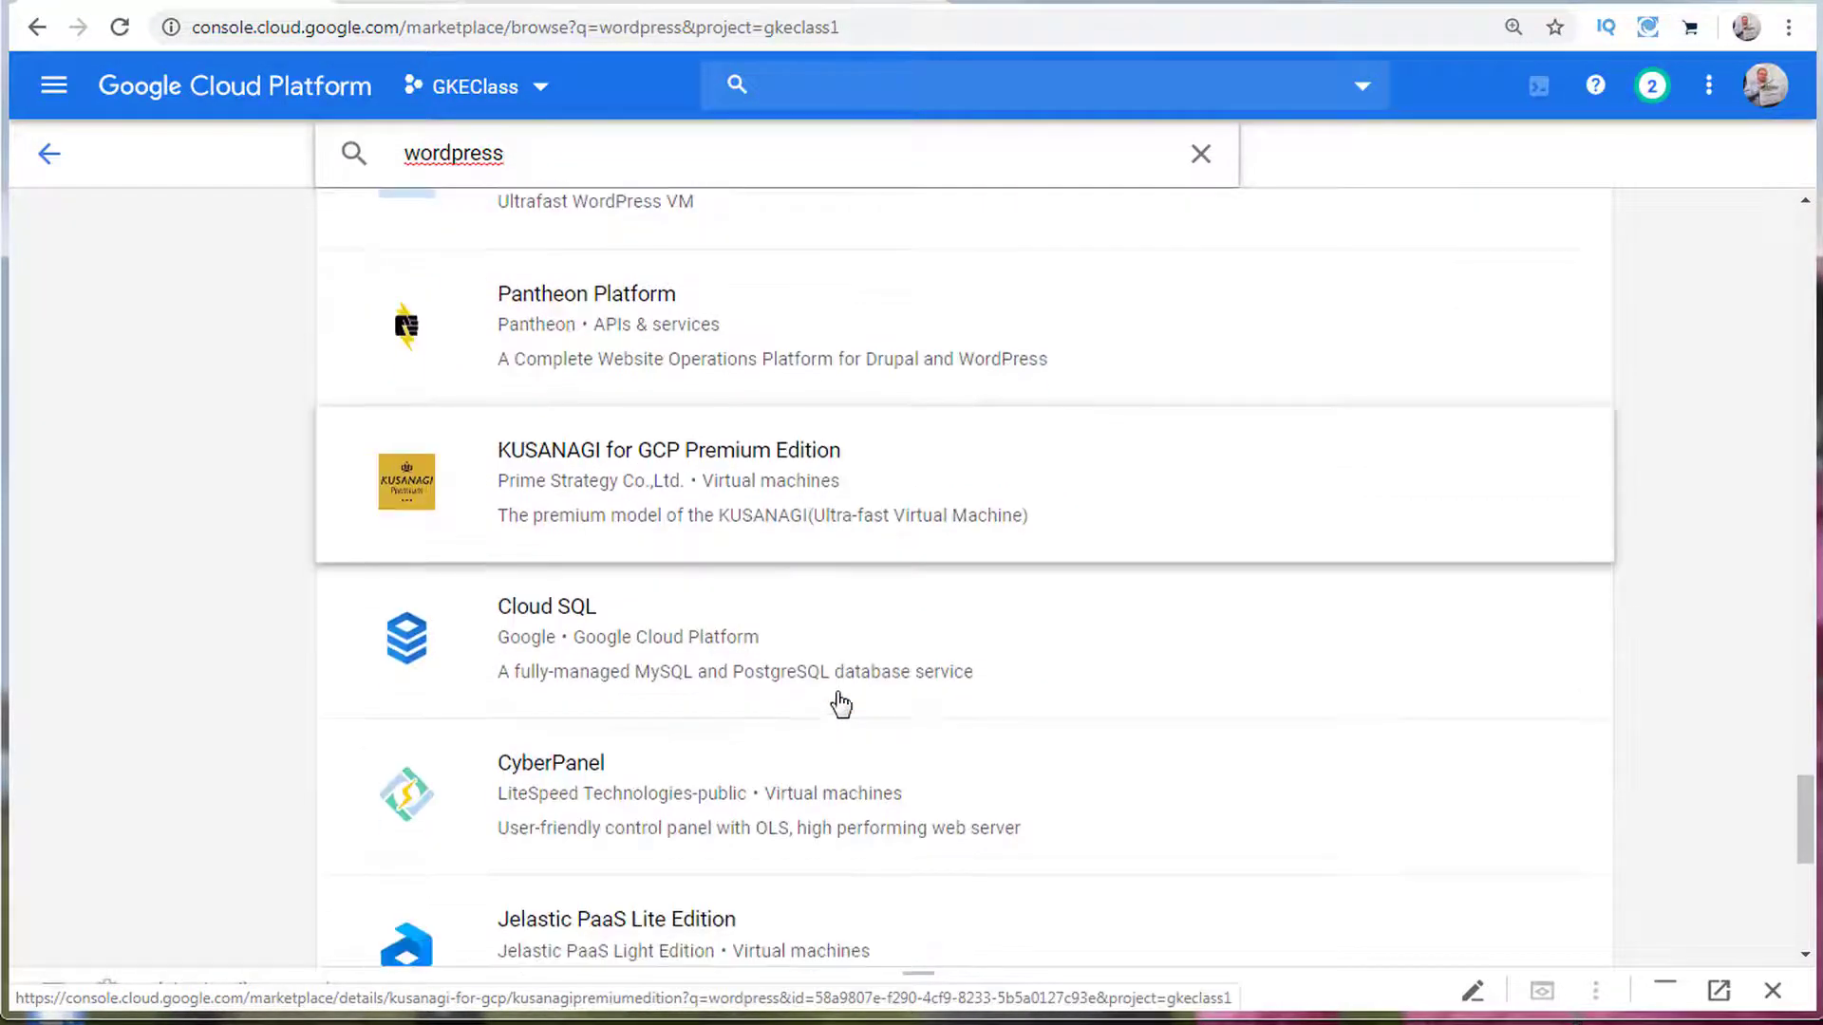
scroll(749, 395, down, 3)
scroll(560, 828, down, 1)
scroll(560, 828, down, 1)
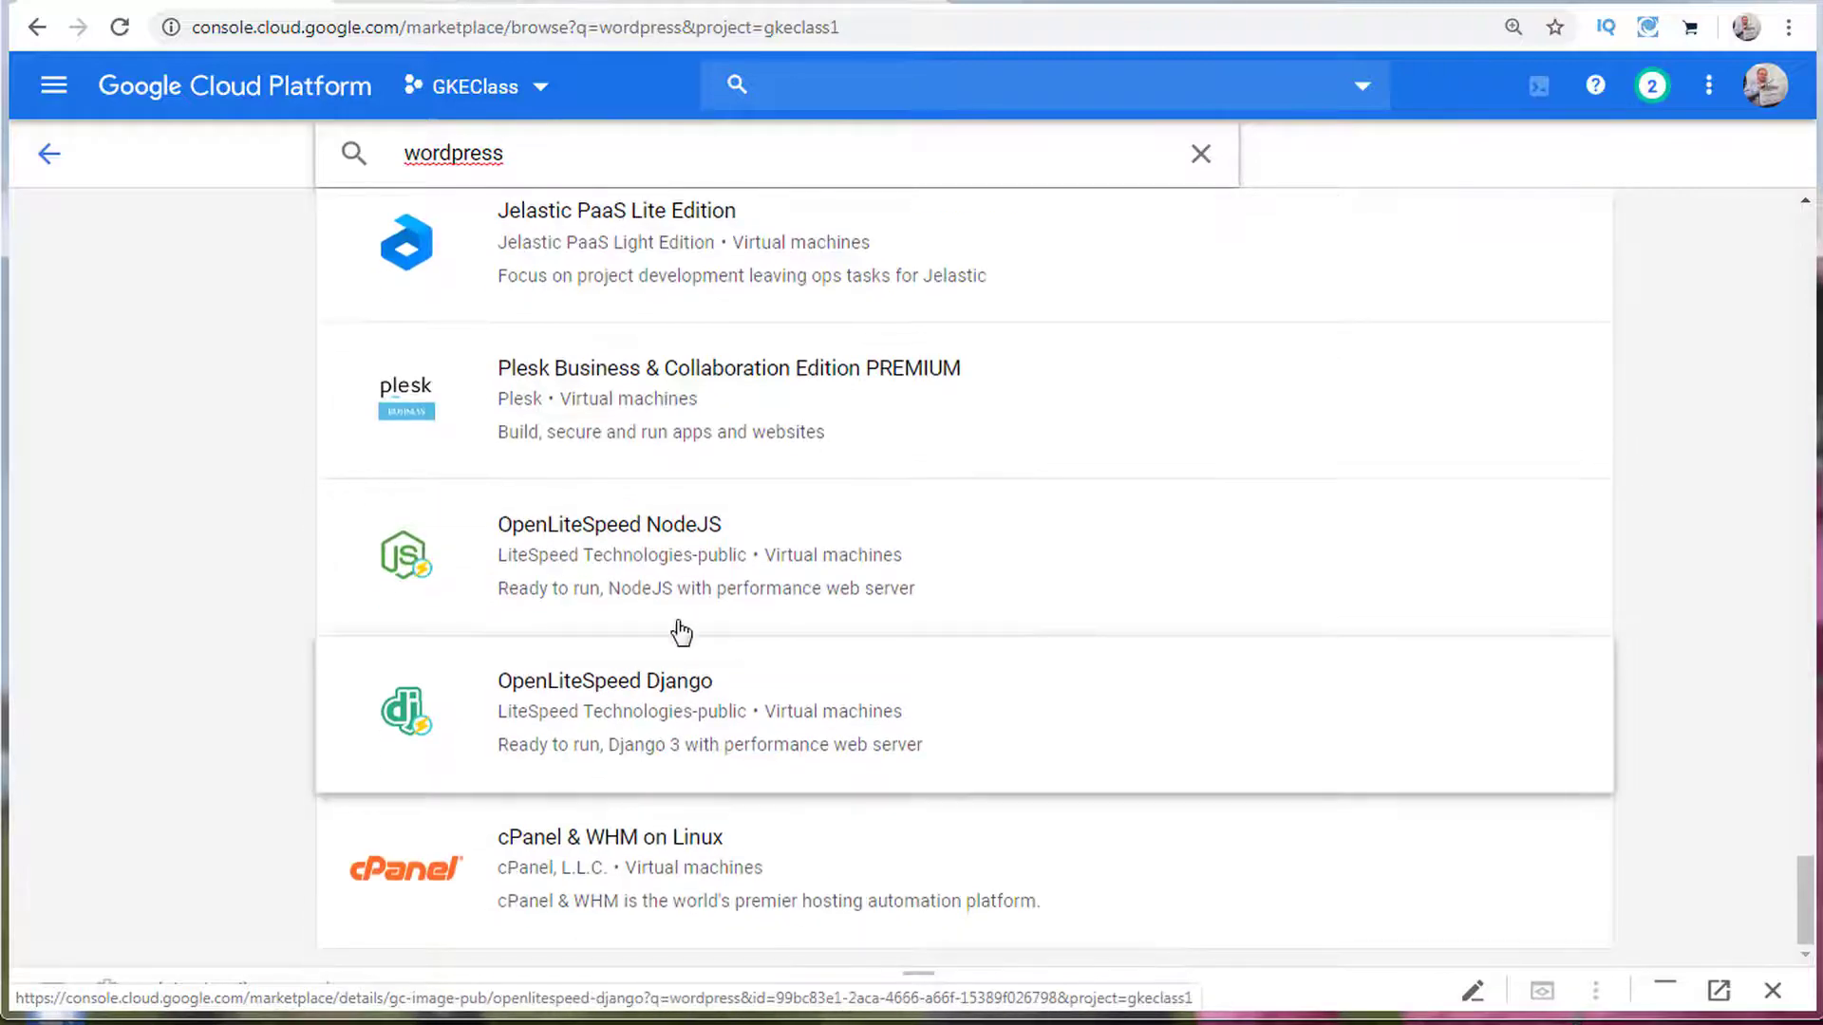
scroll(660, 732, up, 6)
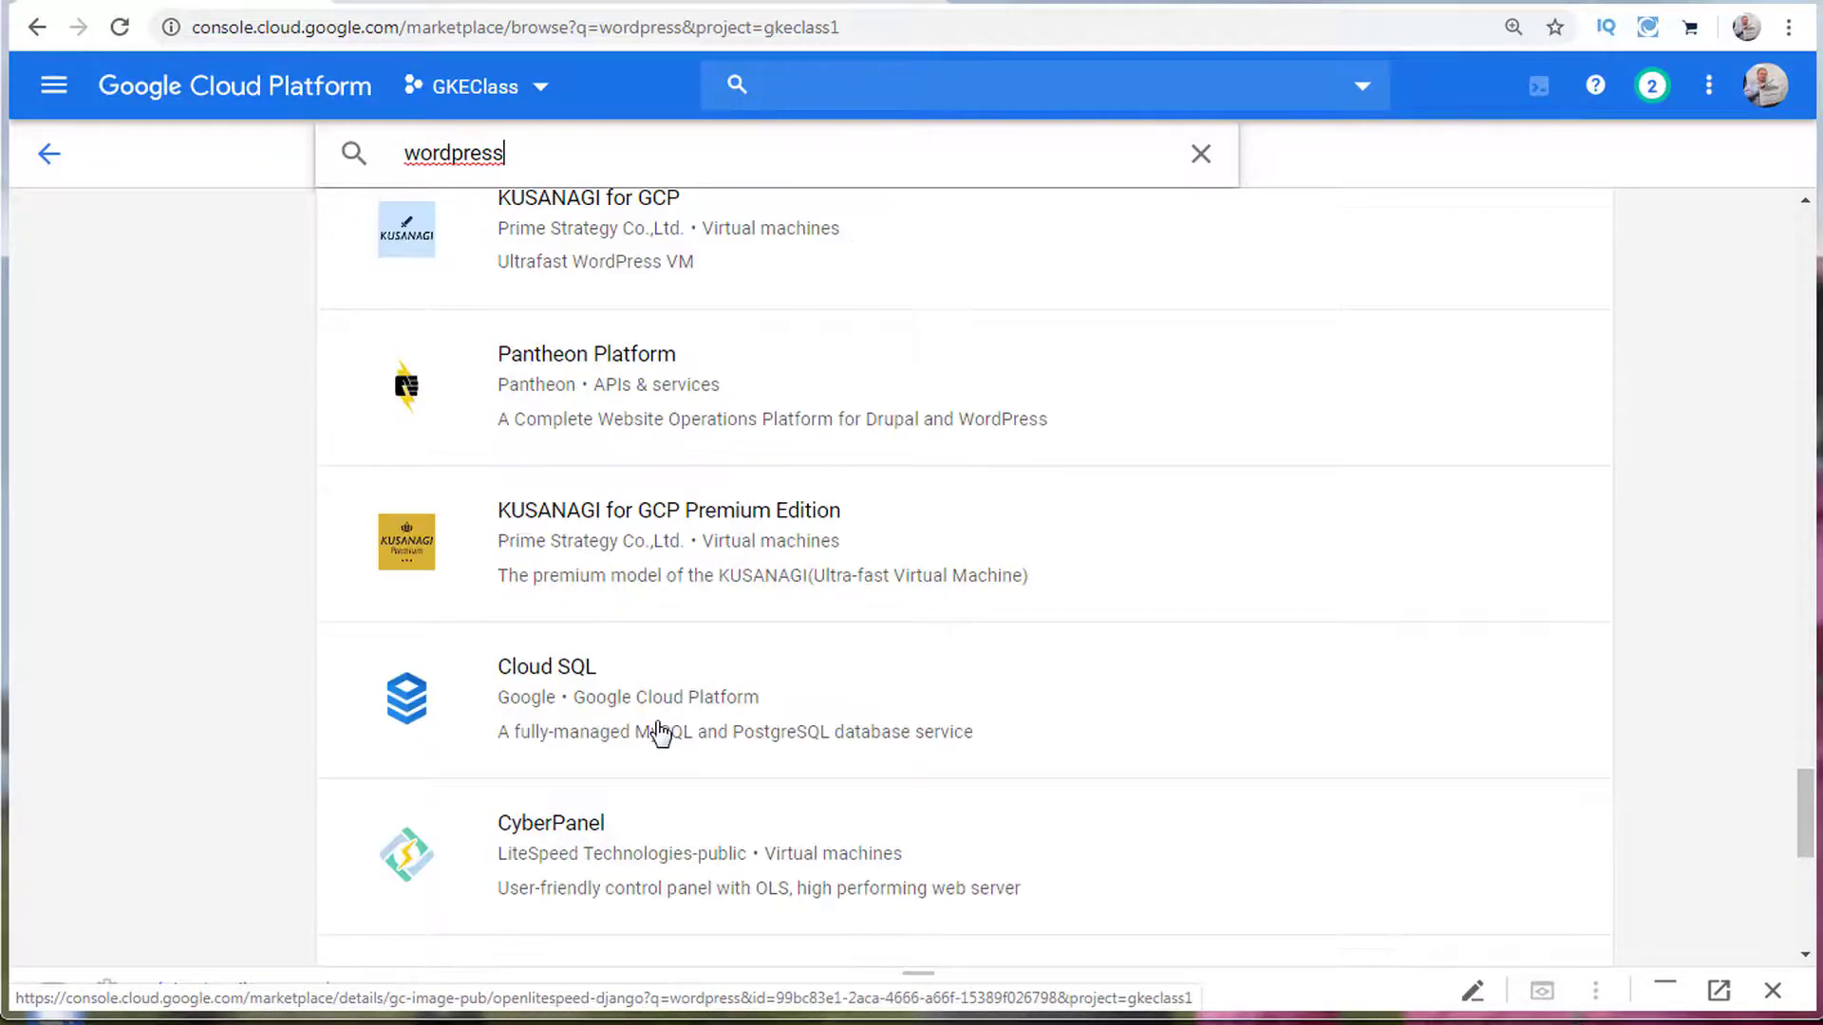
scroll(660, 732, up, 5)
scroll(660, 732, up, 3)
scroll(660, 733, up, 2)
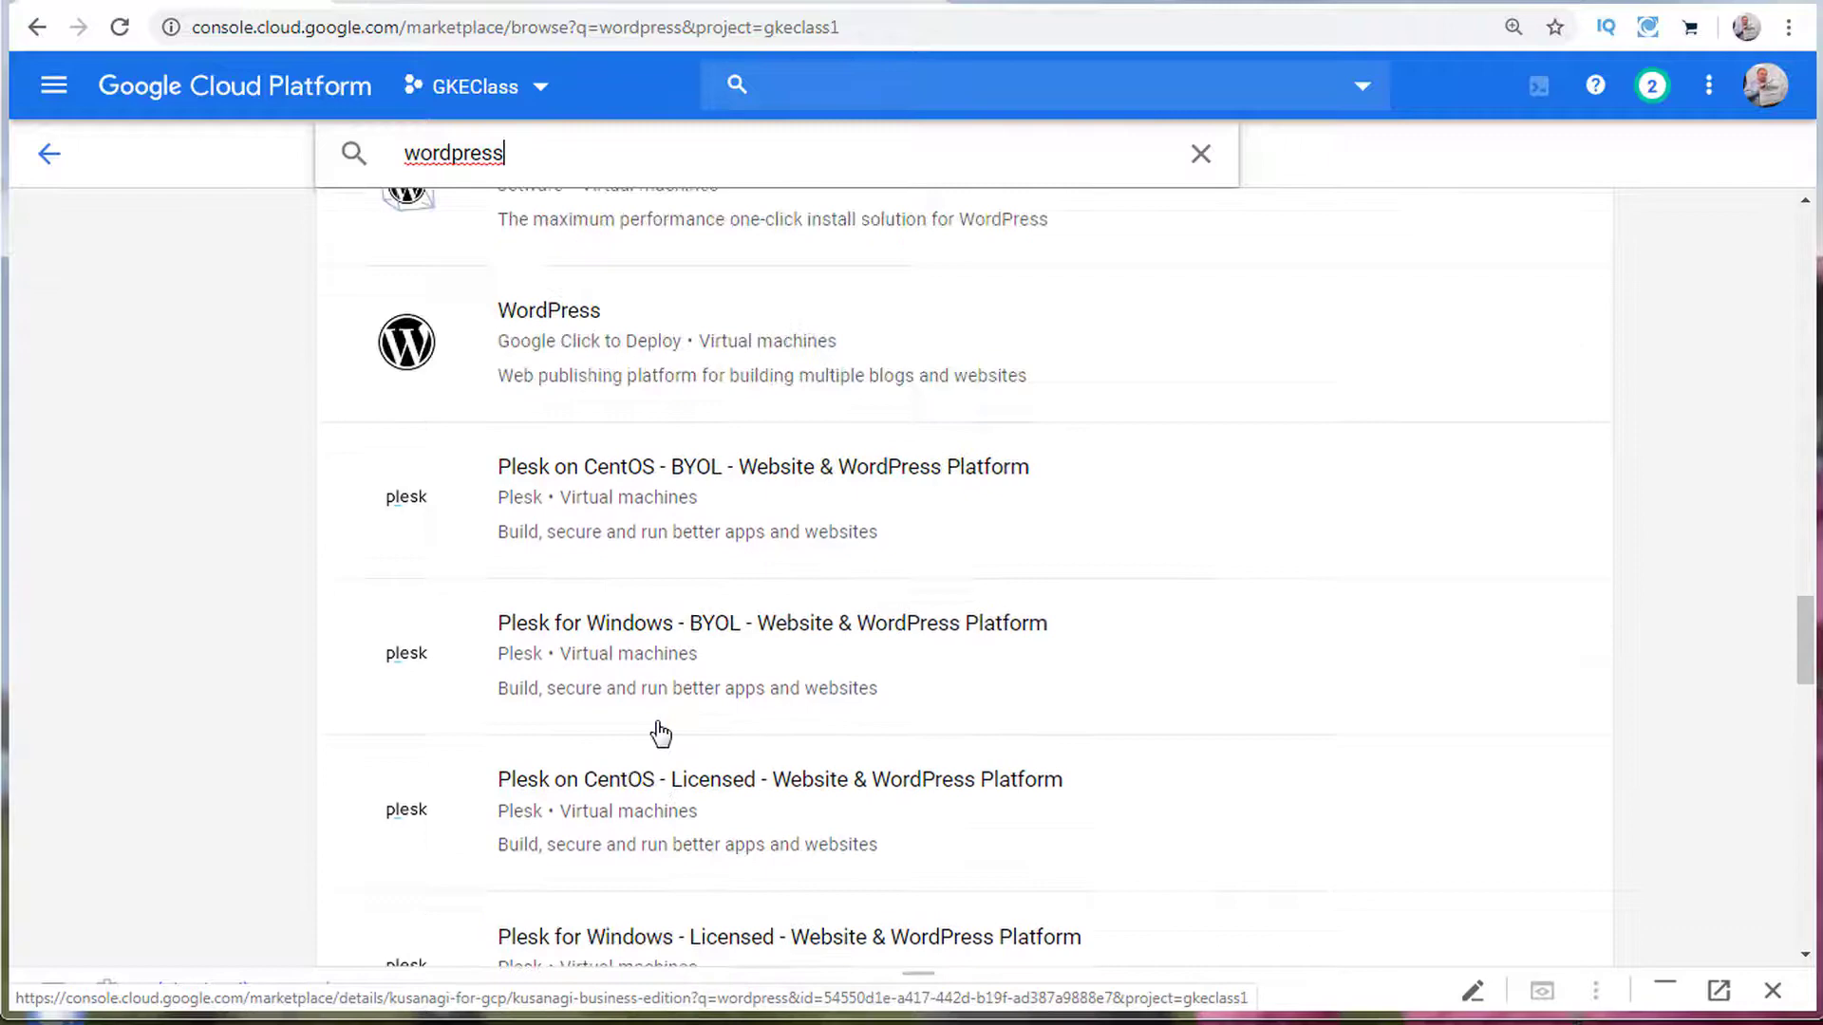
scroll(660, 729, up, 2)
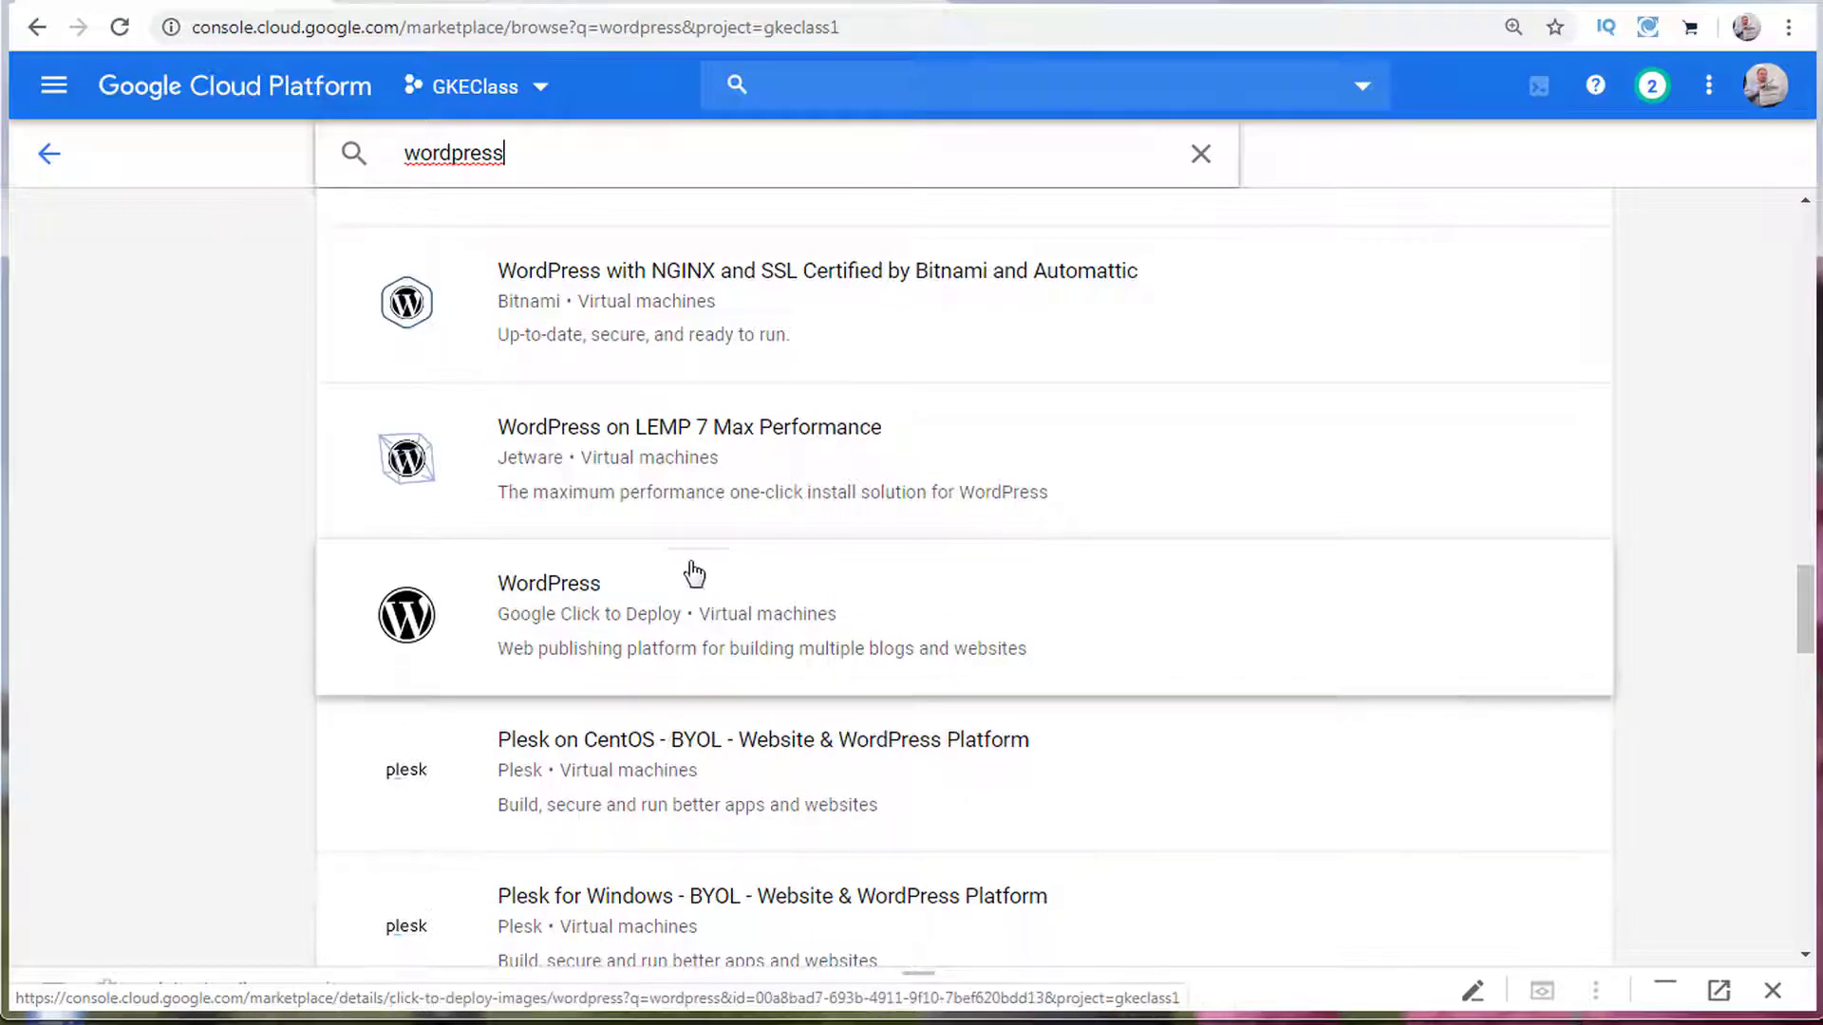
click(618, 632)
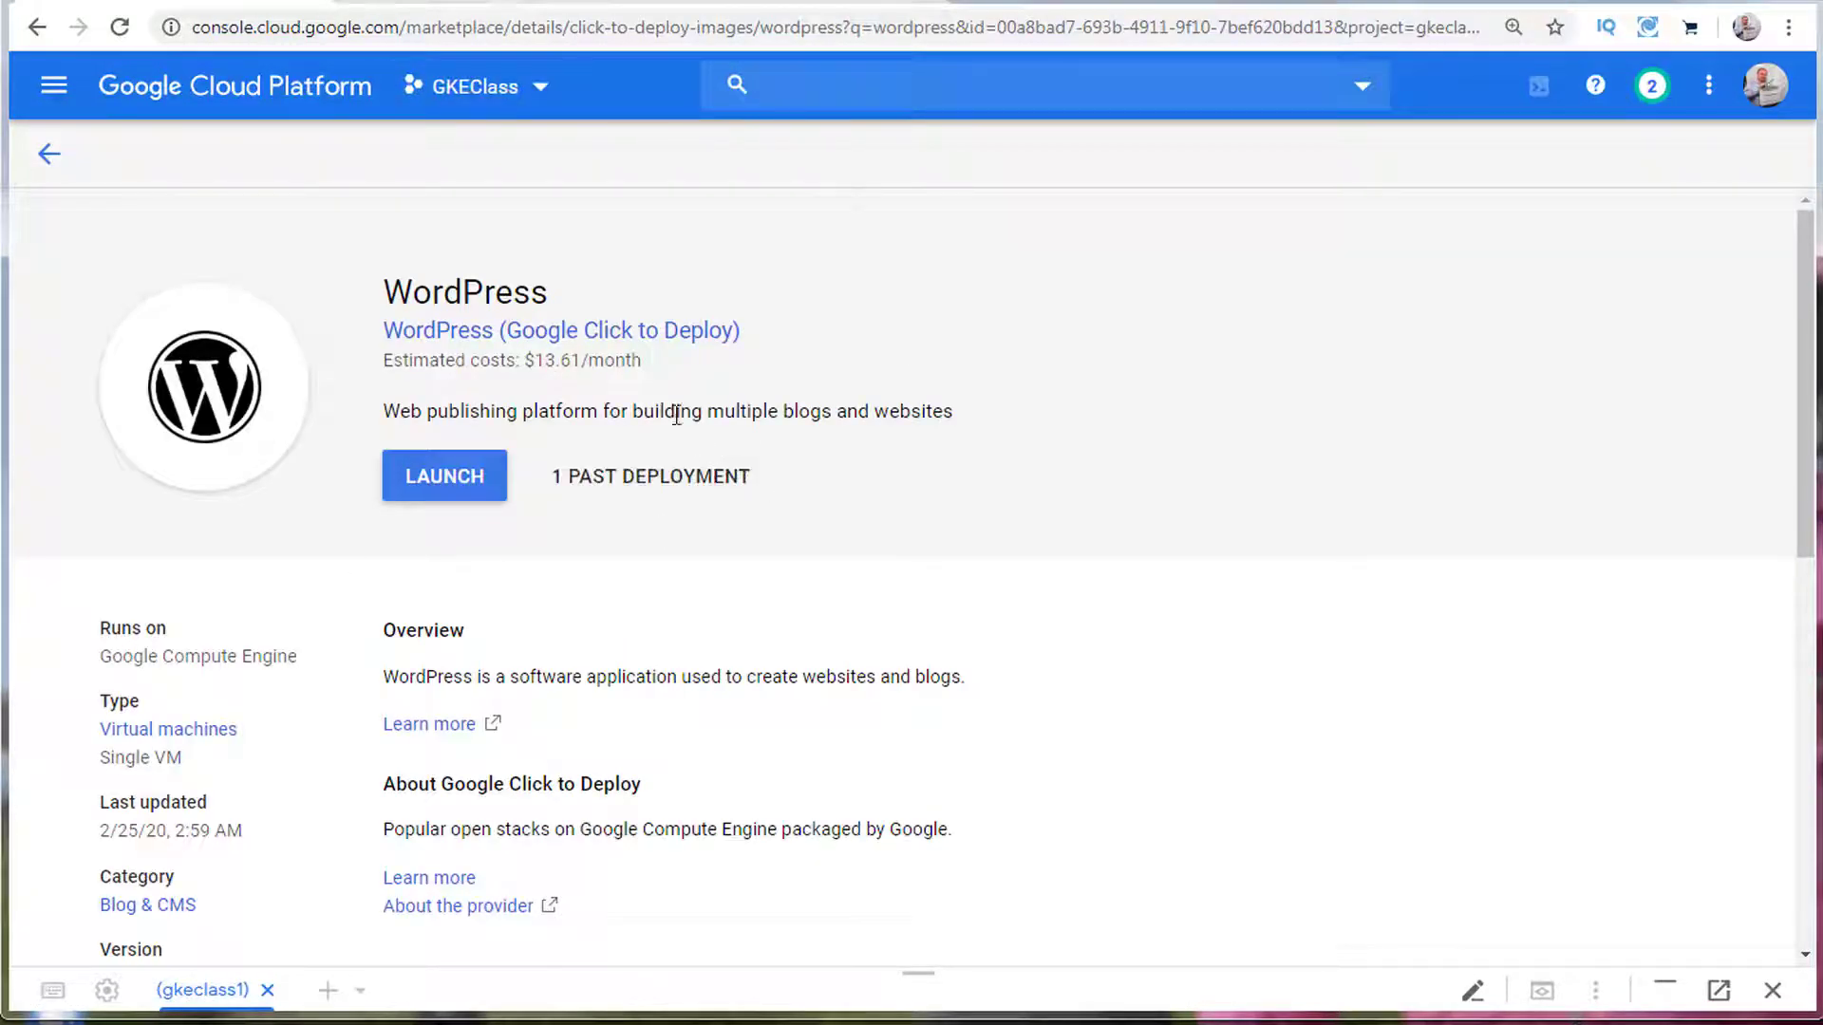
drag(447, 365, 498, 364)
drag(634, 364, 640, 365)
click(453, 489)
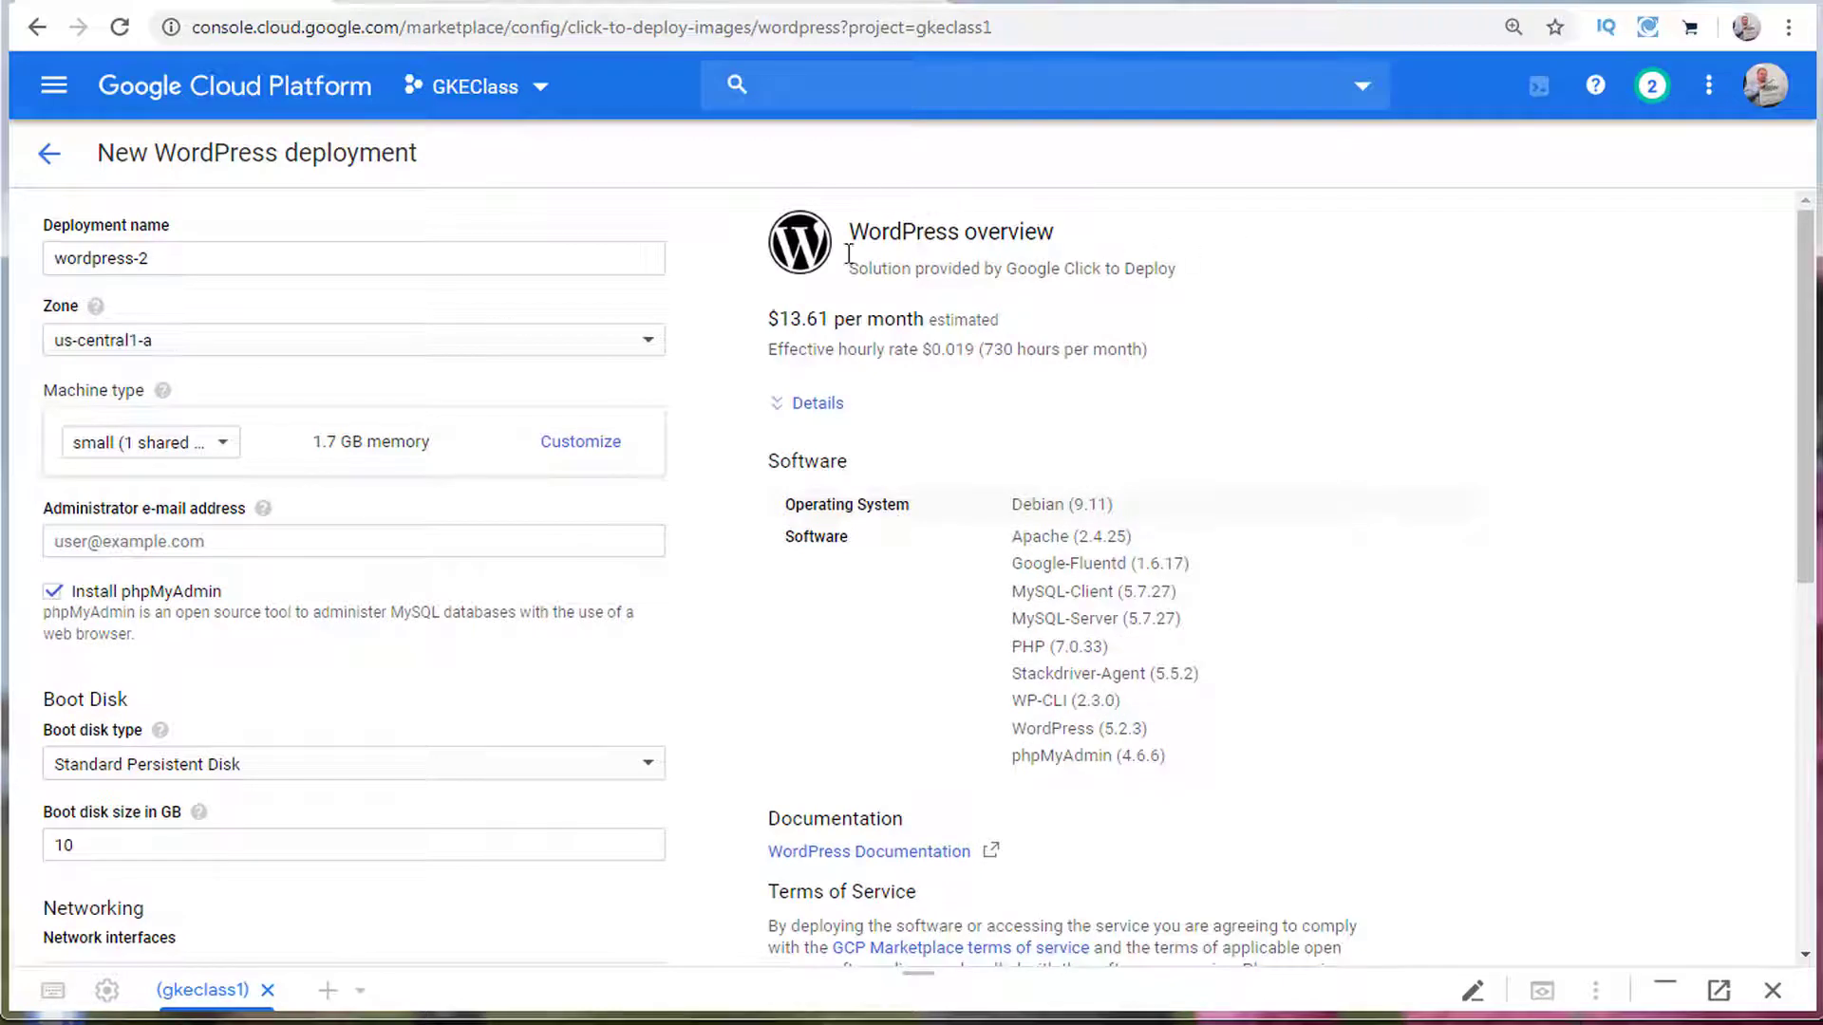
drag(769, 321, 1160, 356)
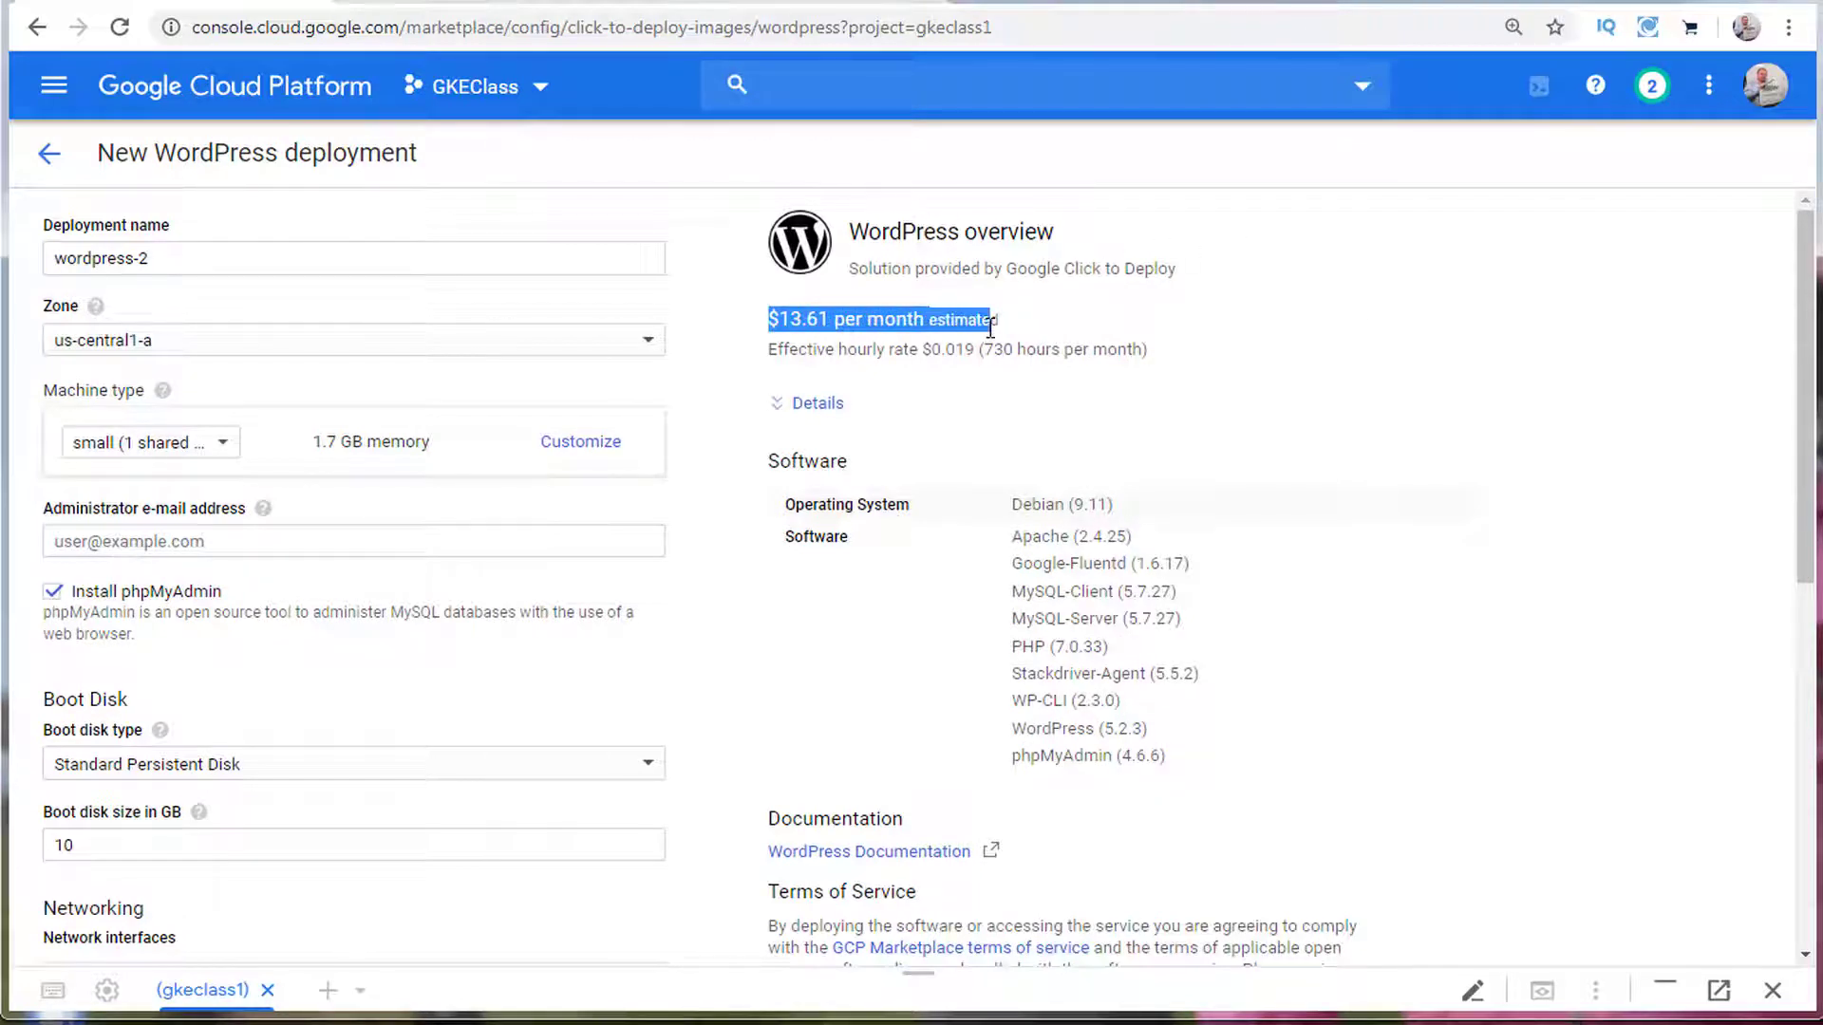
click(951, 535)
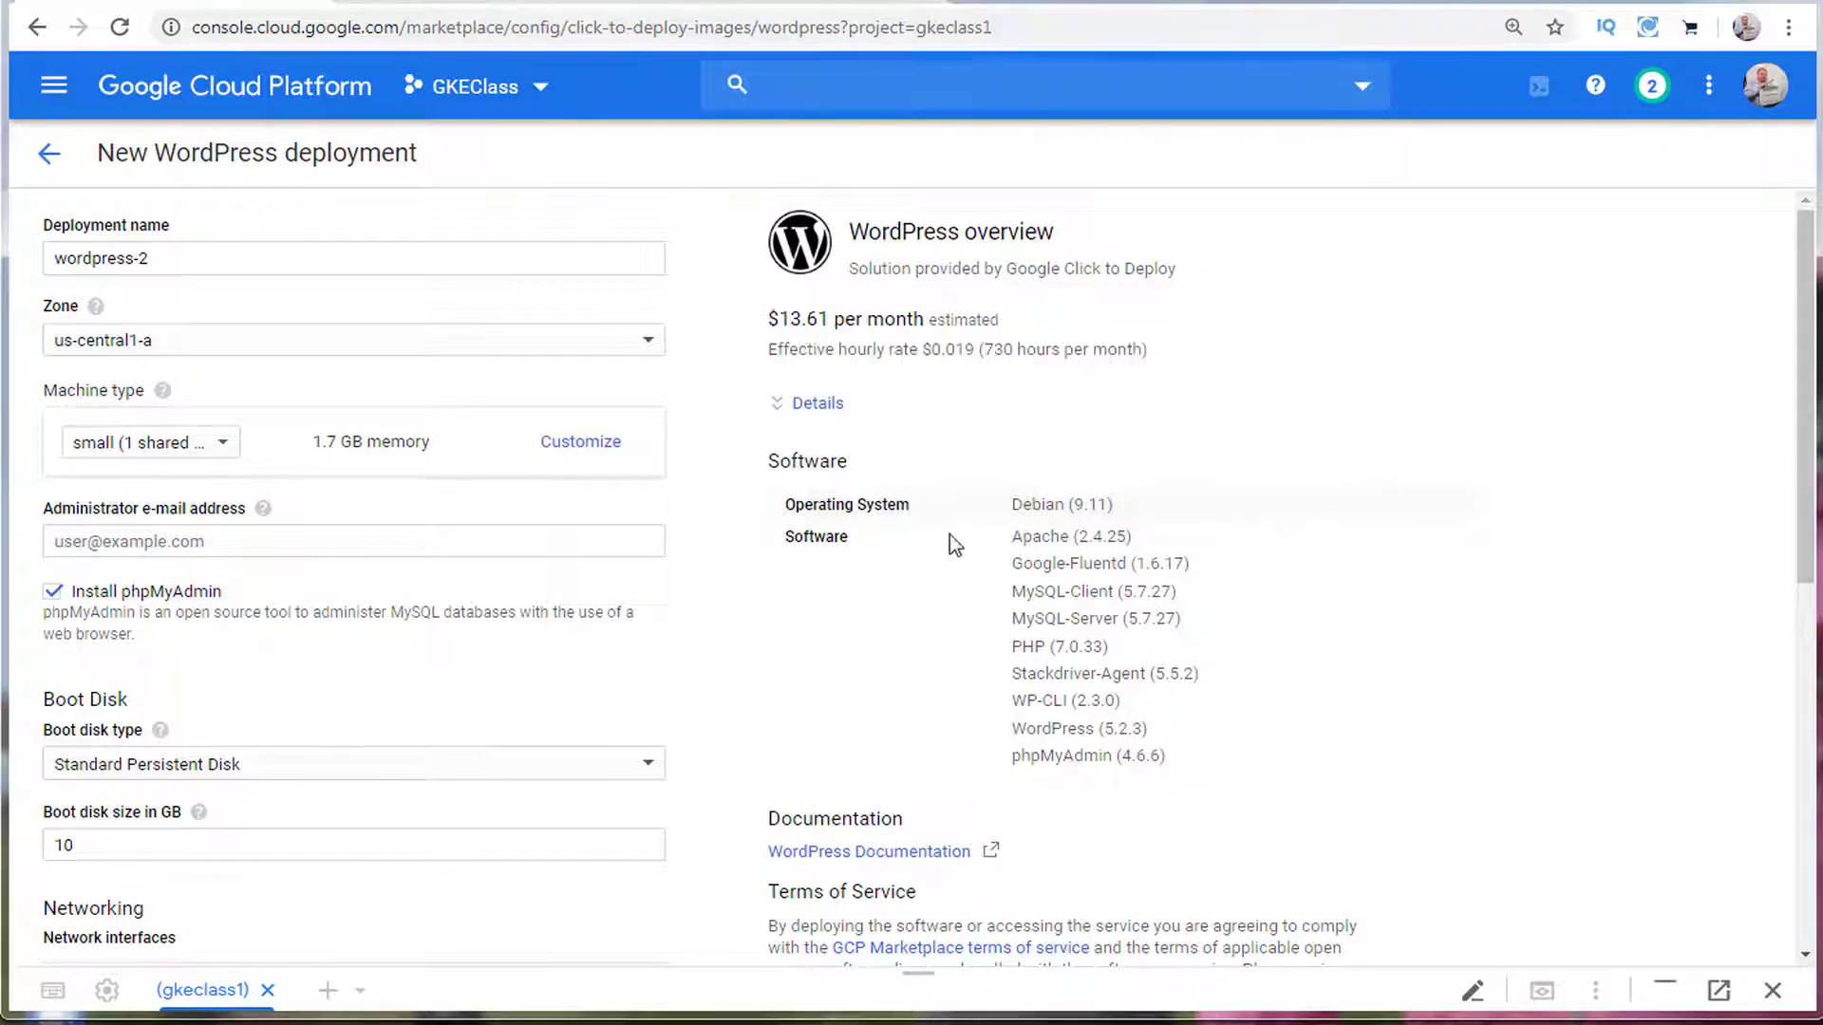
drag(800, 501, 1201, 786)
scroll(394, 614, down, 1)
scroll(393, 614, down, 3)
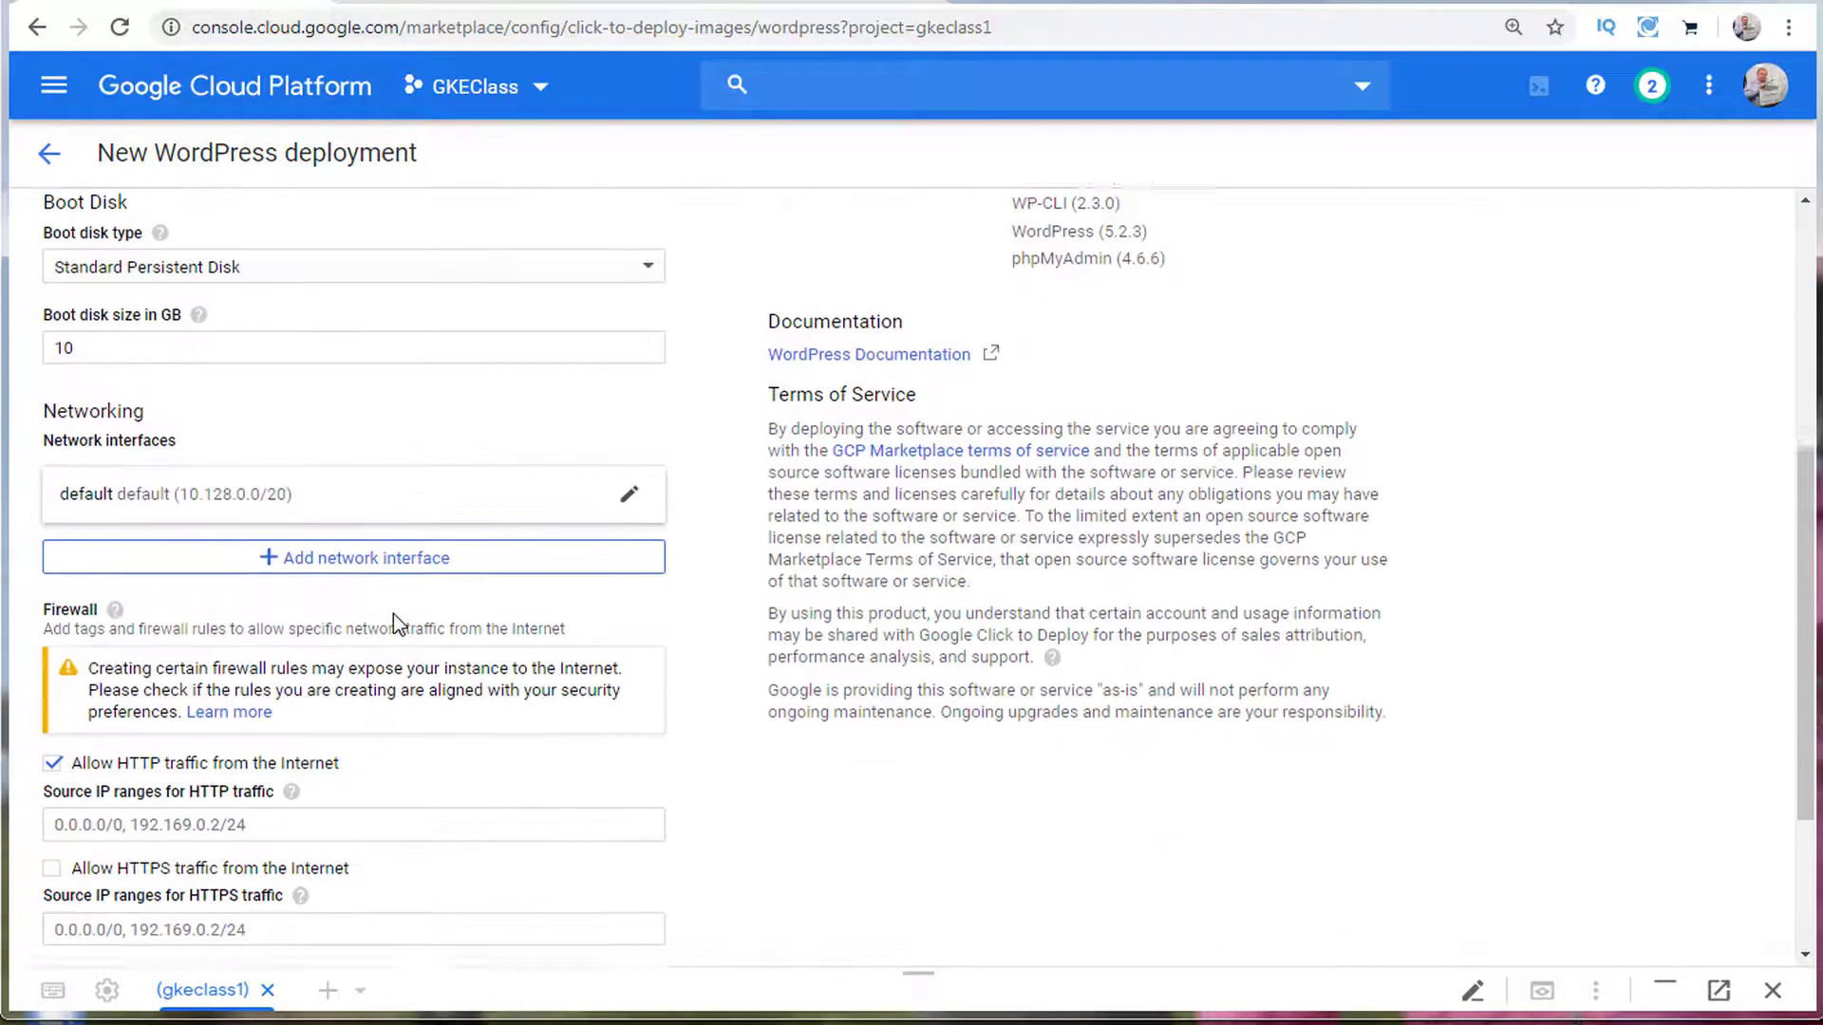
scroll(602, 613, down, 1)
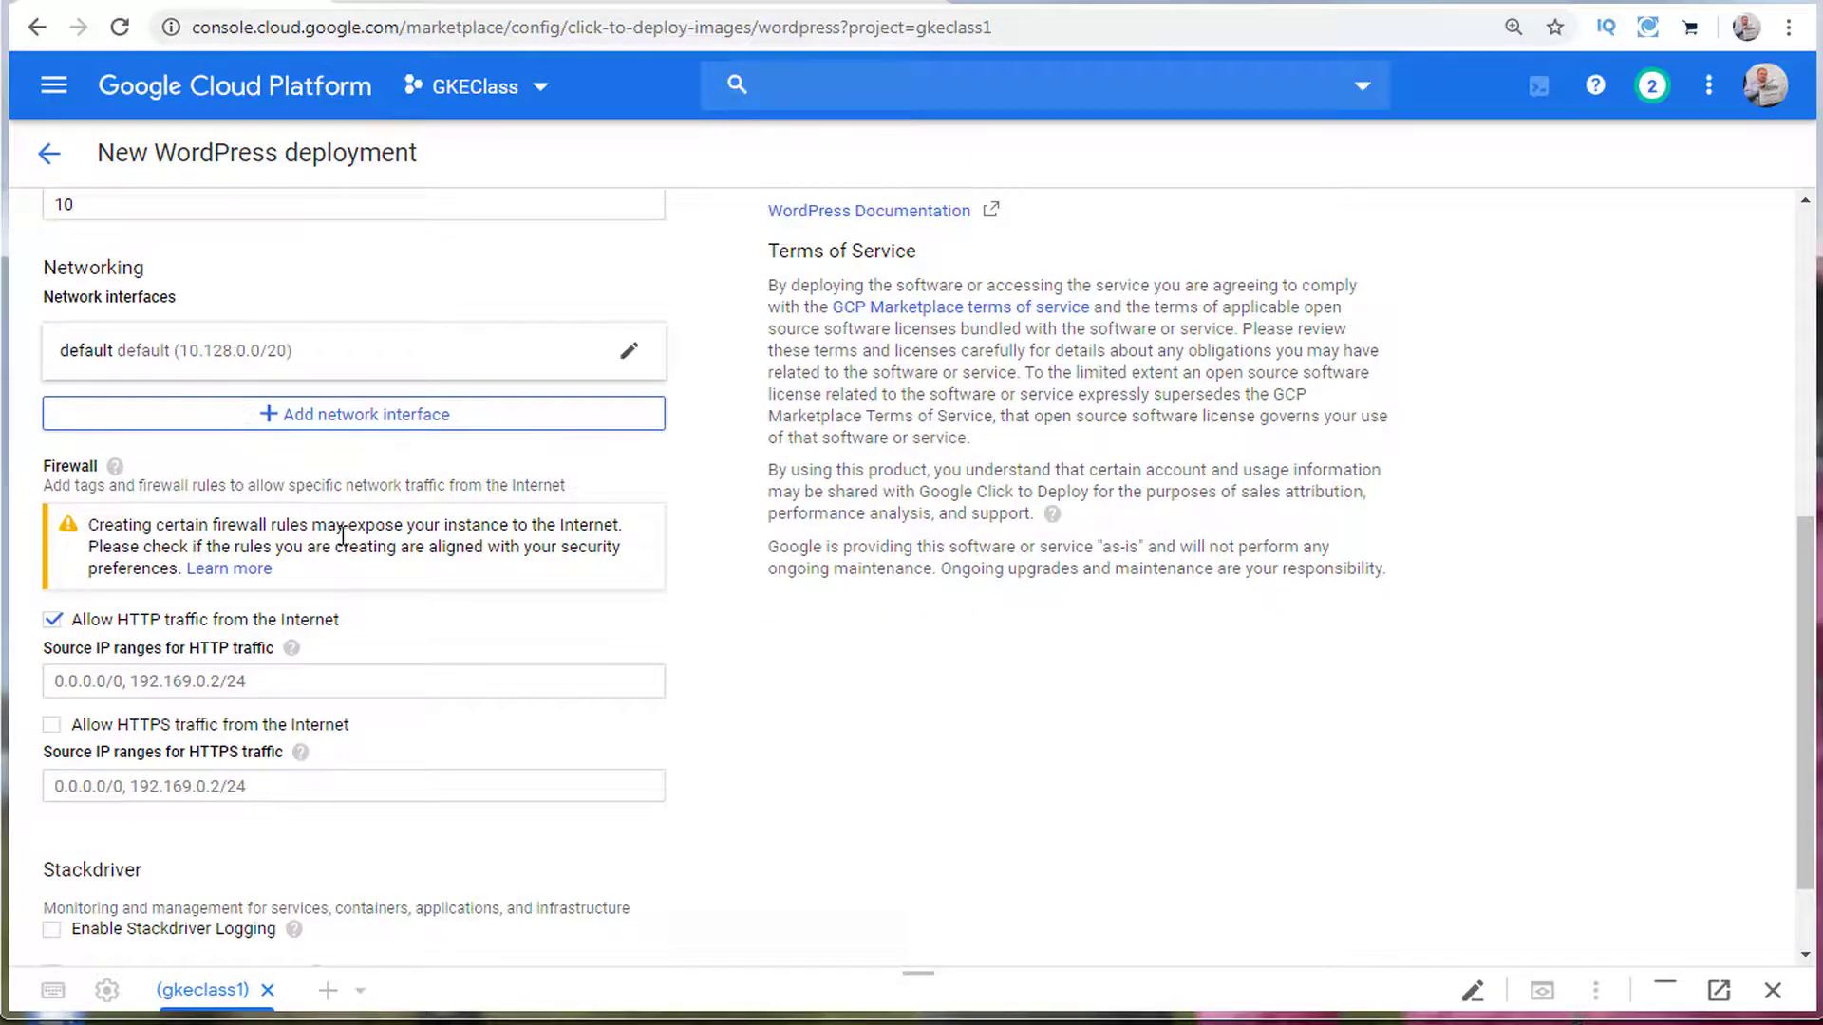
scroll(341, 535, up, 4)
scroll(342, 536, up, 1)
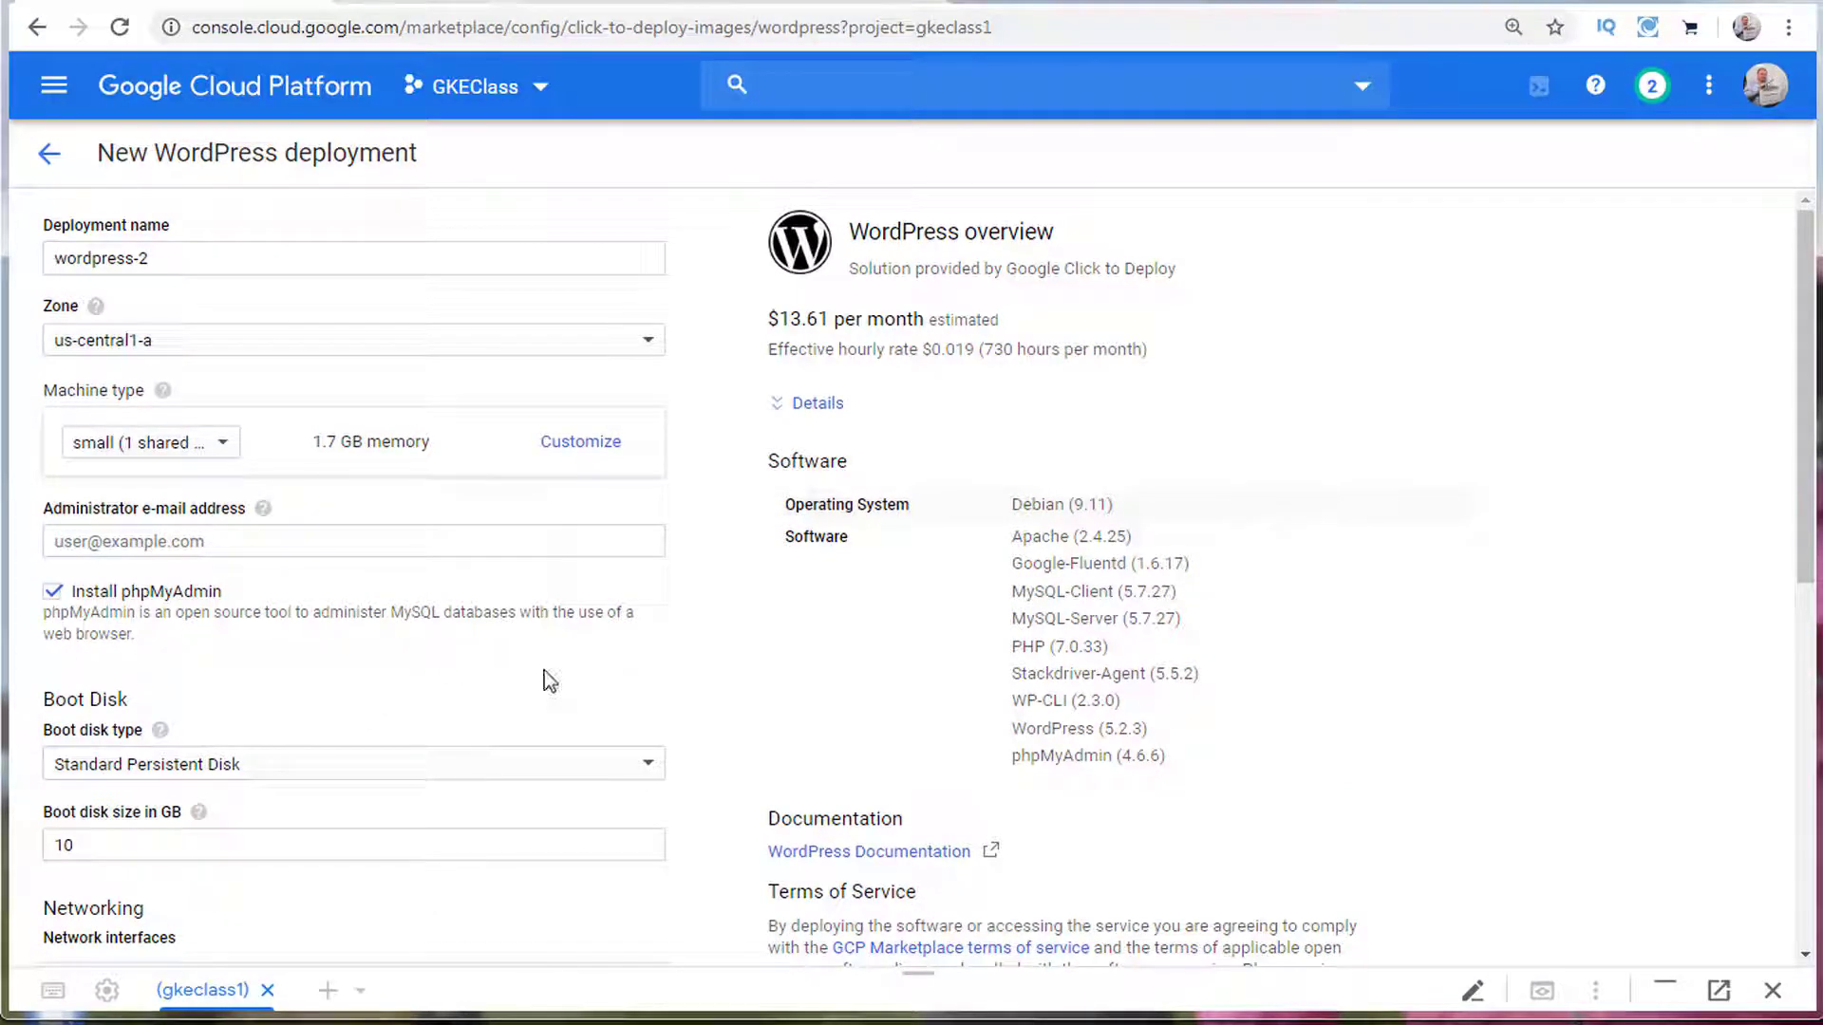
- Rename the deployment to 'cloudplusdemoapp' and place it in zone us-east4-a
click(235, 255)
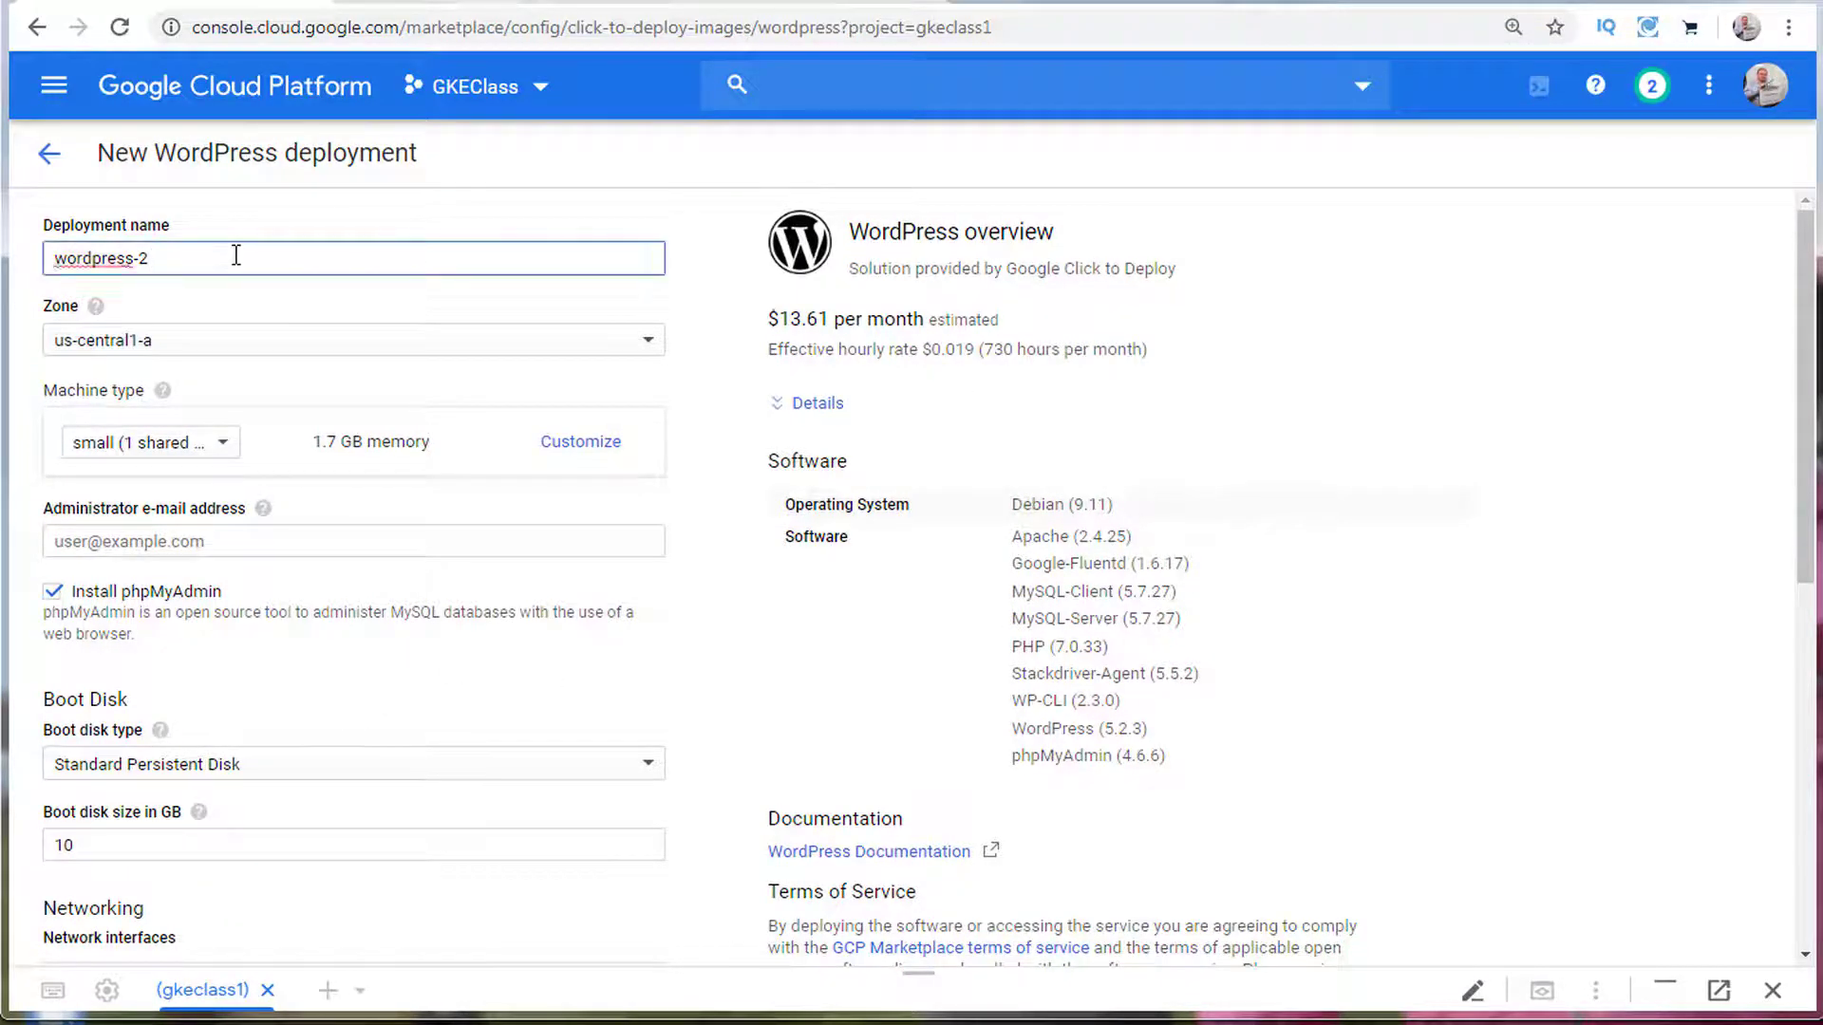
key(BackSpace)
key(BackSpace)
key(BackSpace)
key(BackSpace)
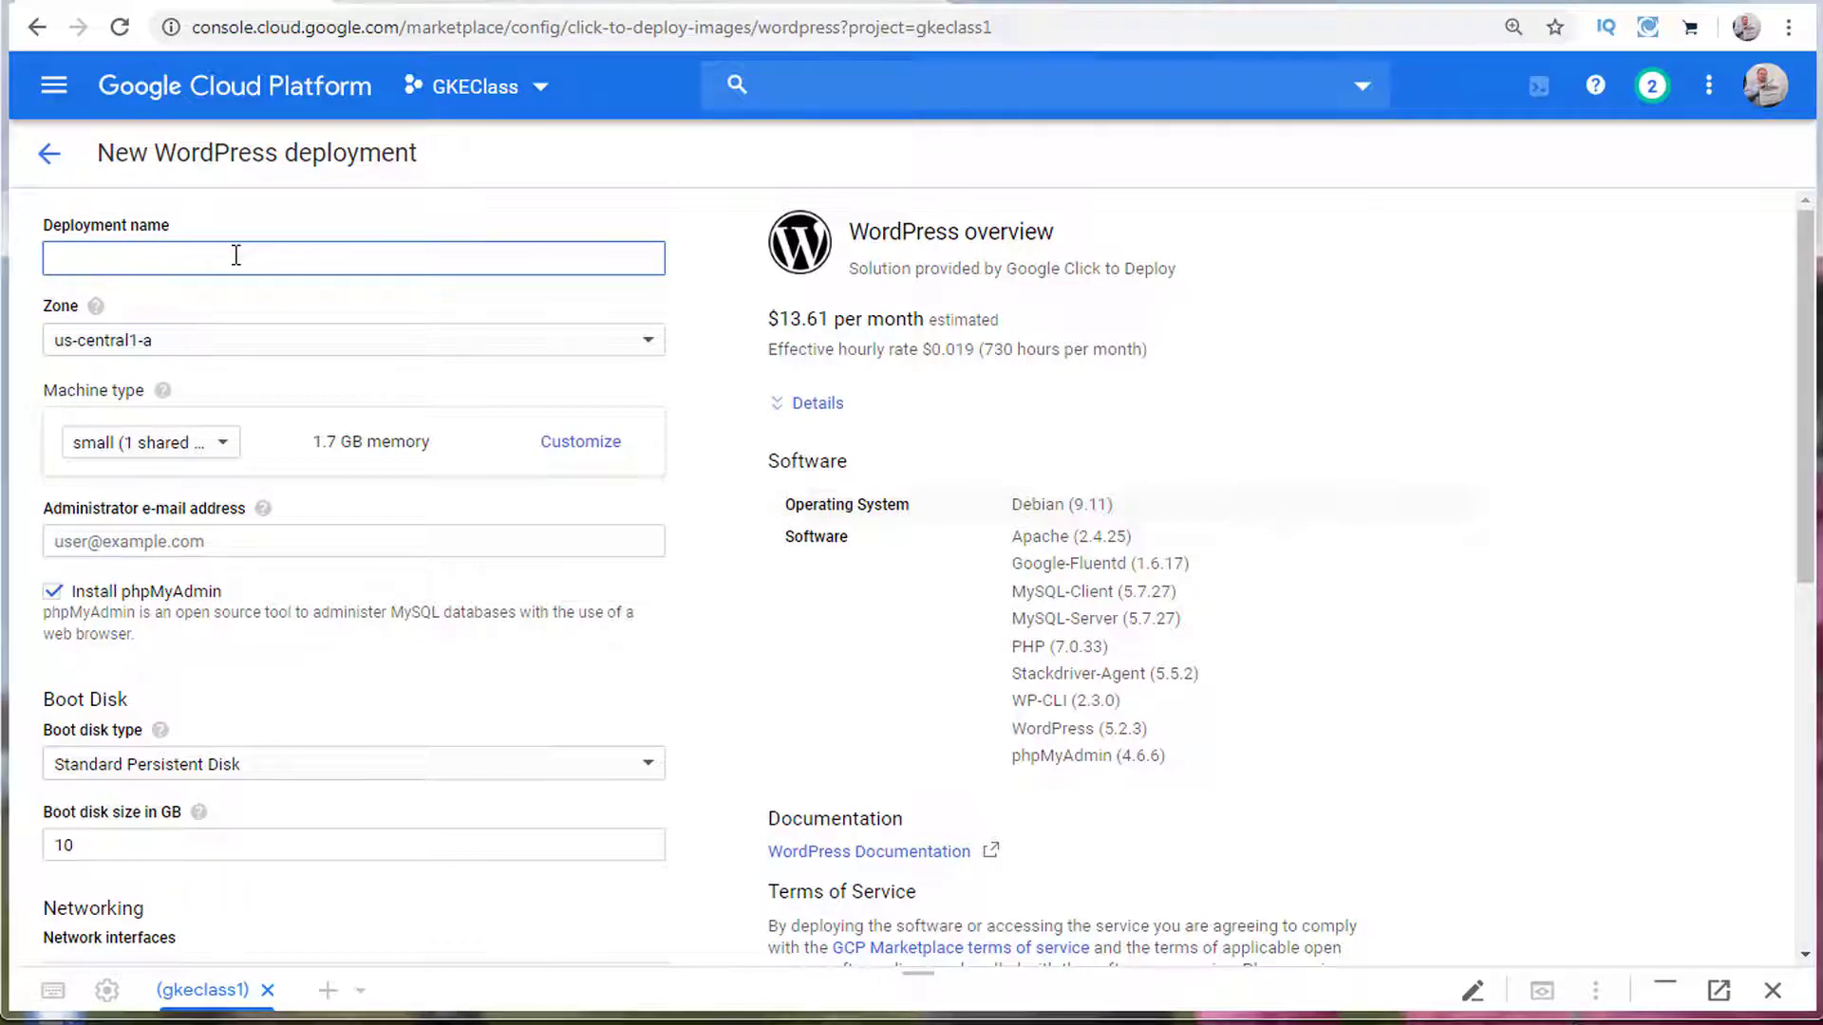
text(cloudplus)
text(demo)
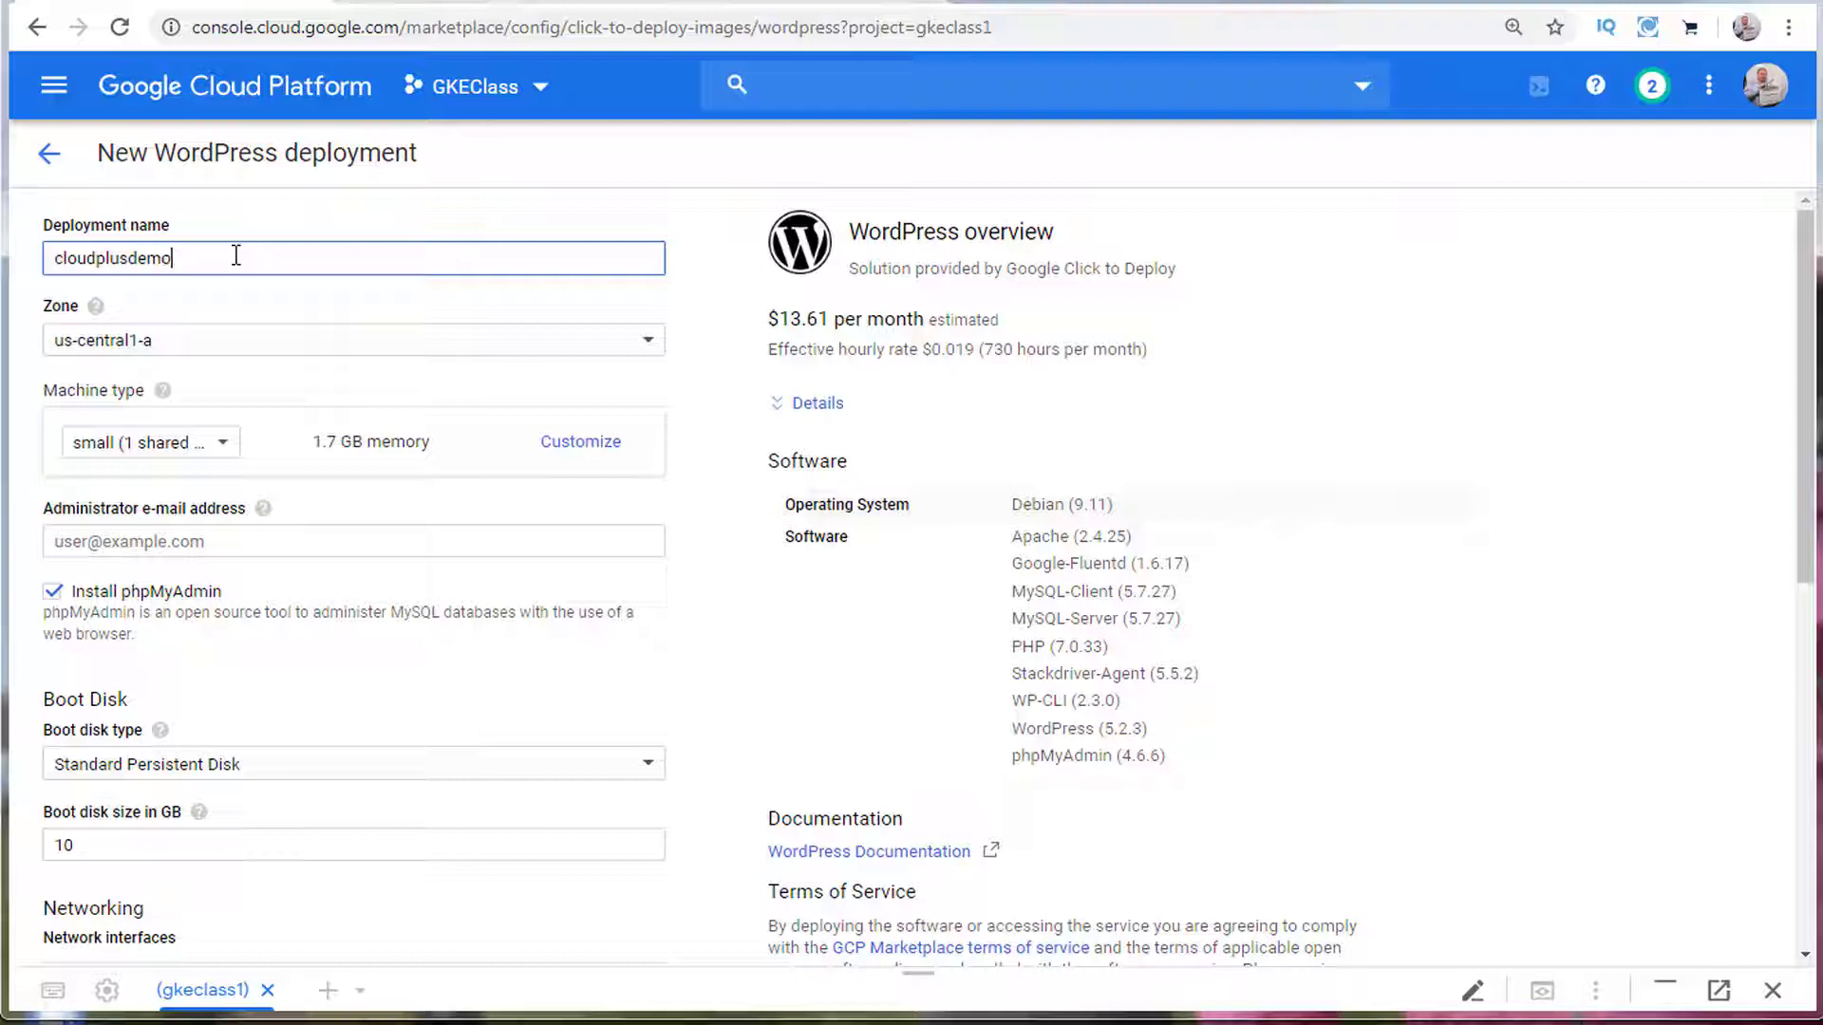
text(app)
click(171, 353)
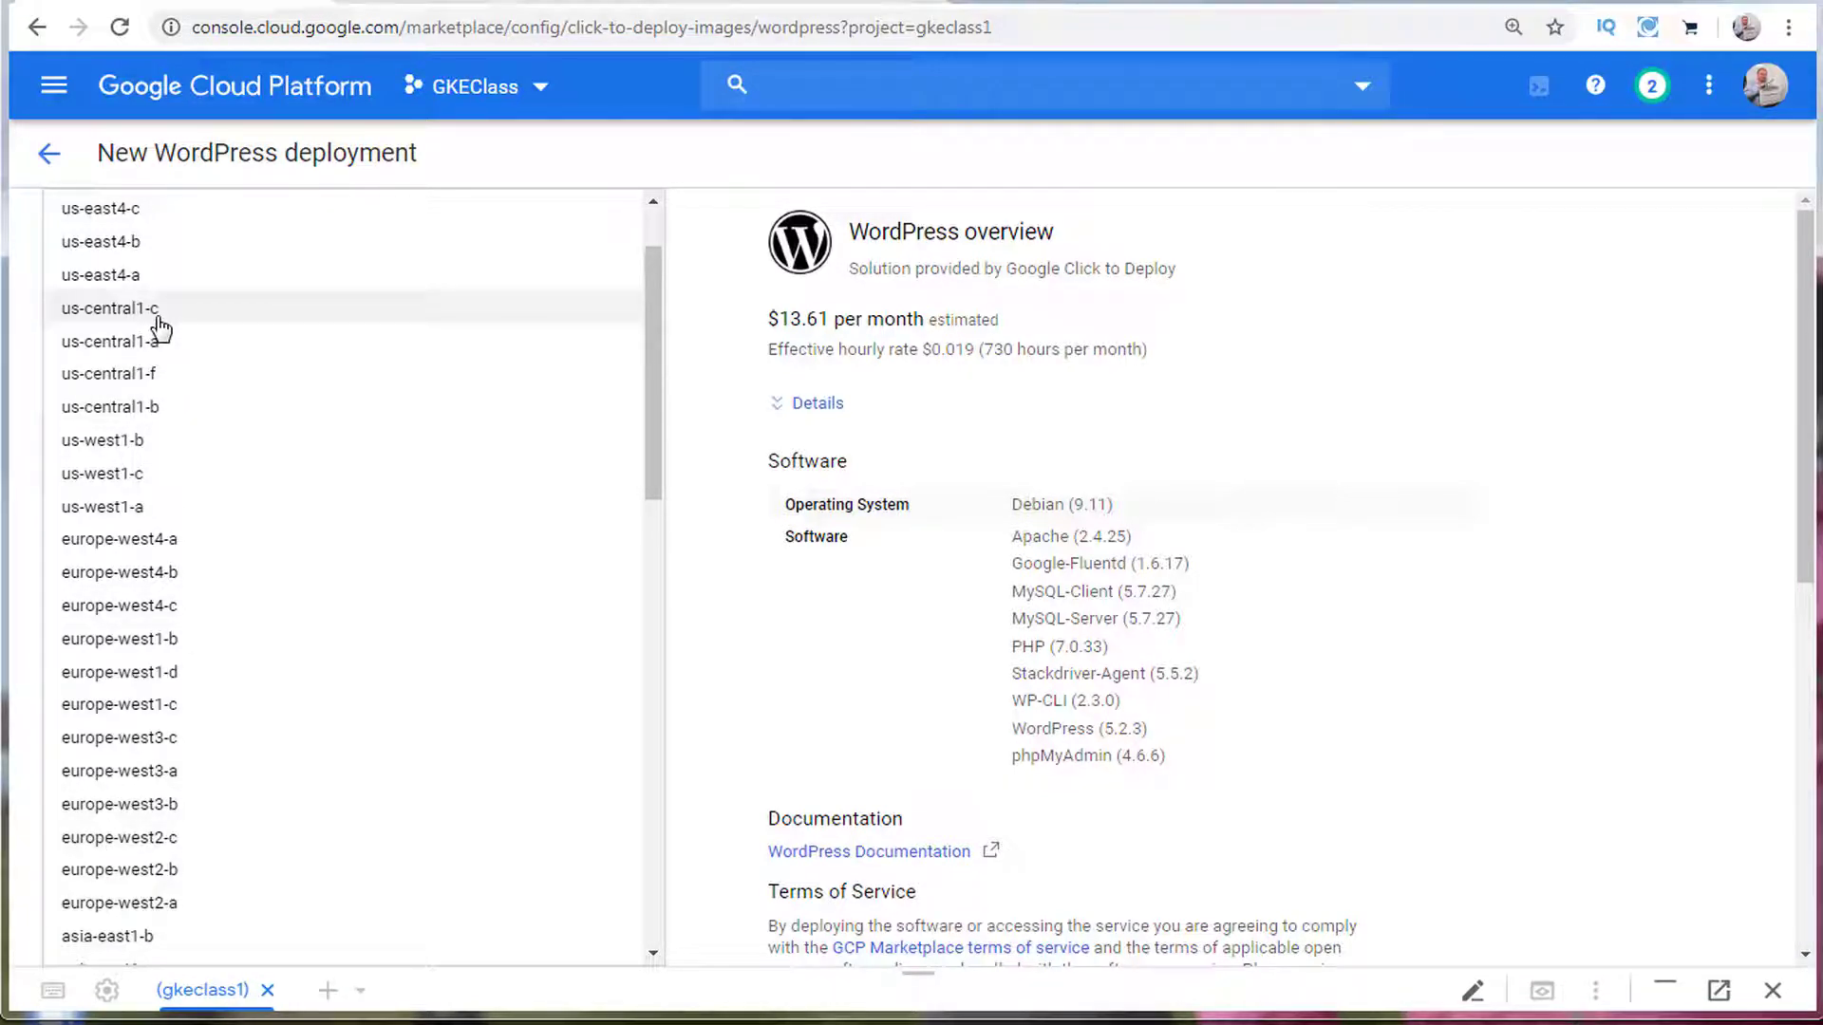
click(164, 278)
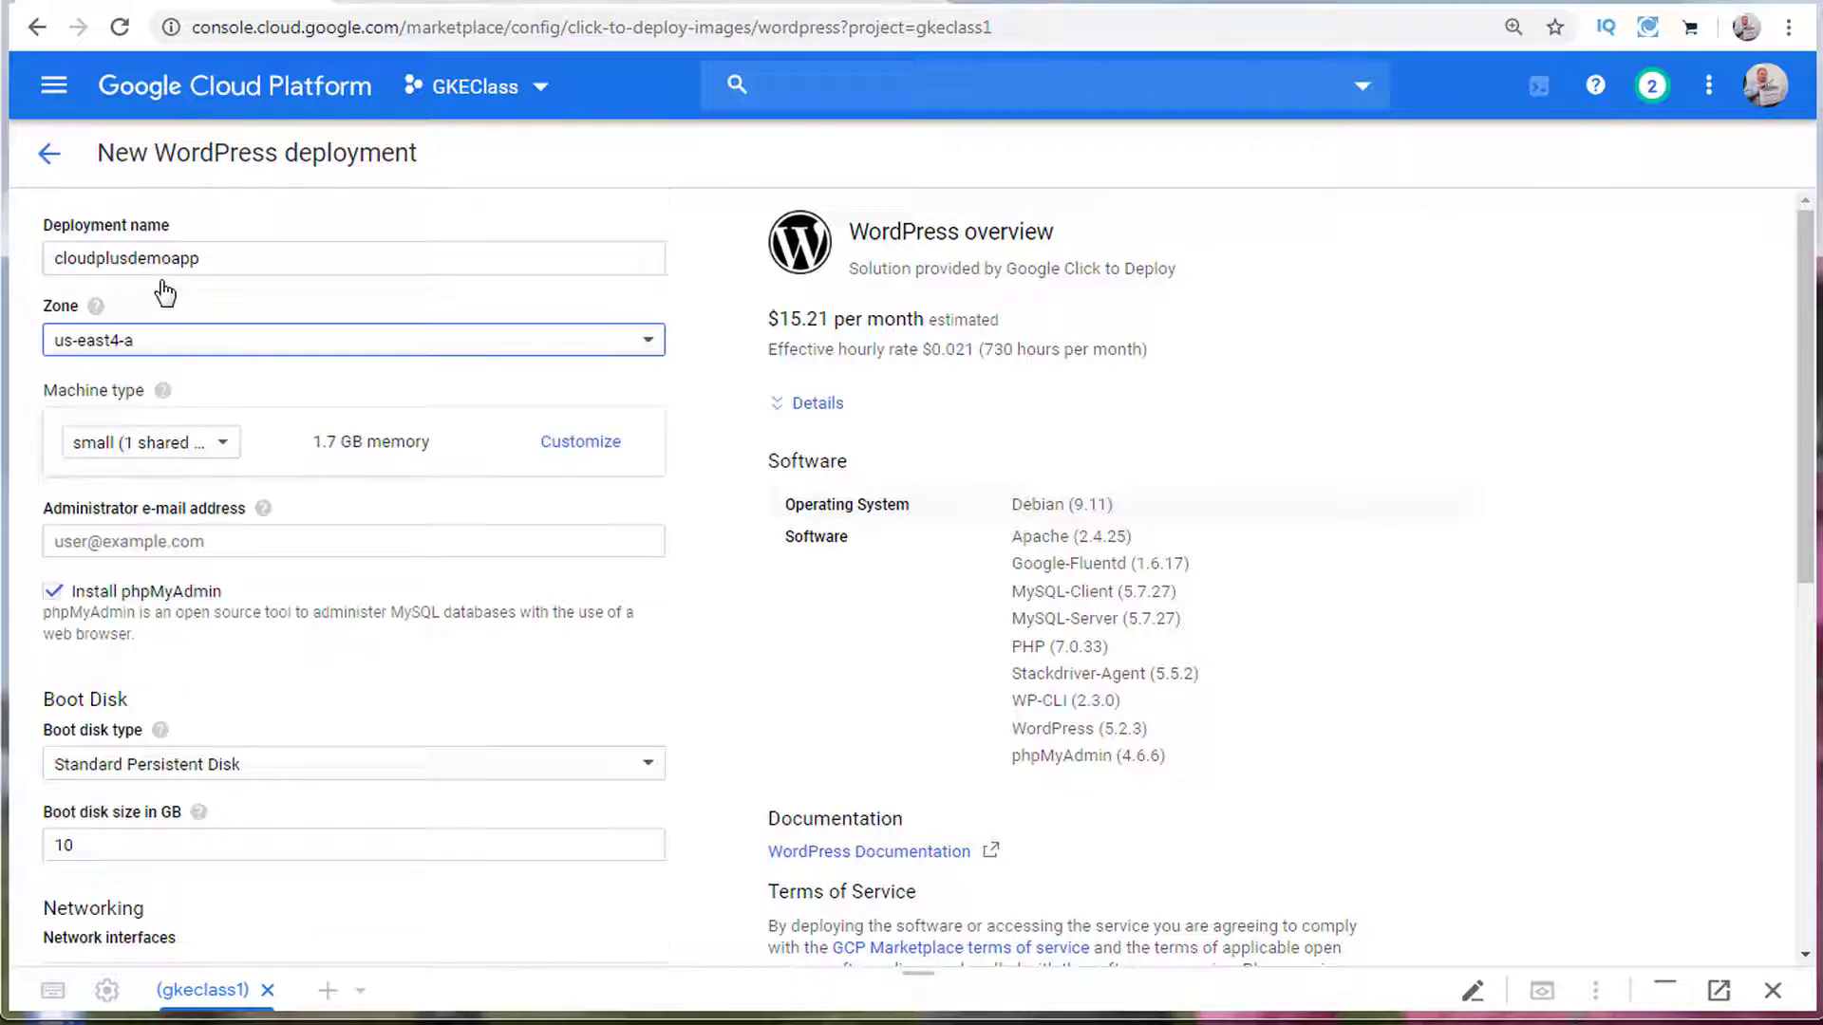
click(224, 442)
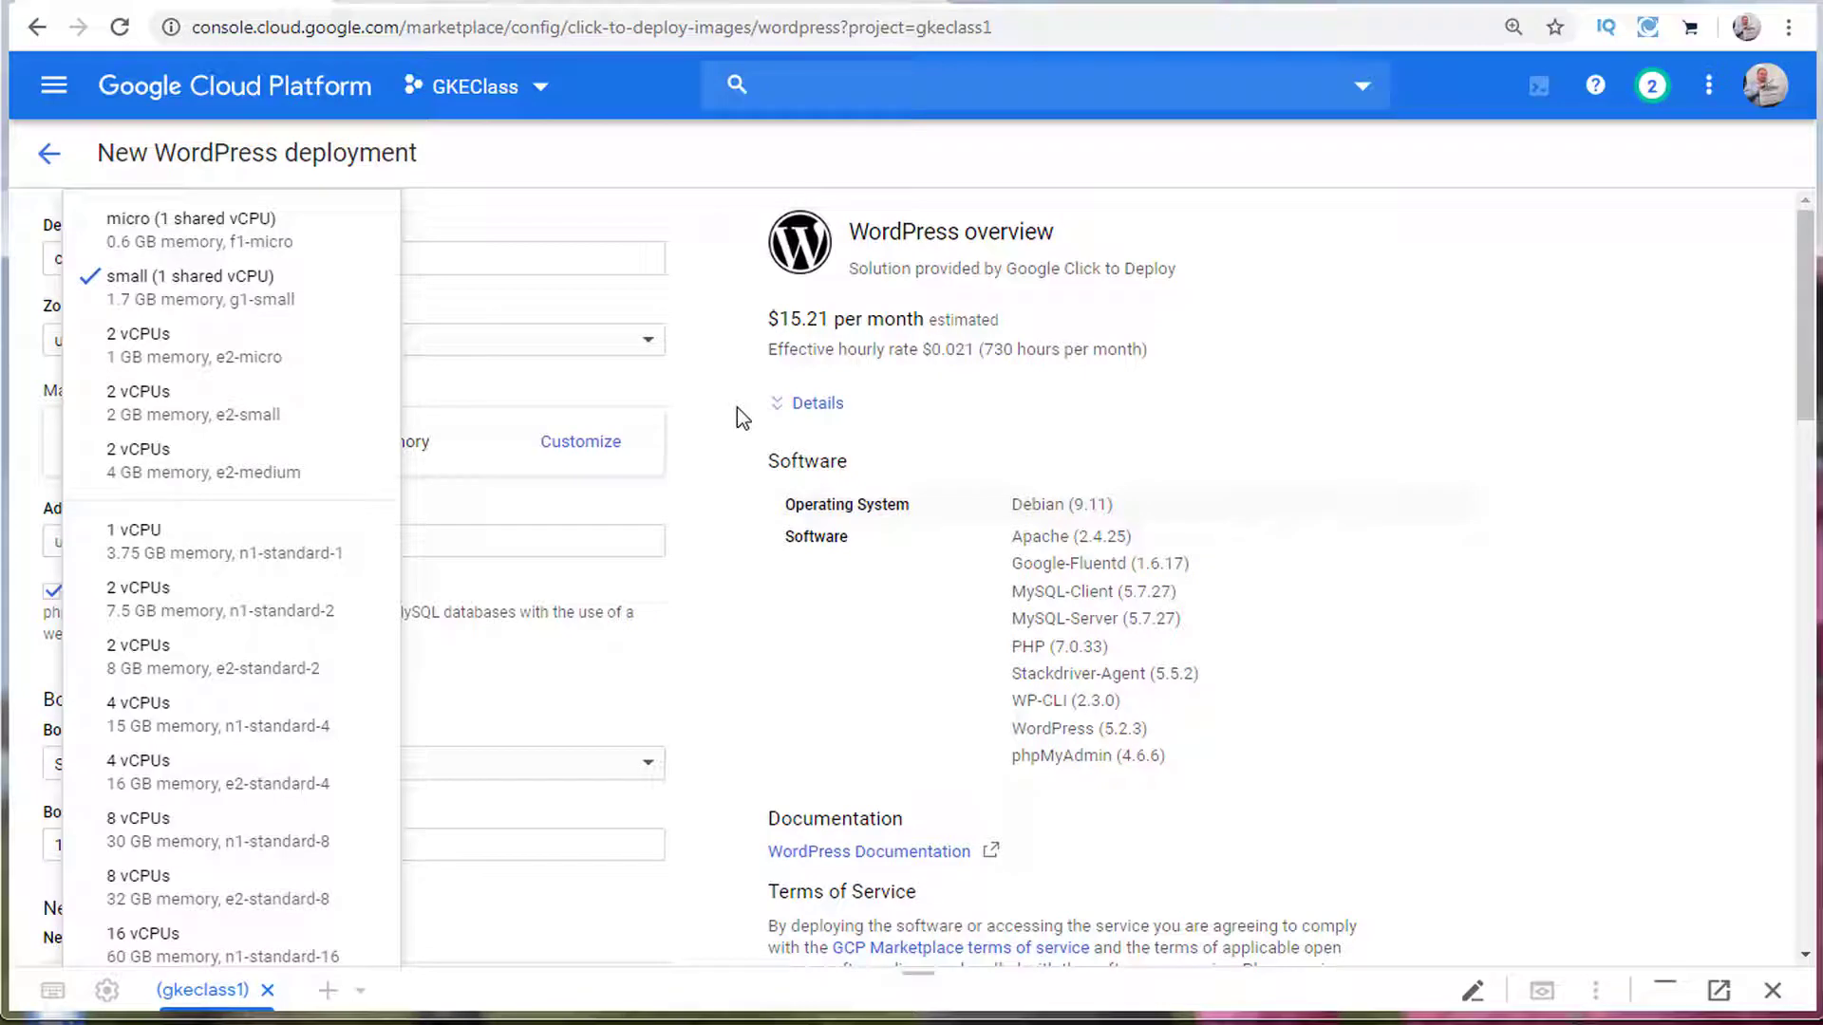
- Keep the small machine type and enter the administrator e-mail address
click(737, 408)
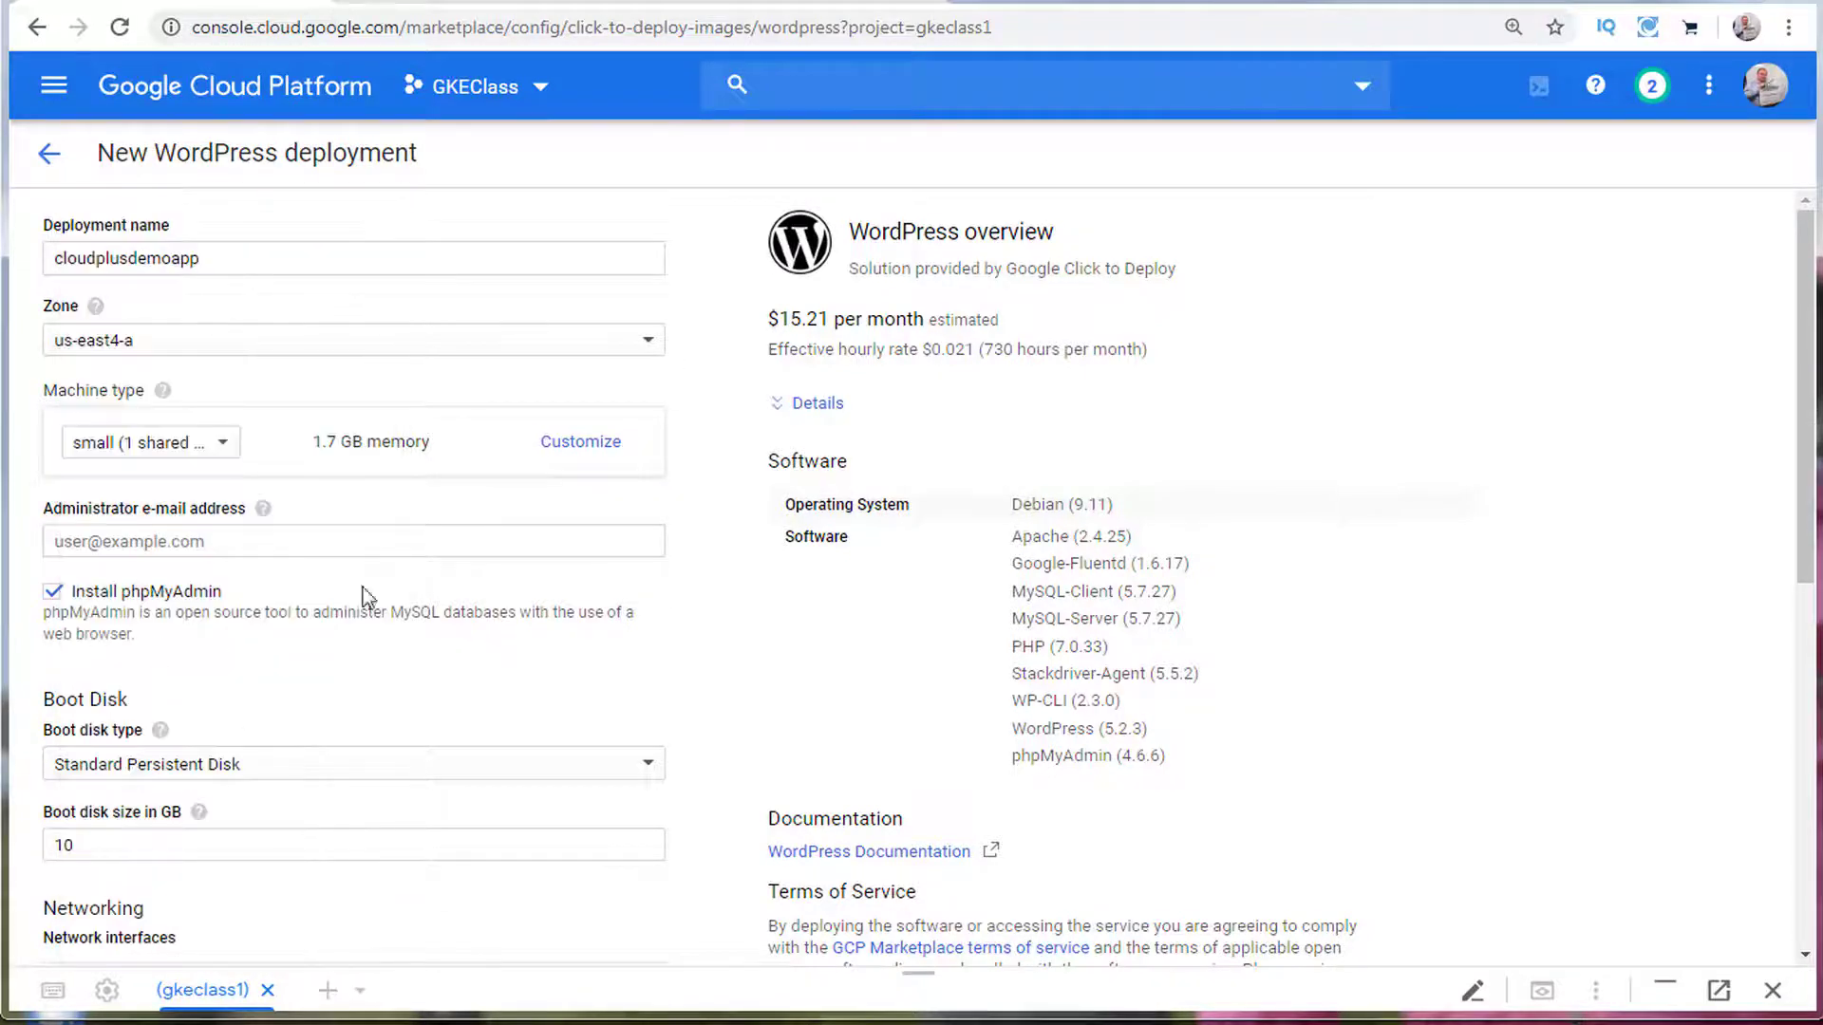
click(233, 541)
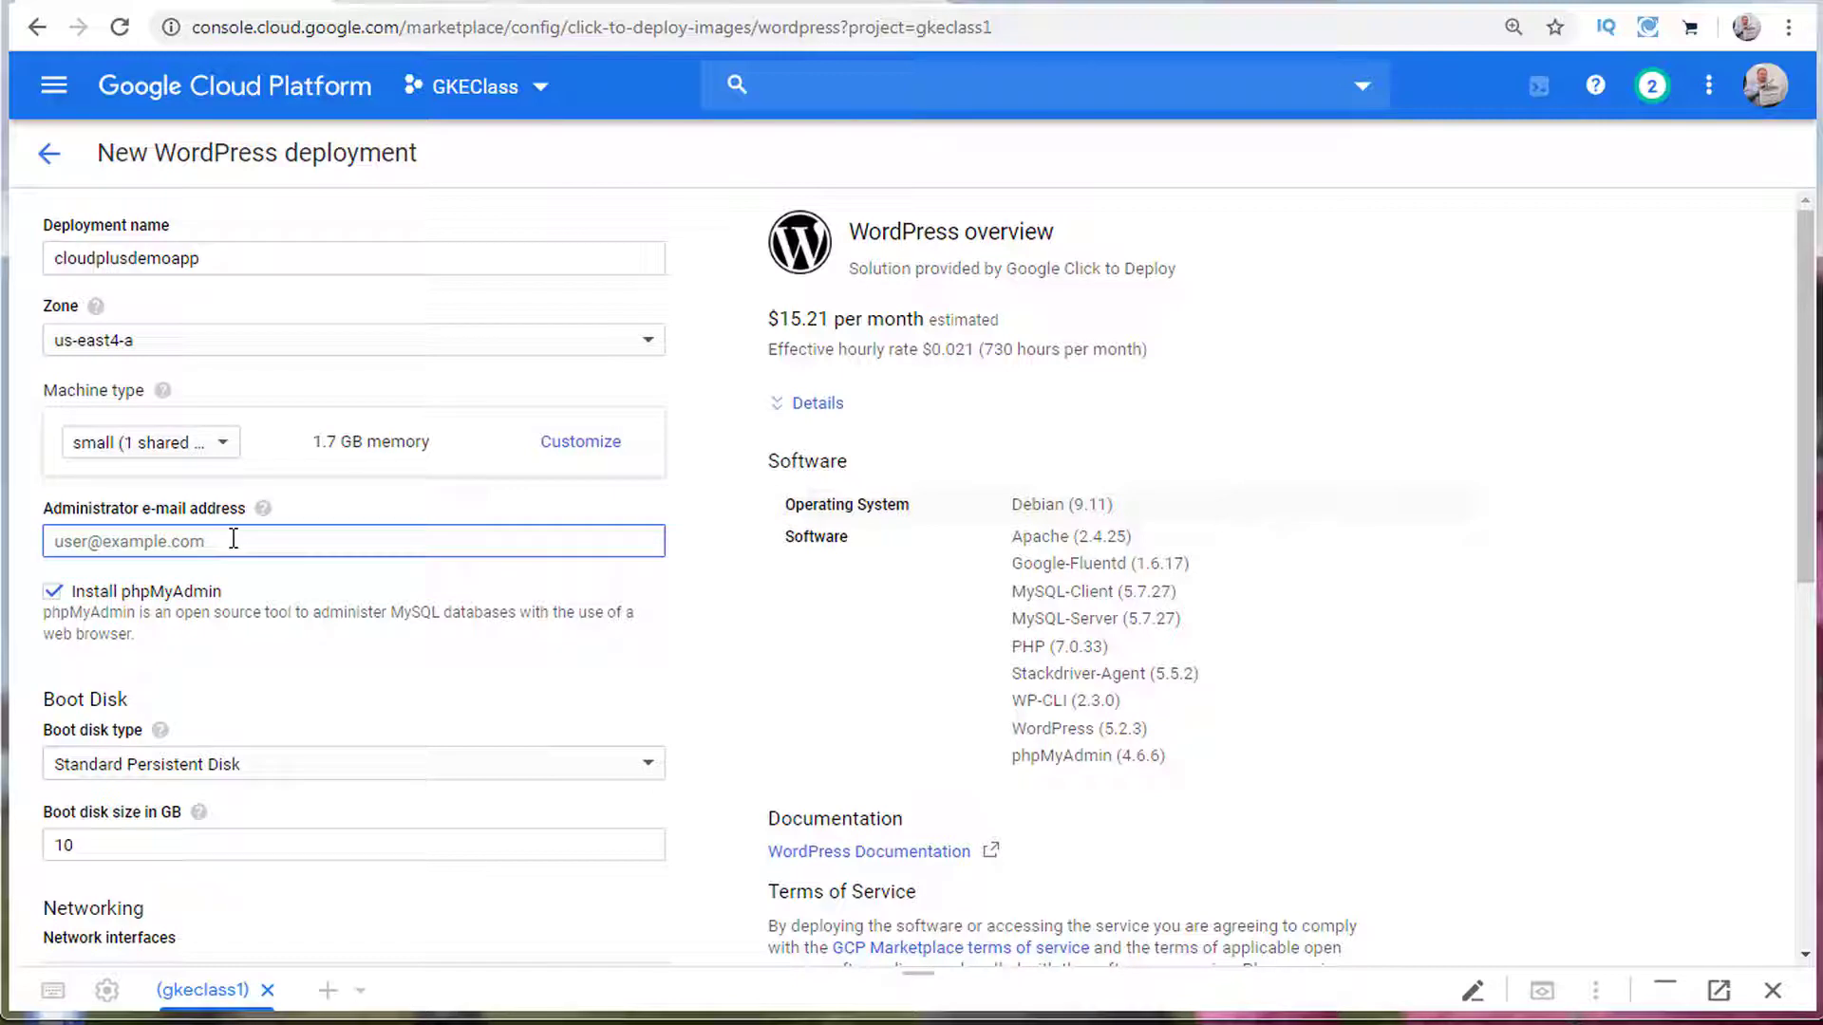
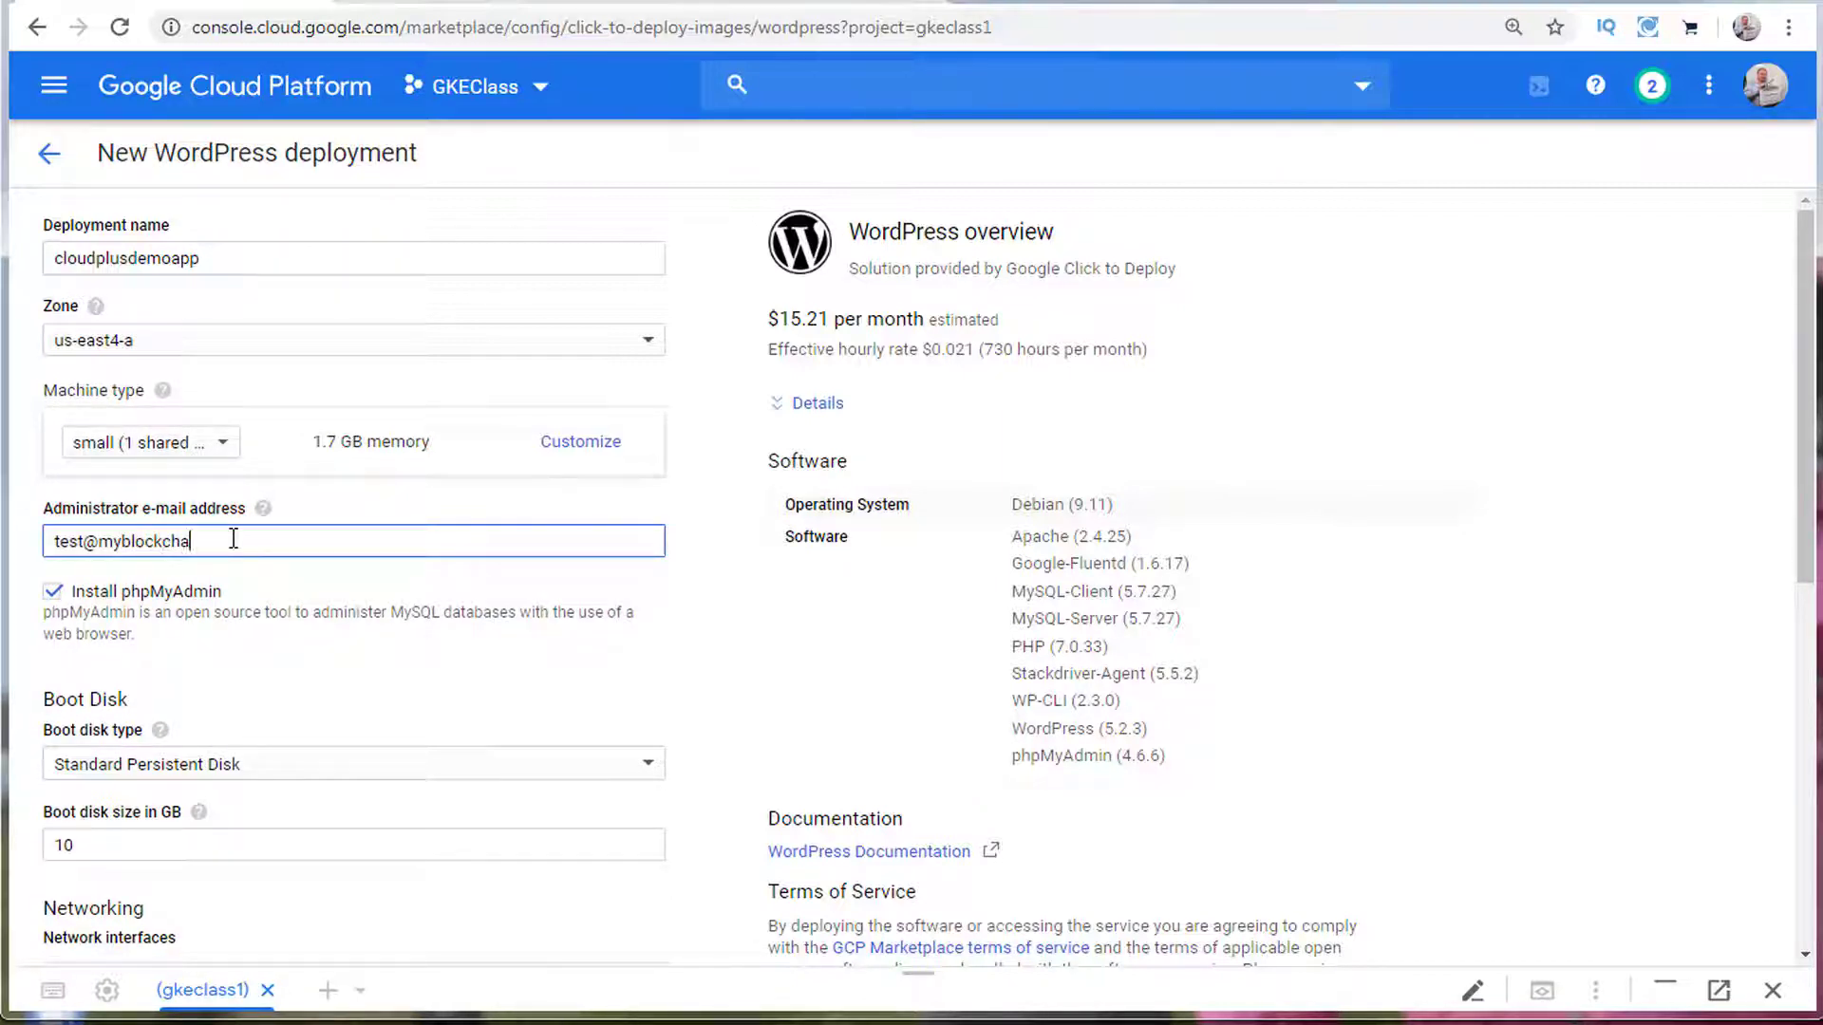
click(264, 655)
scroll(230, 667, down, 1)
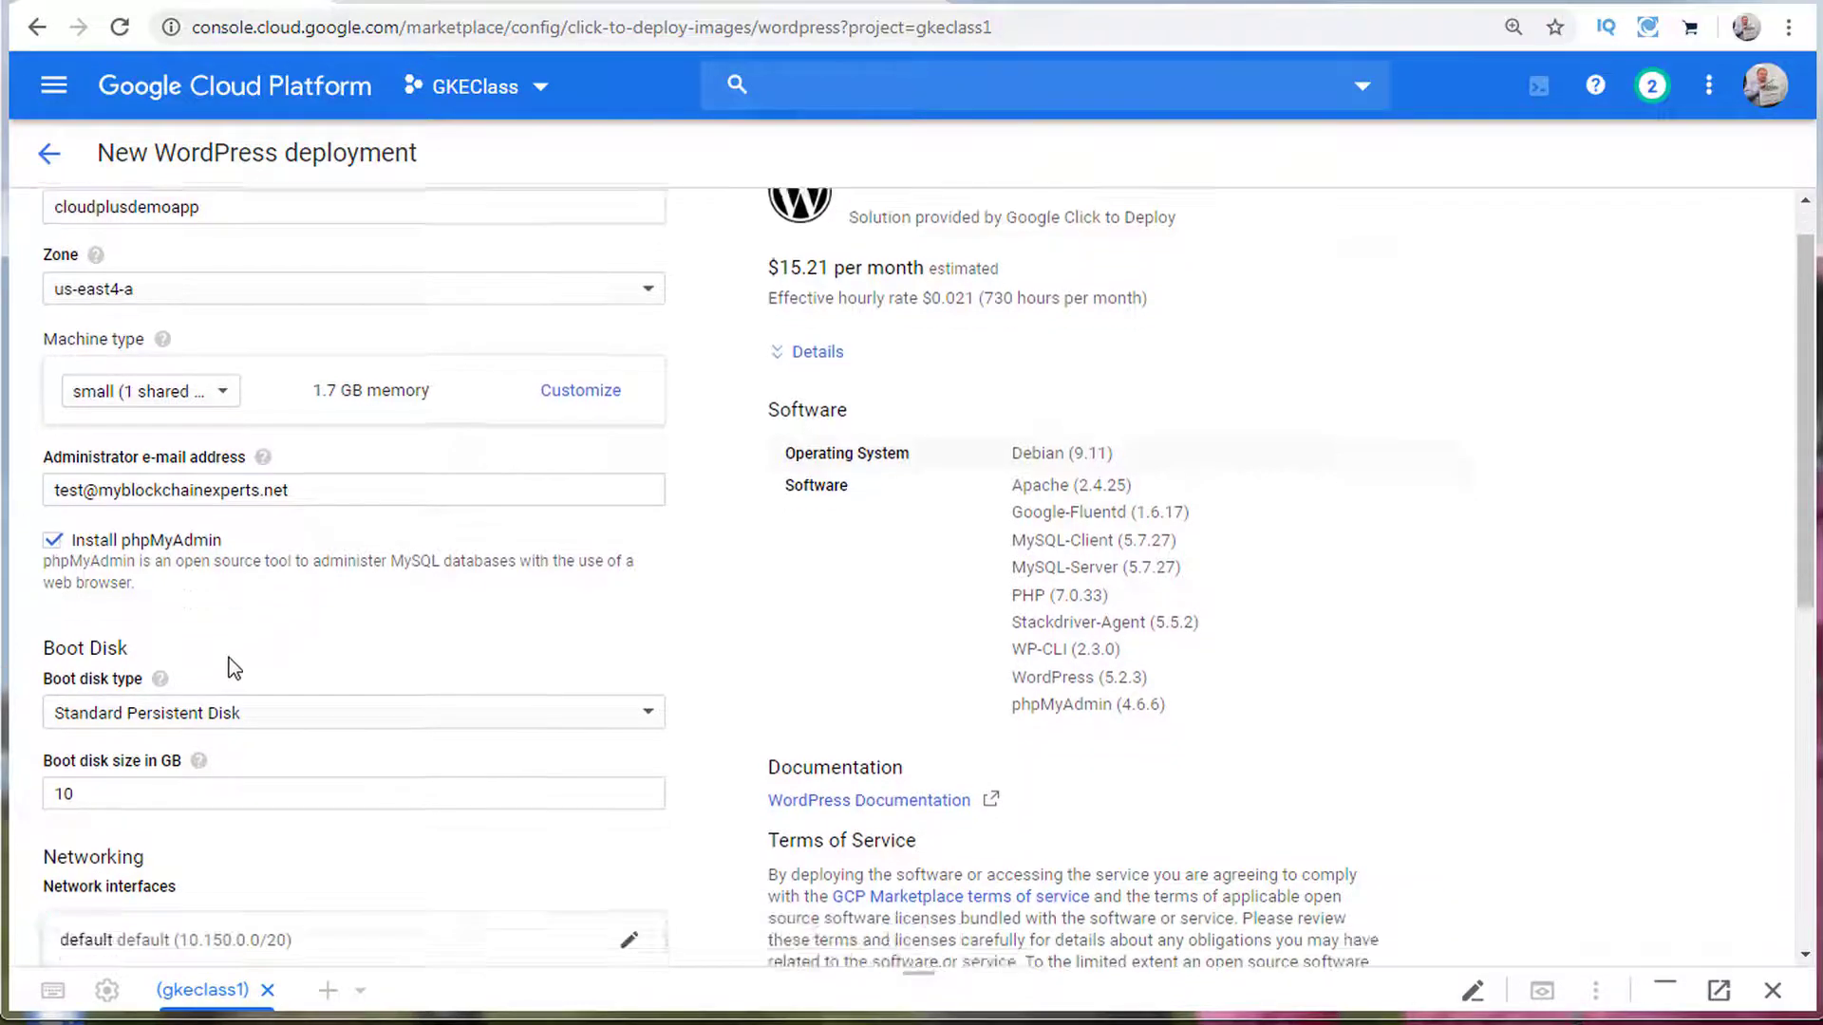
scroll(229, 658, down, 2)
scroll(286, 626, down, 3)
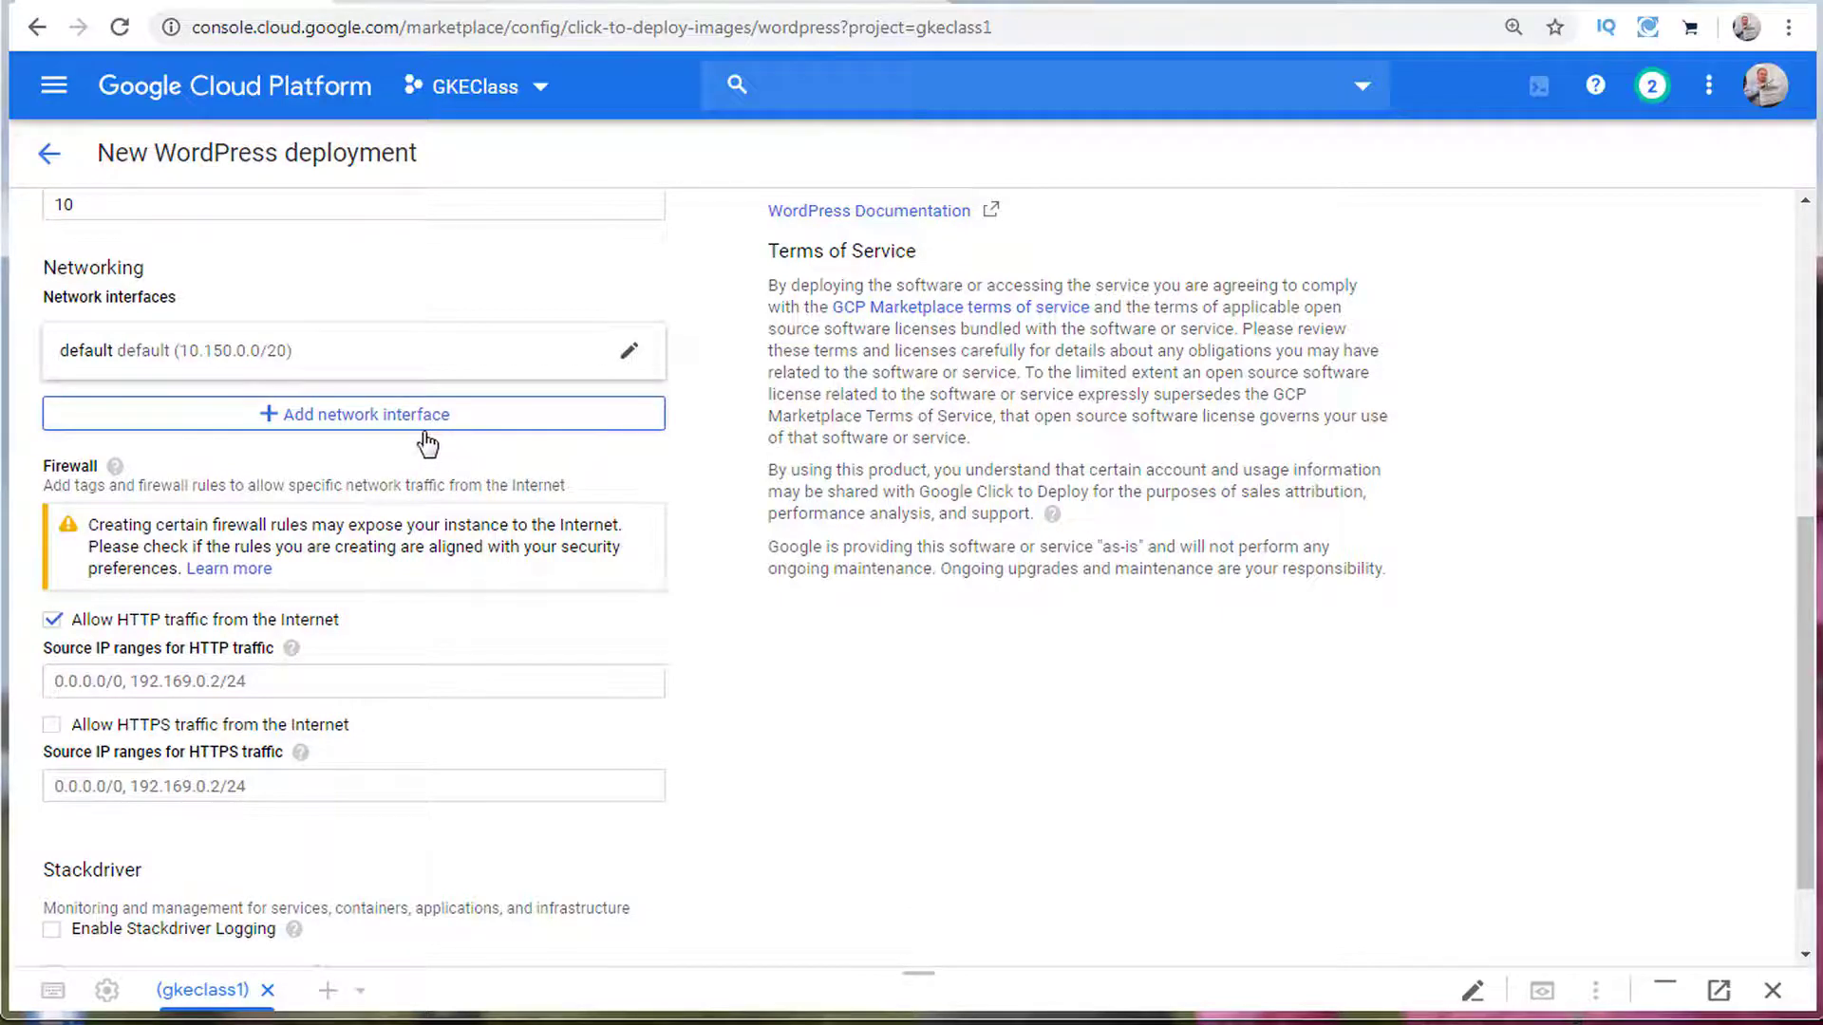
scroll(198, 686, down, 1)
scroll(199, 686, down, 1)
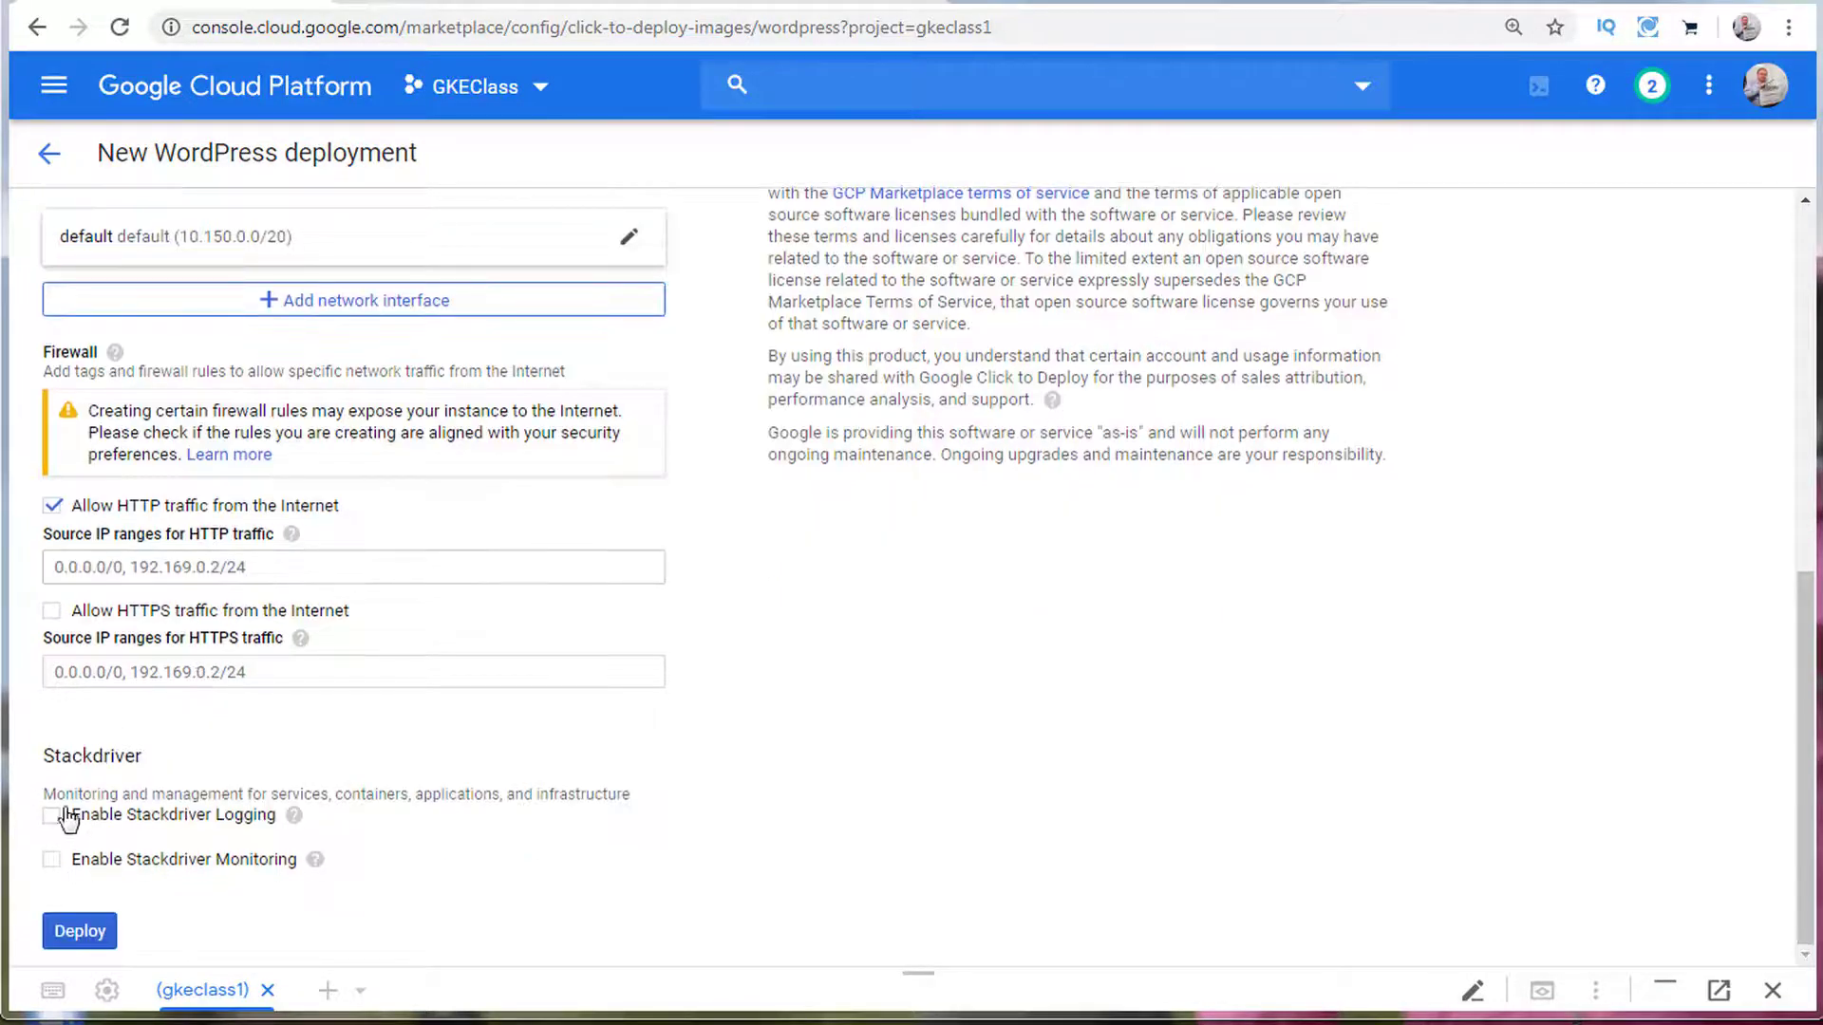
- Submit the cloudplusdemoapp WordPress configuration with the Deploy button
click(74, 932)
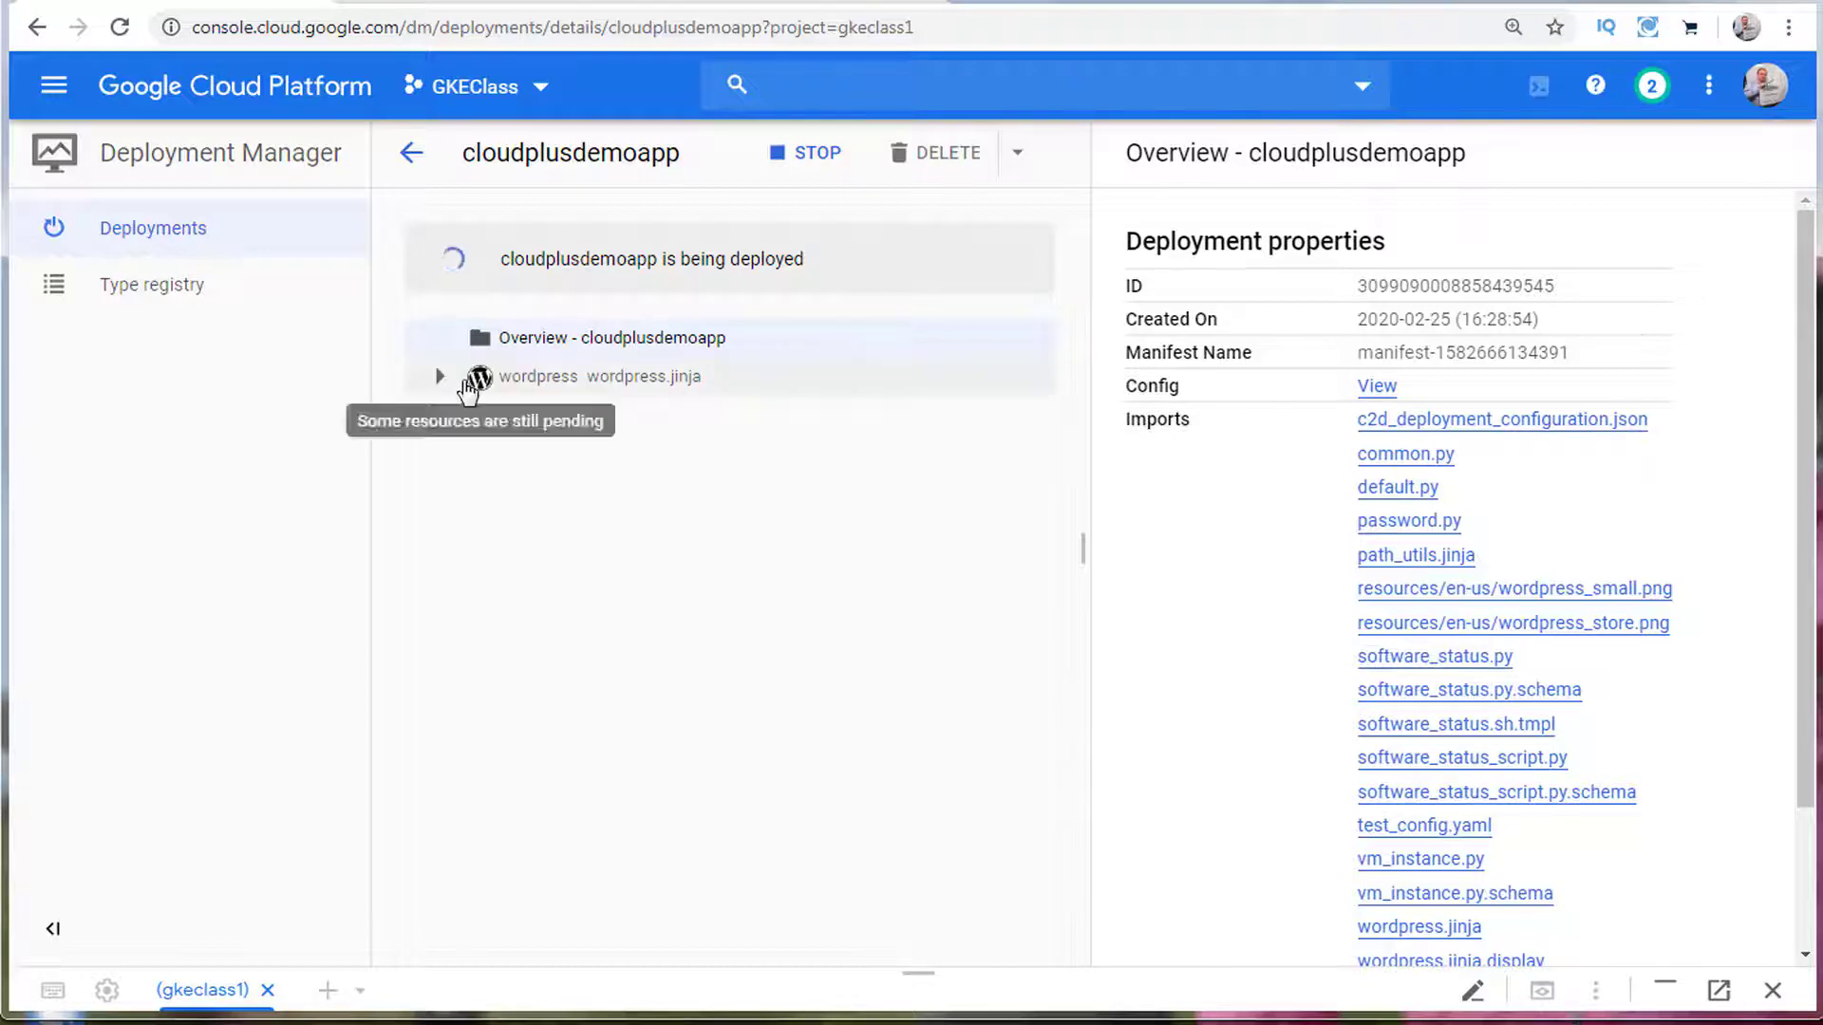
- Expand the wordpress resource, then open the finished deployment's site address in the browser
click(439, 377)
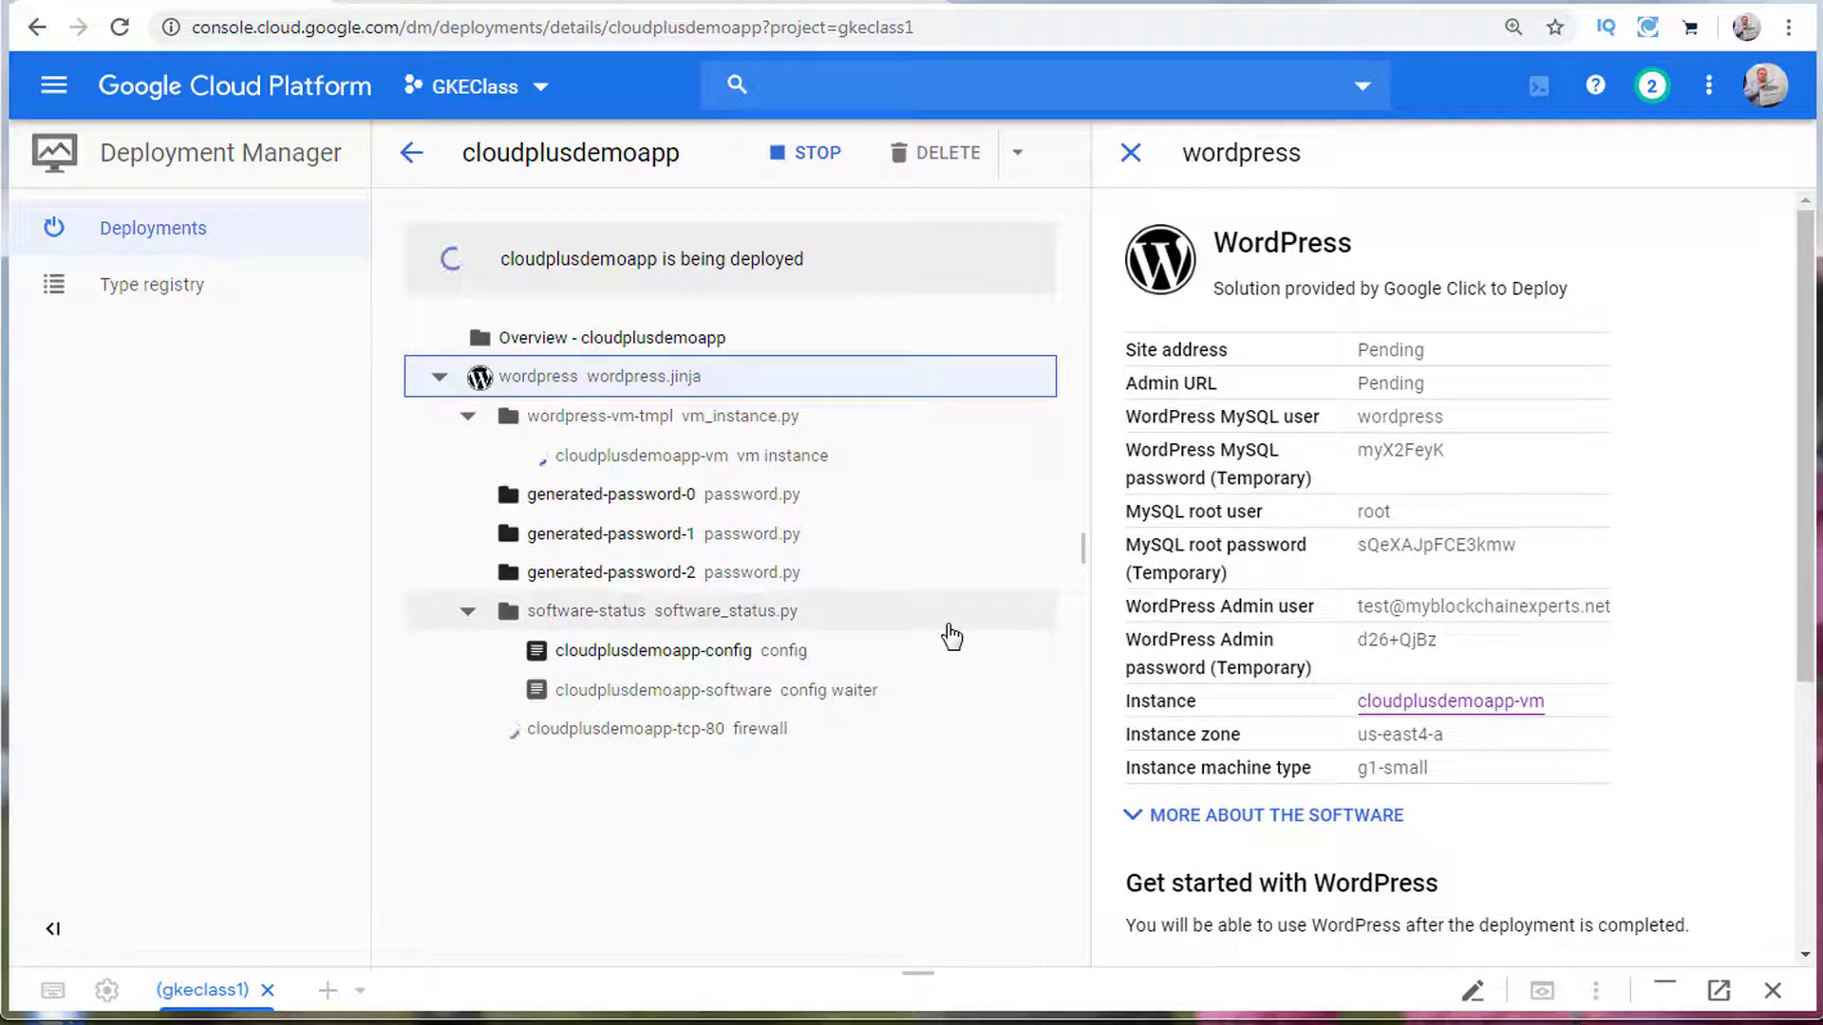
scroll(1281, 766, down, 3)
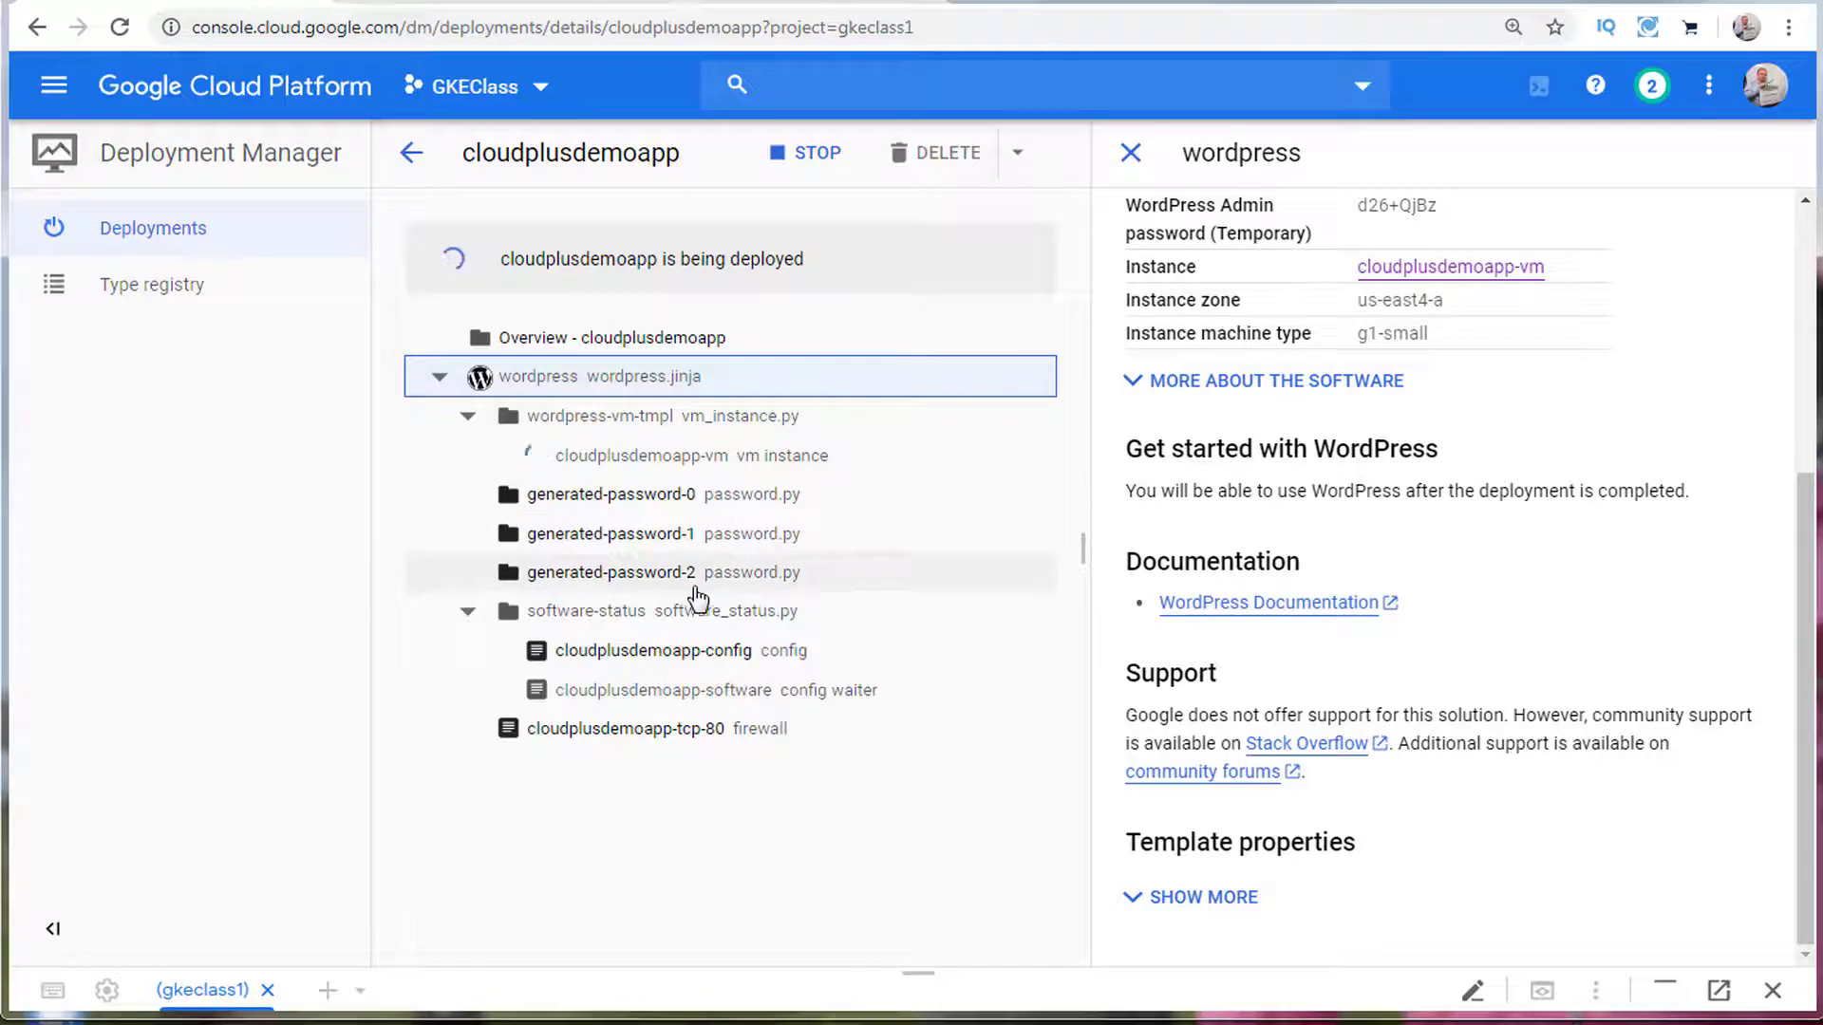
scroll(1300, 655, up, 3)
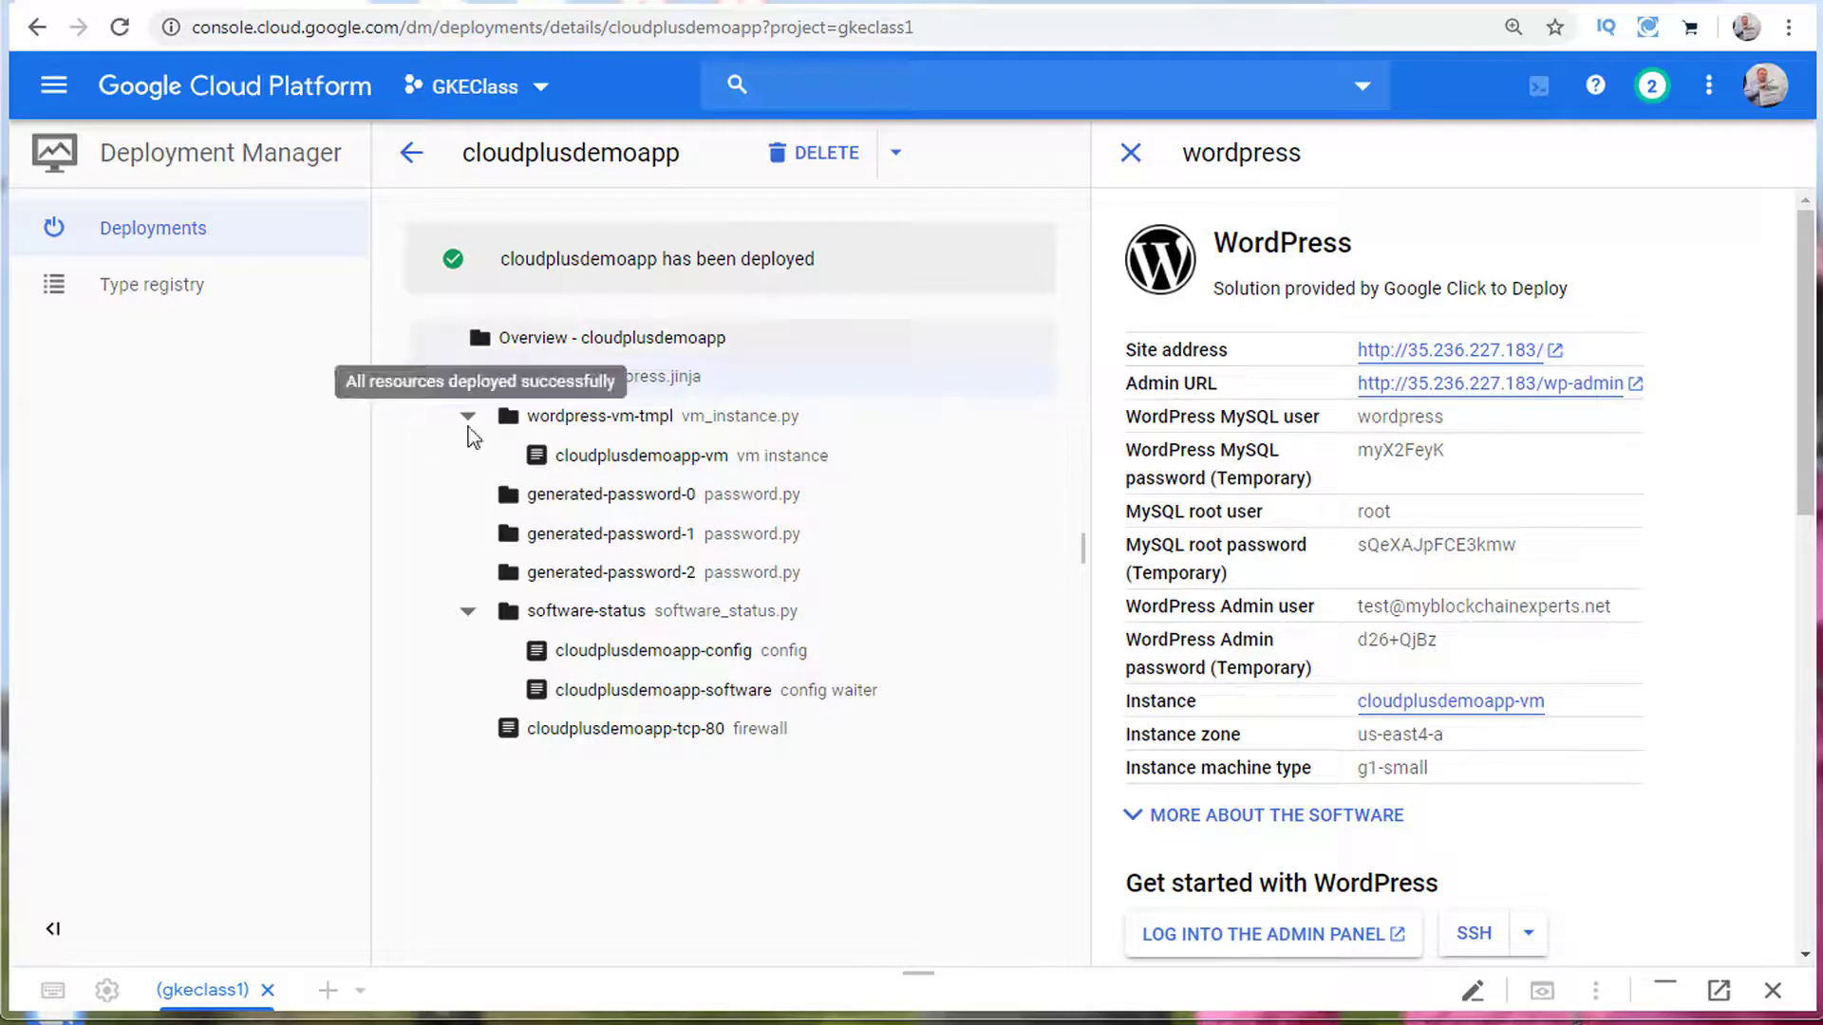
click(1540, 354)
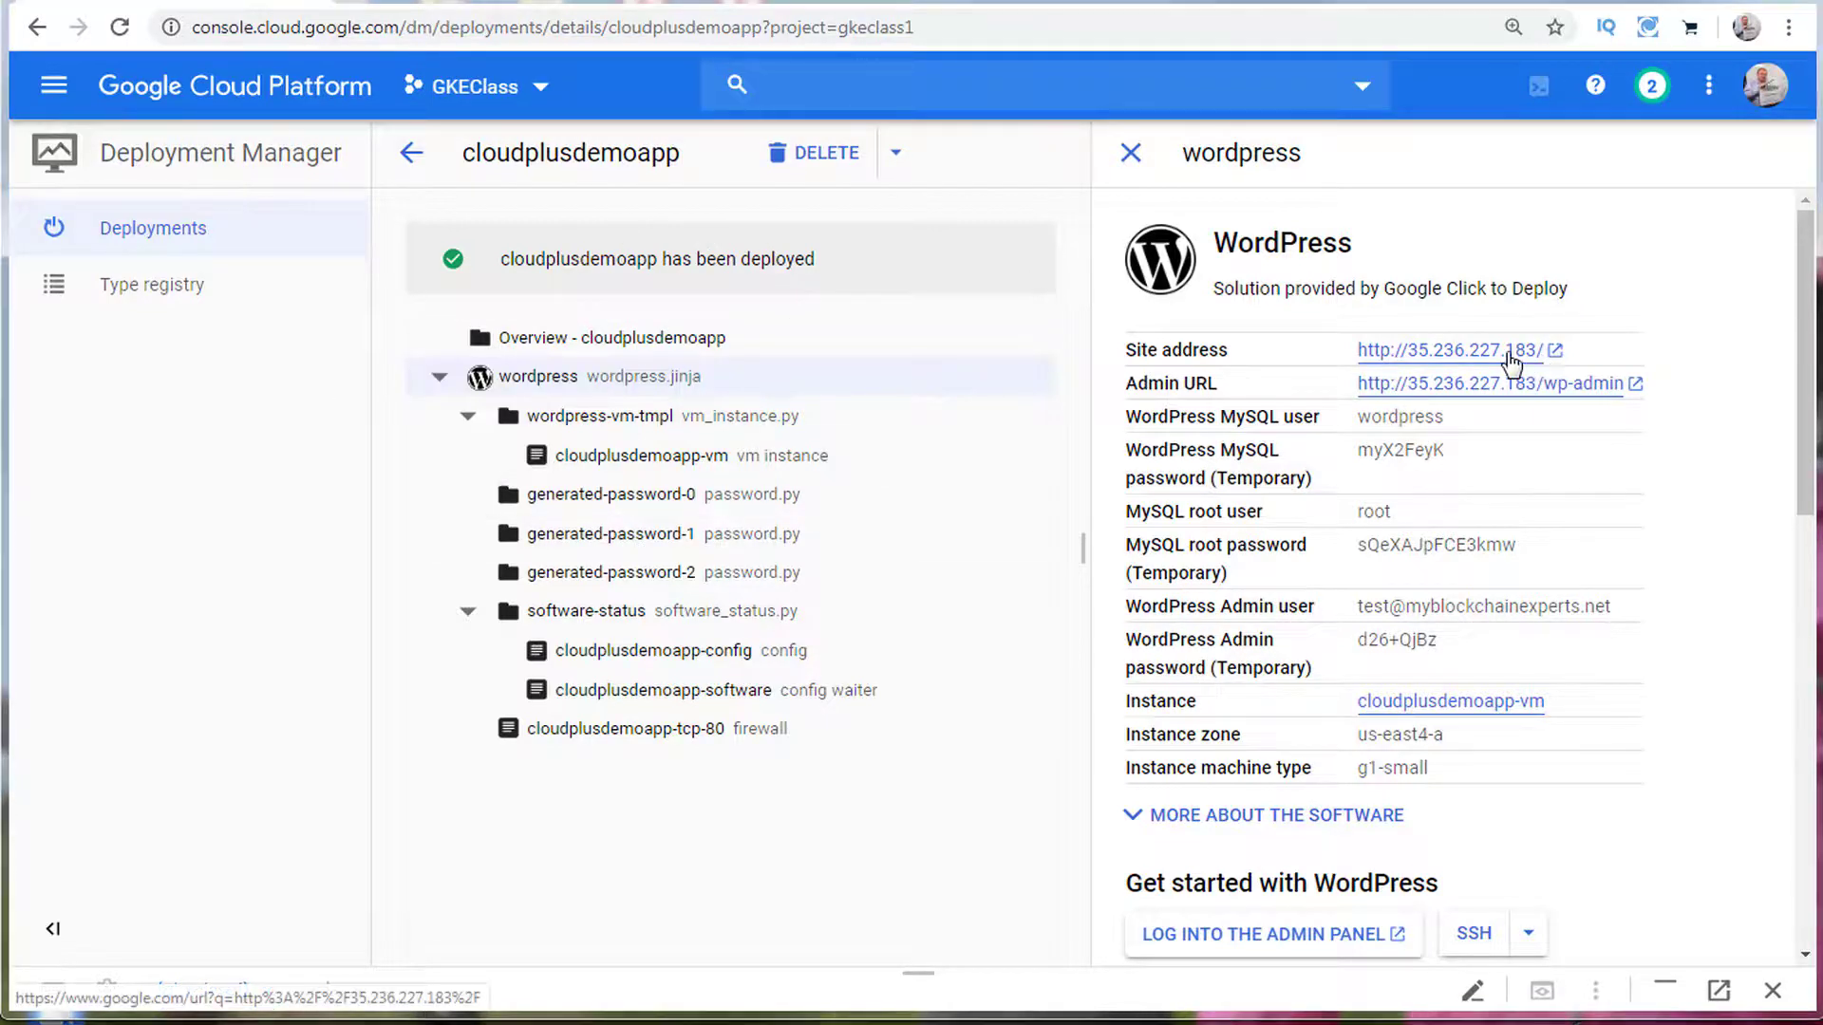
click(527, 179)
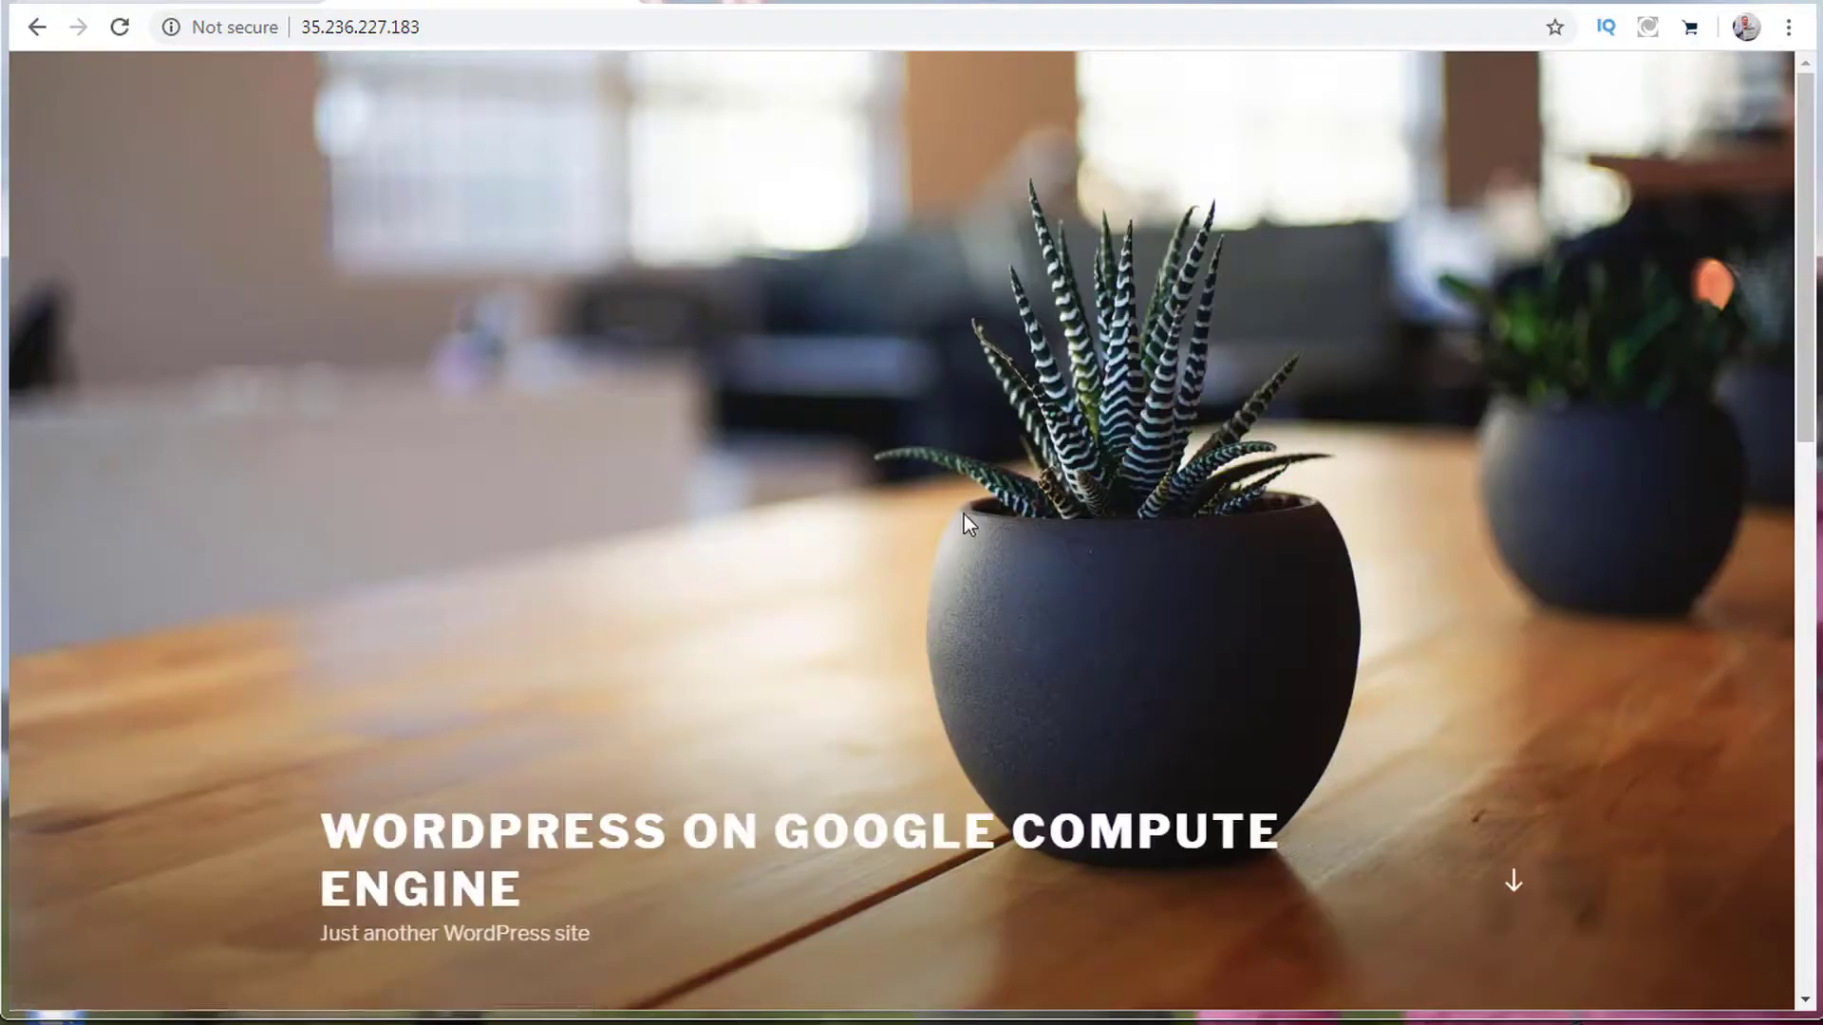
scroll(911, 527, down, 5)
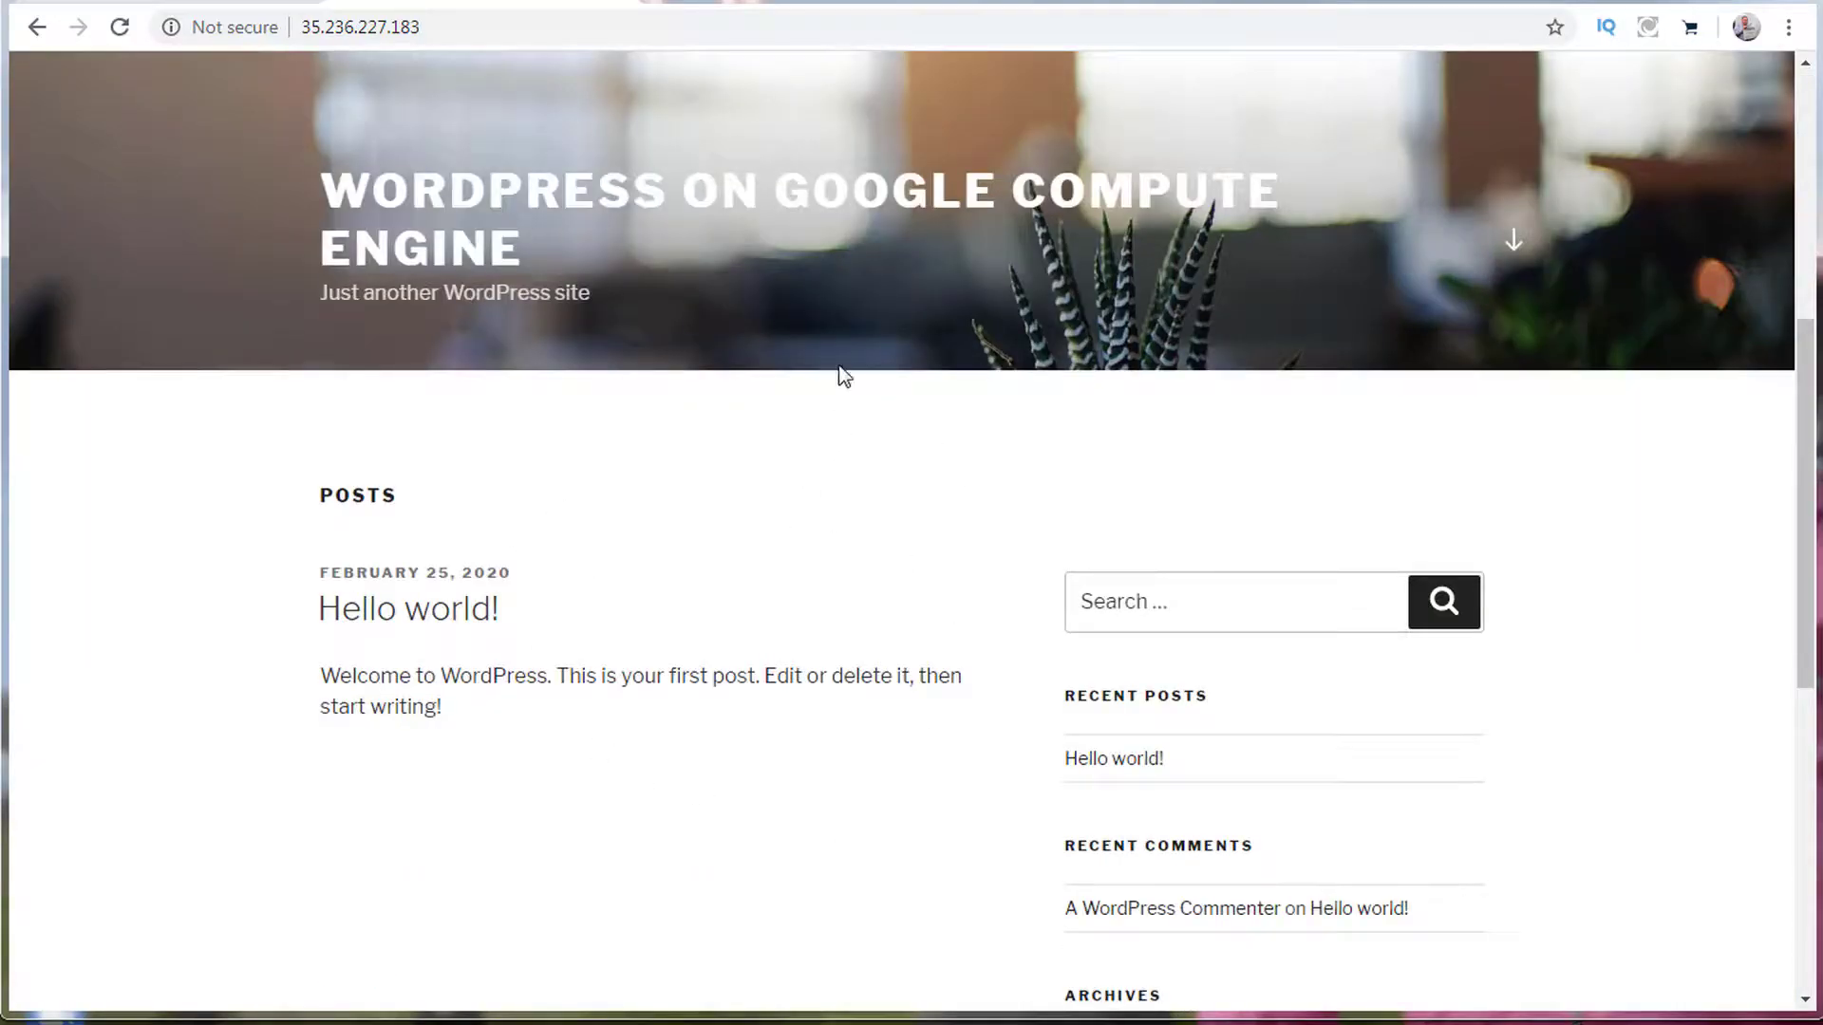
- Return to the Deployment Manager tab showing the cloudplusdemoapp deployment
click(204, 7)
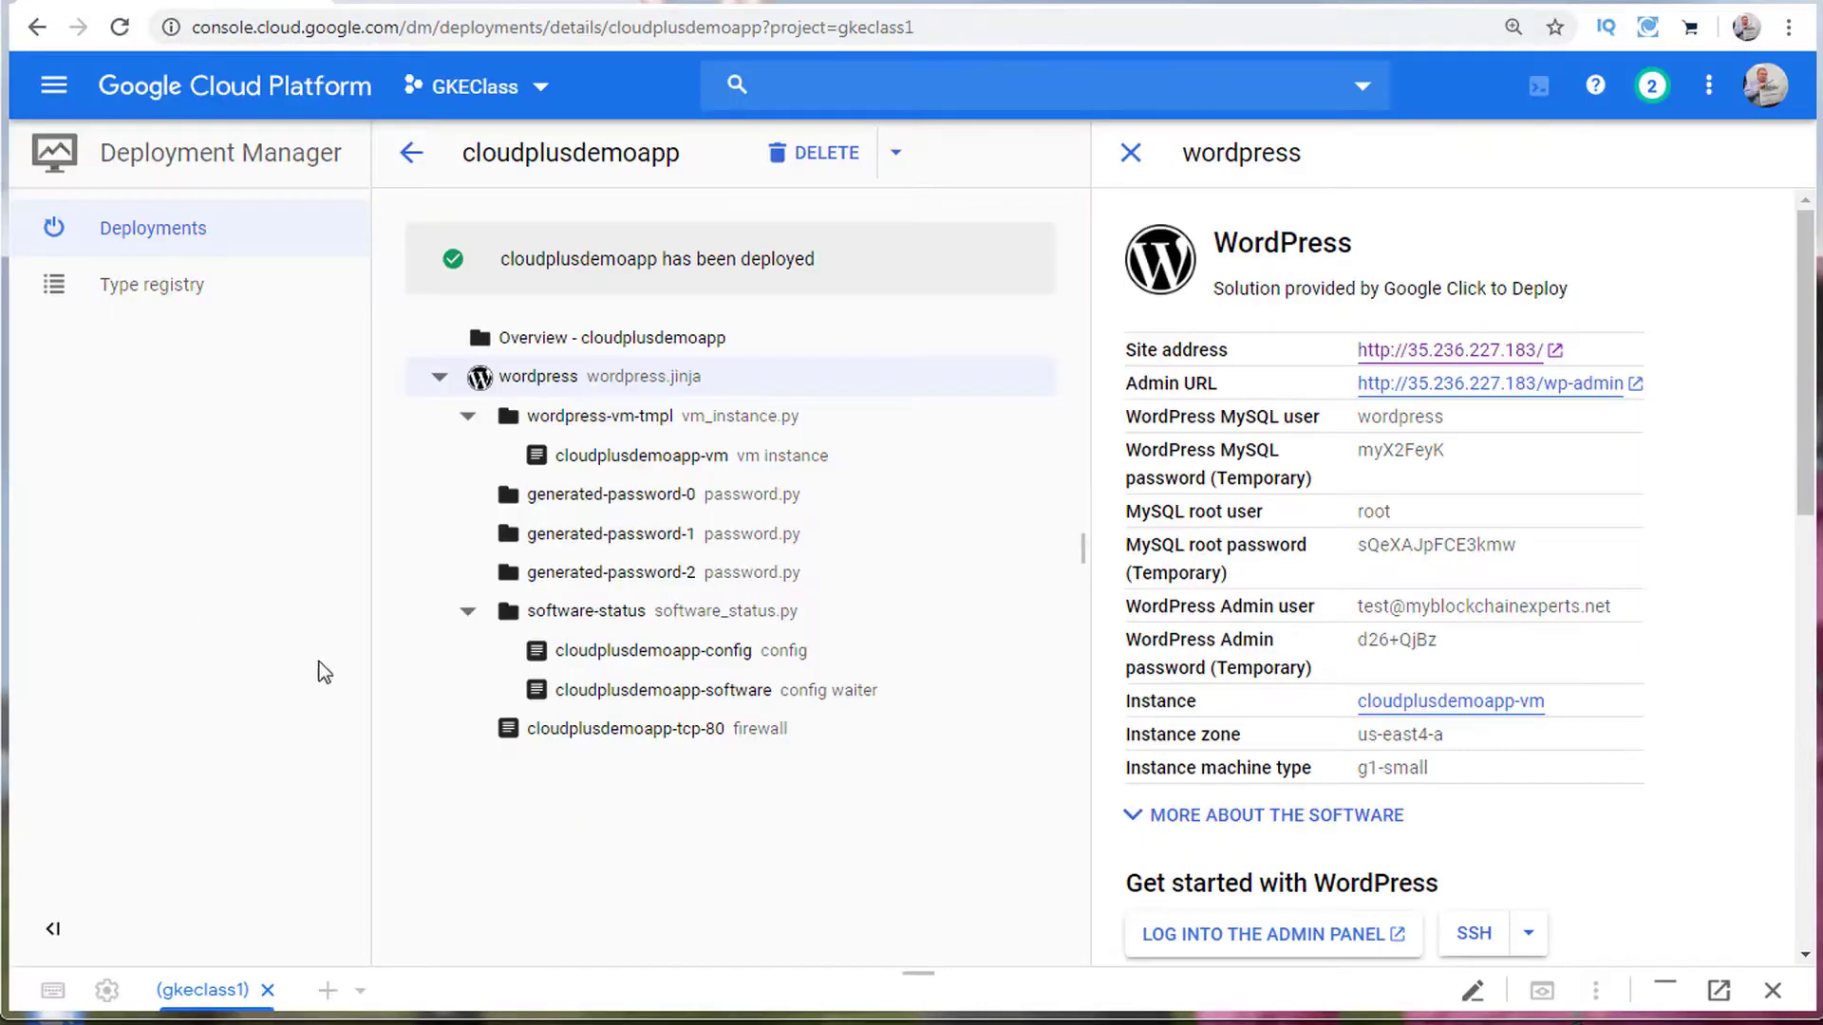